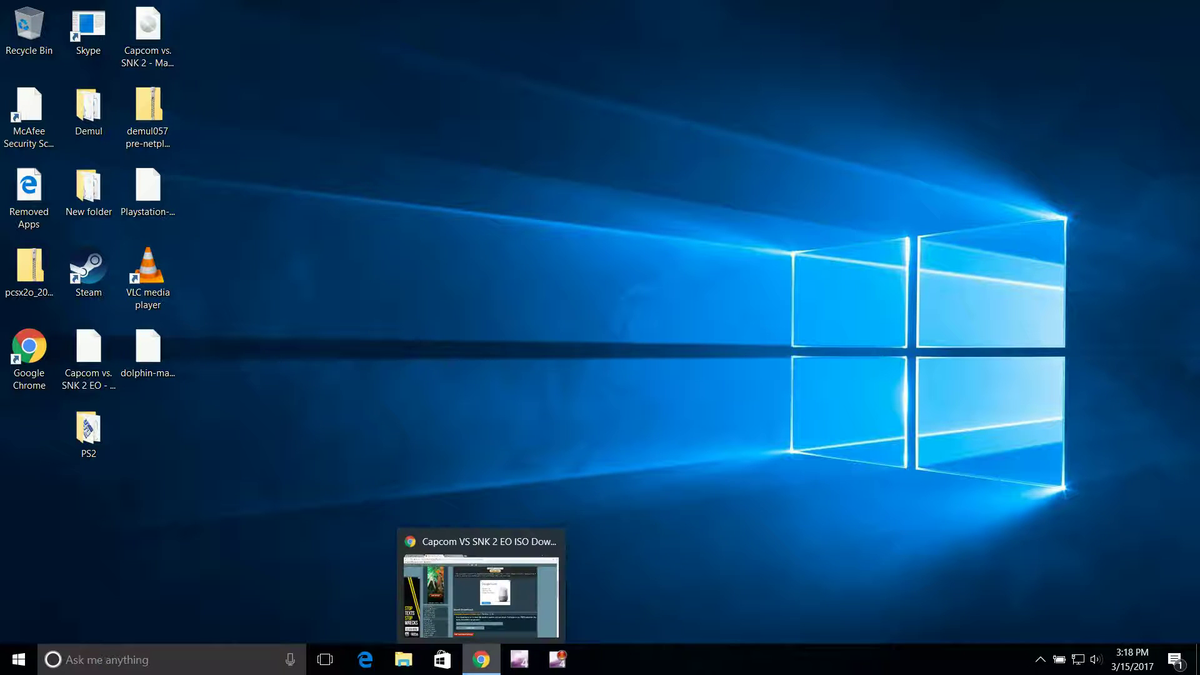
- Switch to Chrome and view the Dolphin 5.0-321 download page and the Capcom VS SNK 2 EO download page
click(481, 659)
click(82, 11)
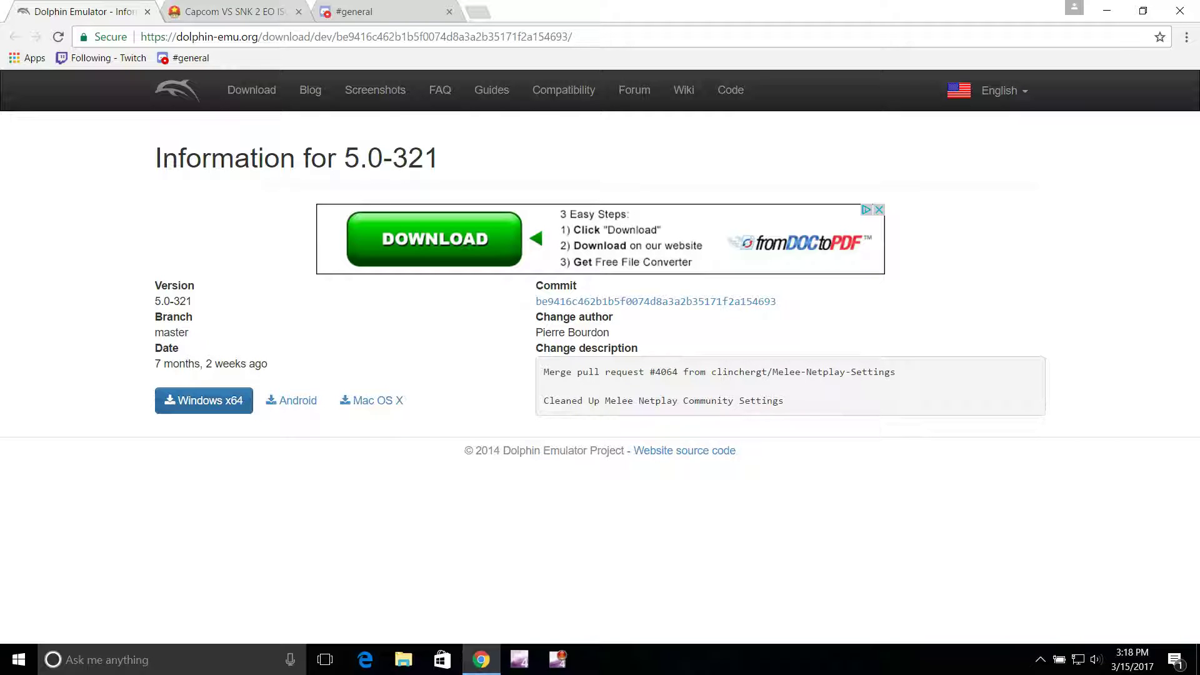
key(ctrl+Tab)
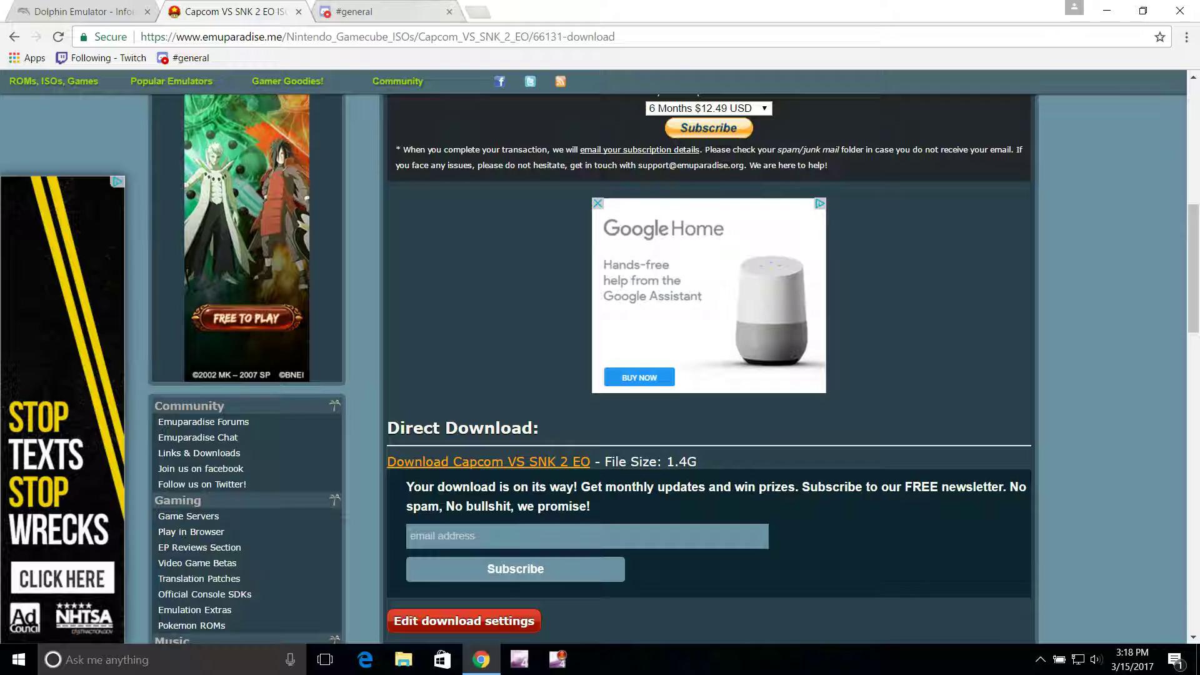
- Search Google for "cvs2 gamecube iso" in a new browser tab
key(ctrl+t)
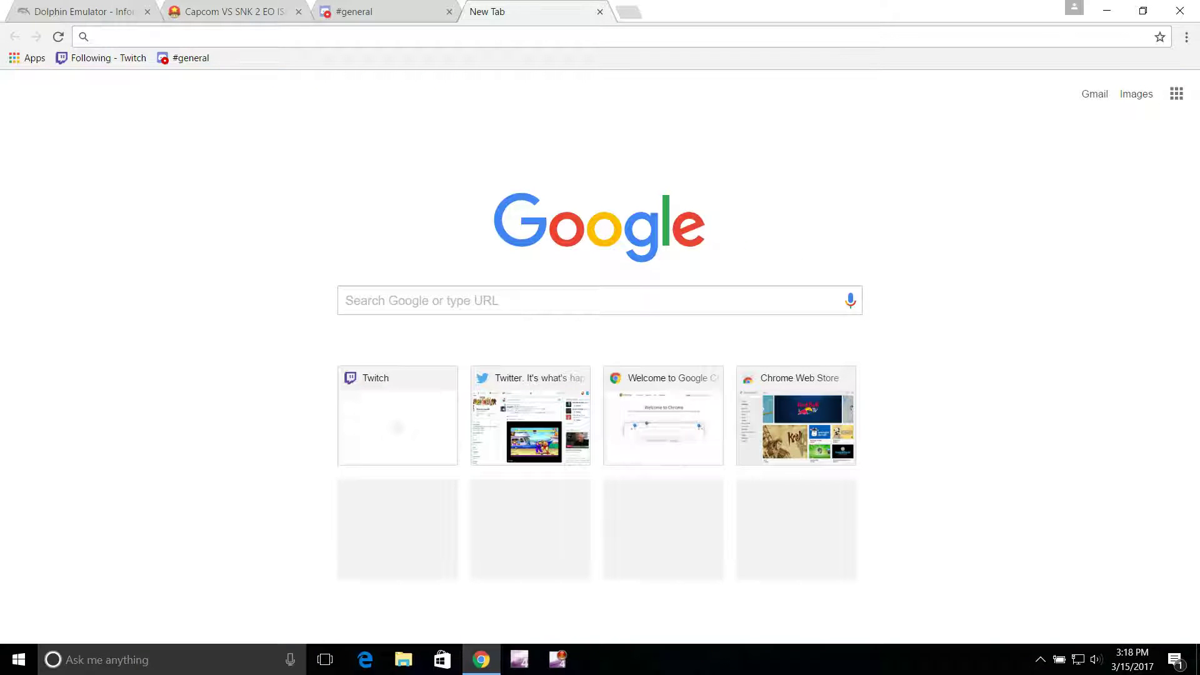
text(cvs2 gamecube iso)
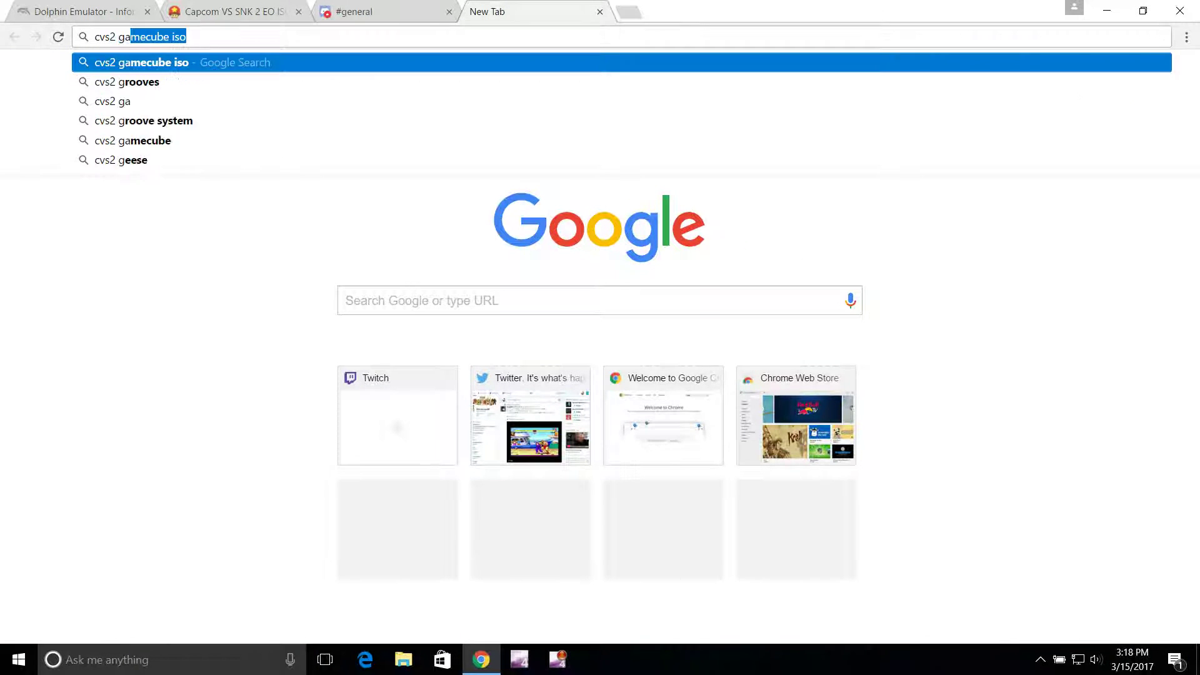
key(Return)
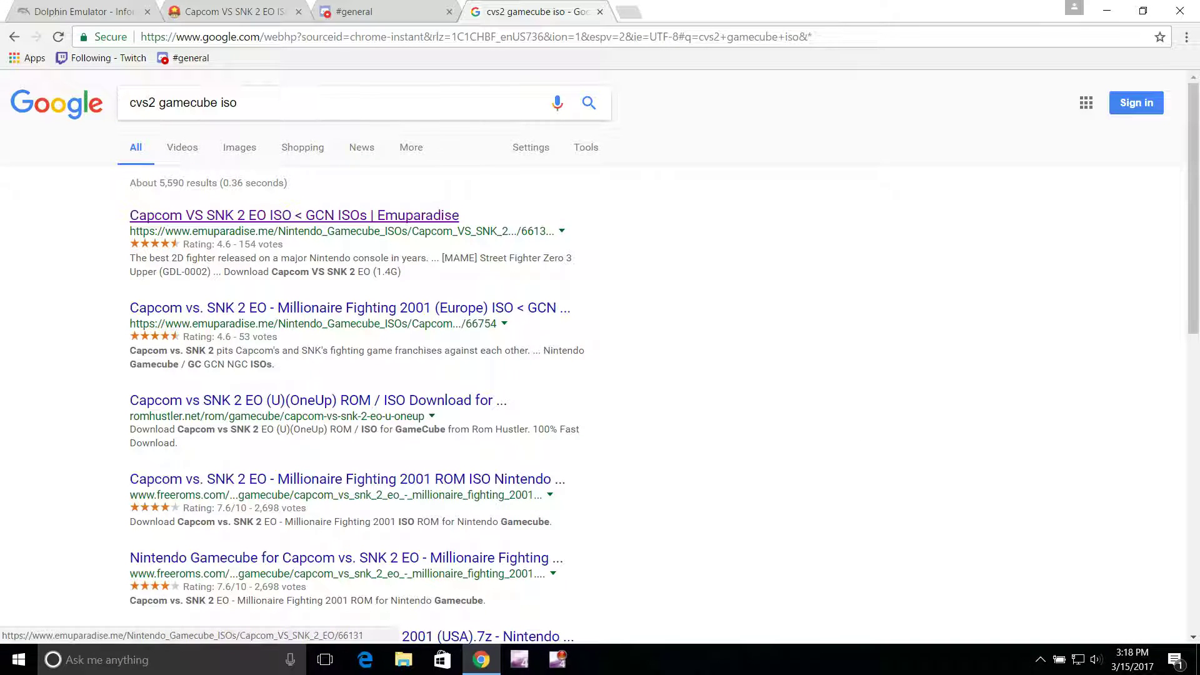
- Open the Emuparadise result for Capcom VS SNK 2 EO and follow its download links to the direct download
click(231, 11)
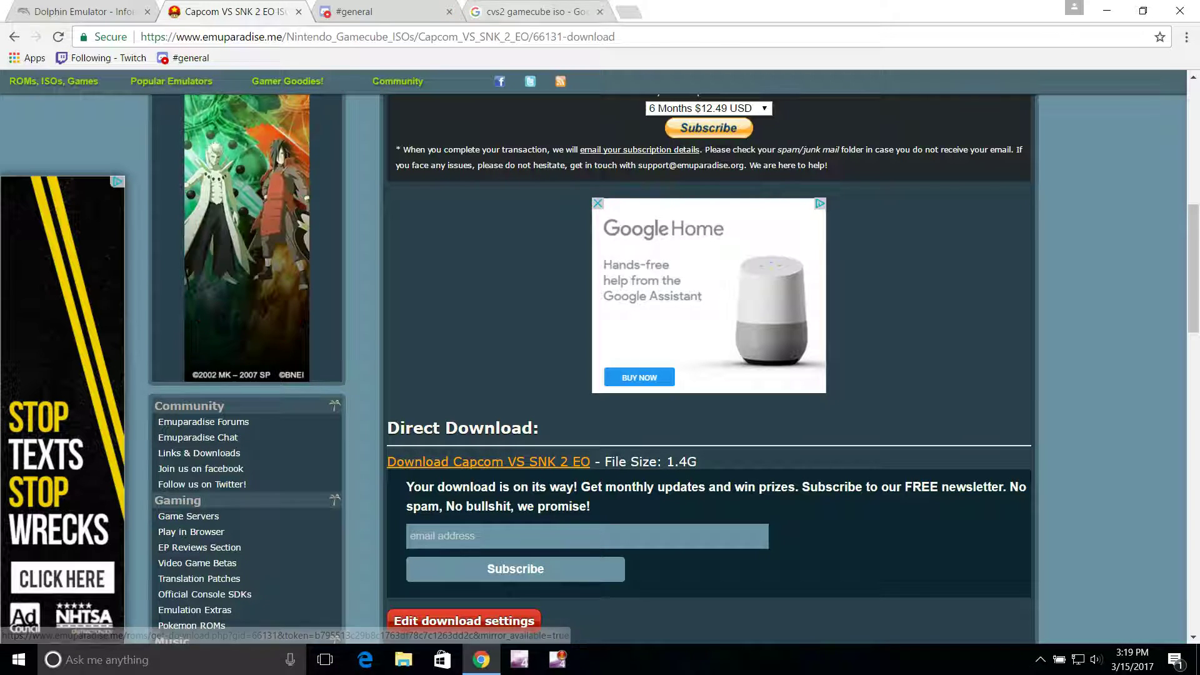
click(531, 12)
click(294, 215)
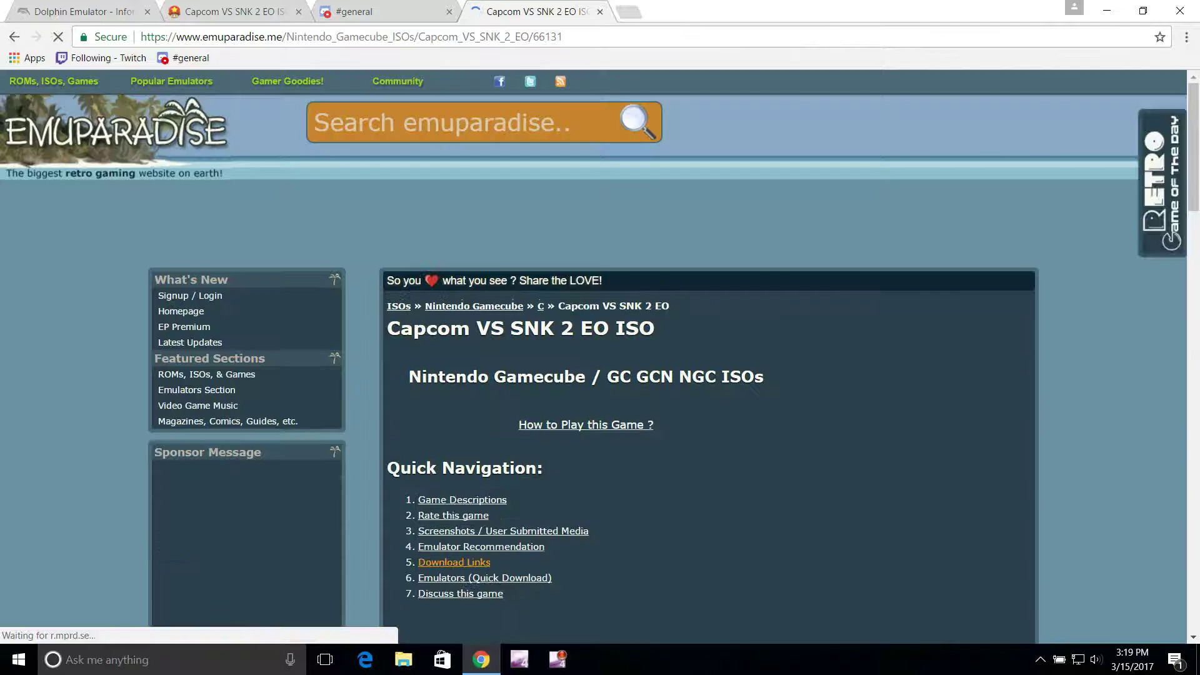
click(453, 473)
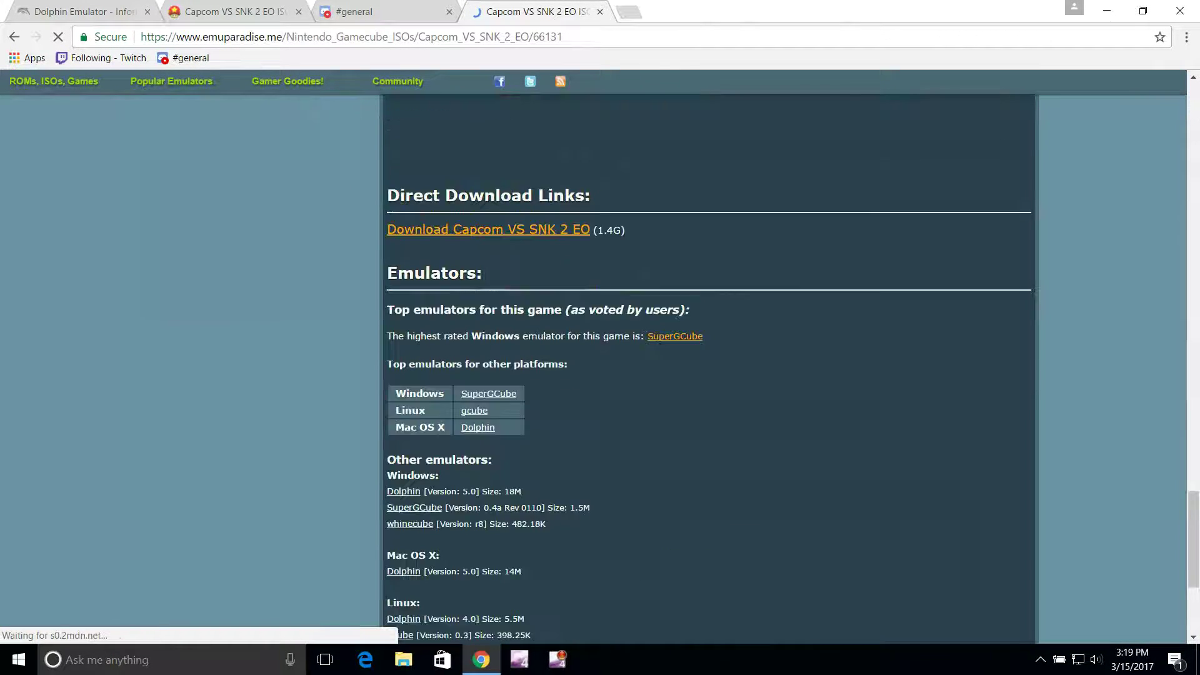
click(488, 116)
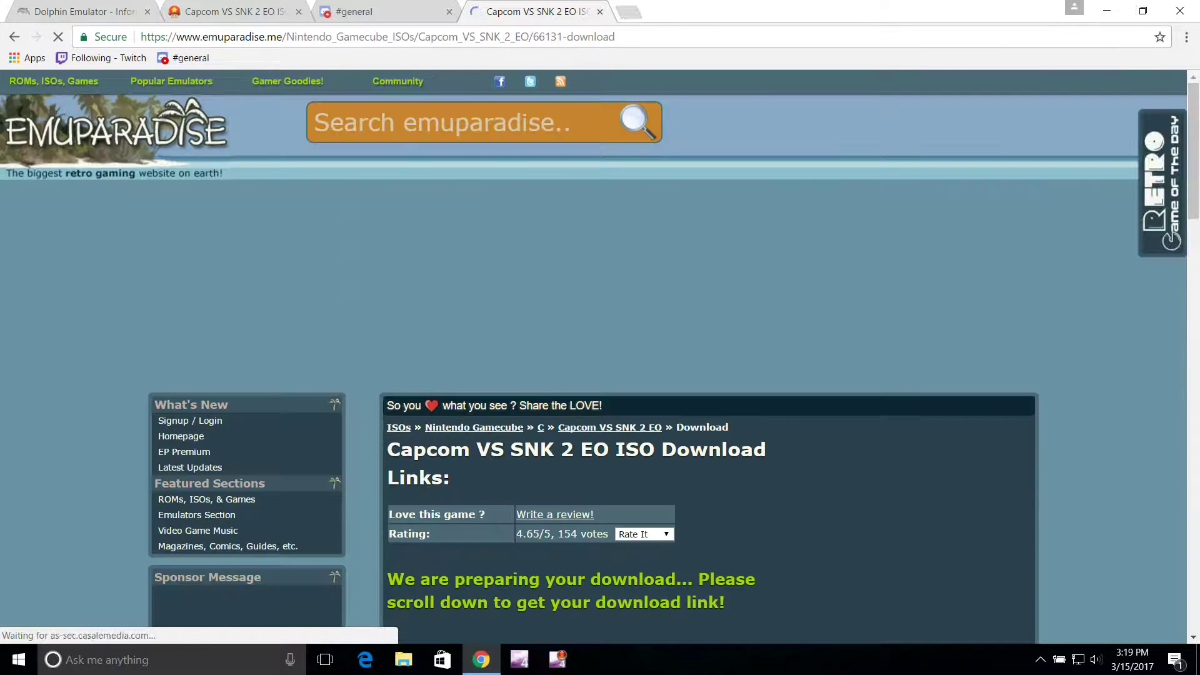
scroll(600, 369, down, 5)
scroll(600, 368, down, 2)
scroll(600, 369, up, 4)
scroll(600, 368, down, 8)
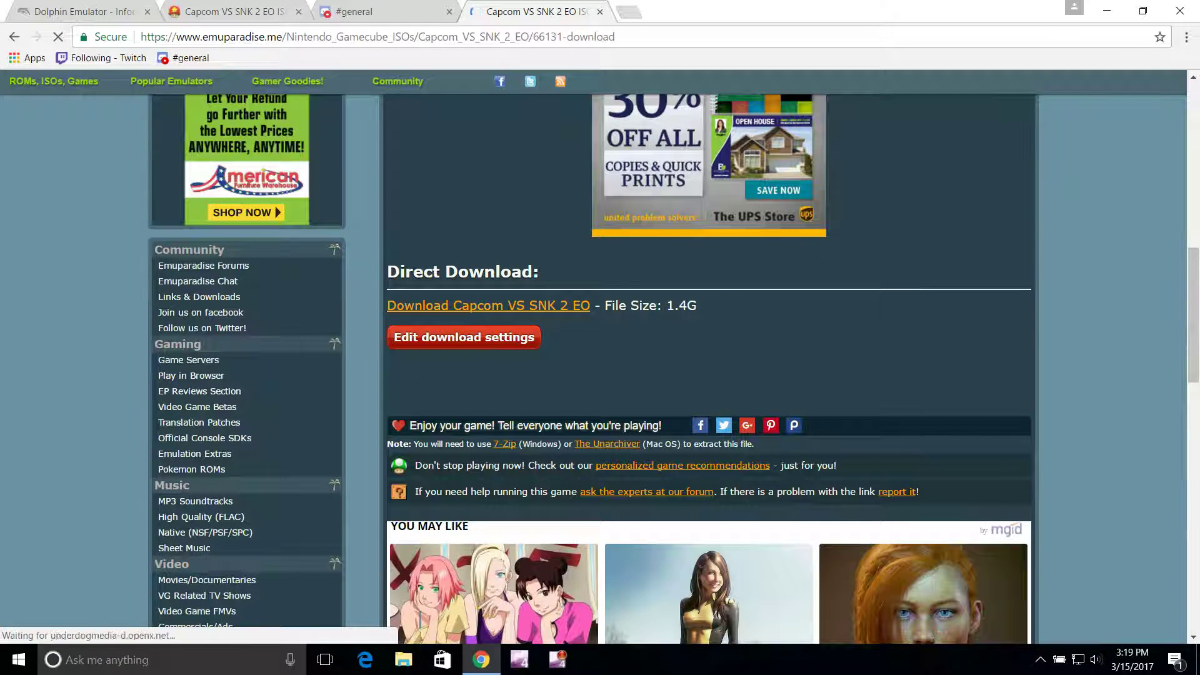
scroll(709, 369, up, 1)
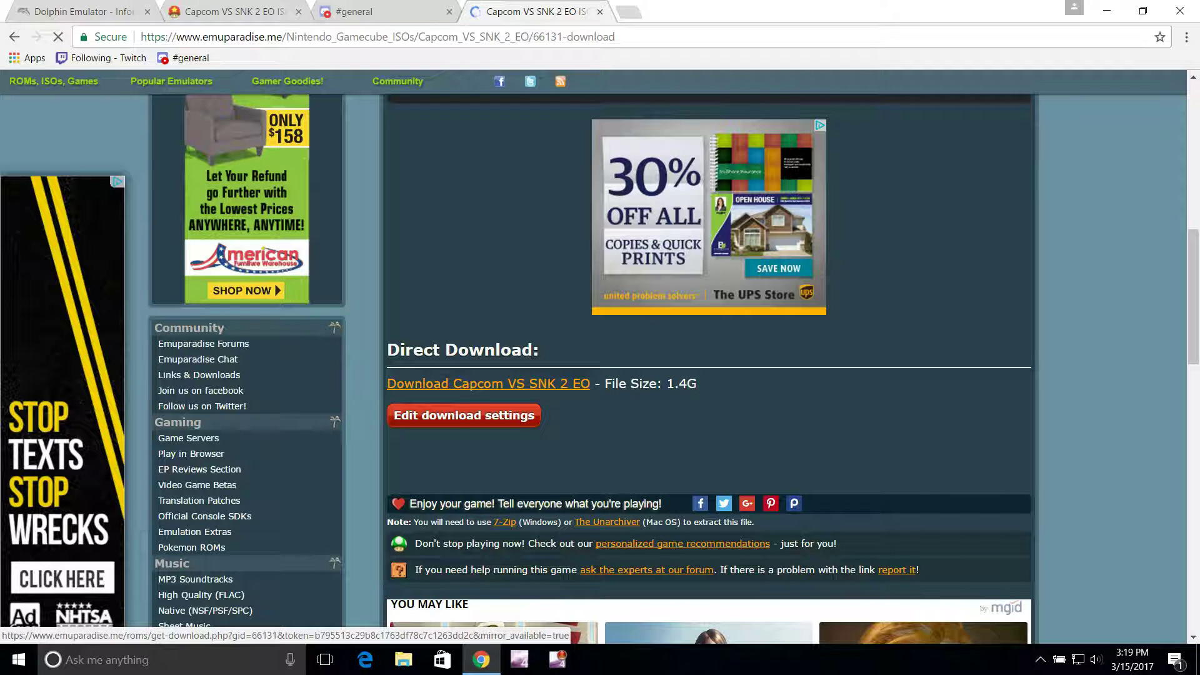
- Close the extra Emuparadise tab and minimize the browser to get back to the desktop
key(ctrl+w)
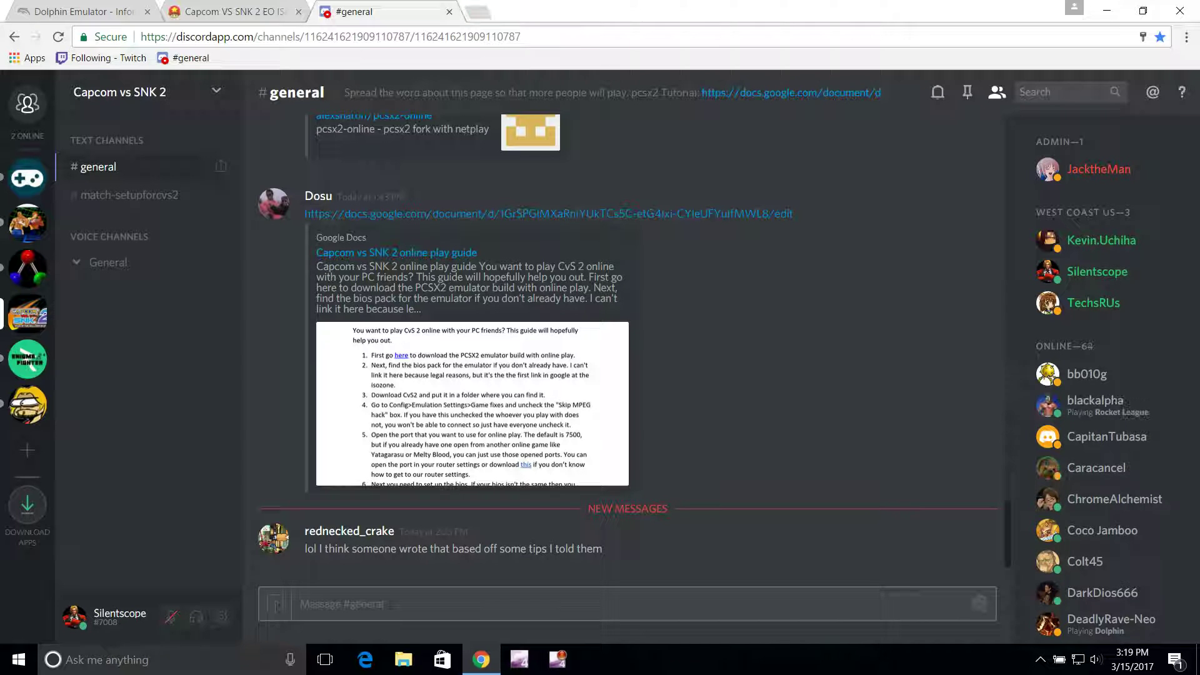
click(240, 11)
click(1143, 11)
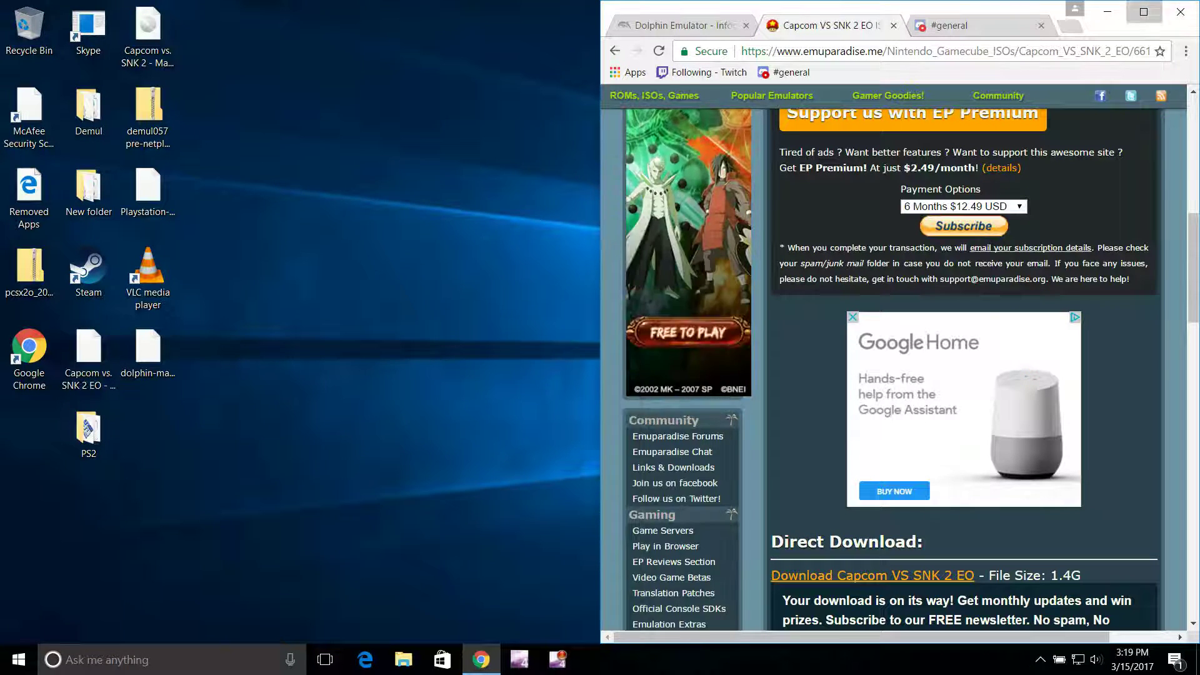
key(super+Up)
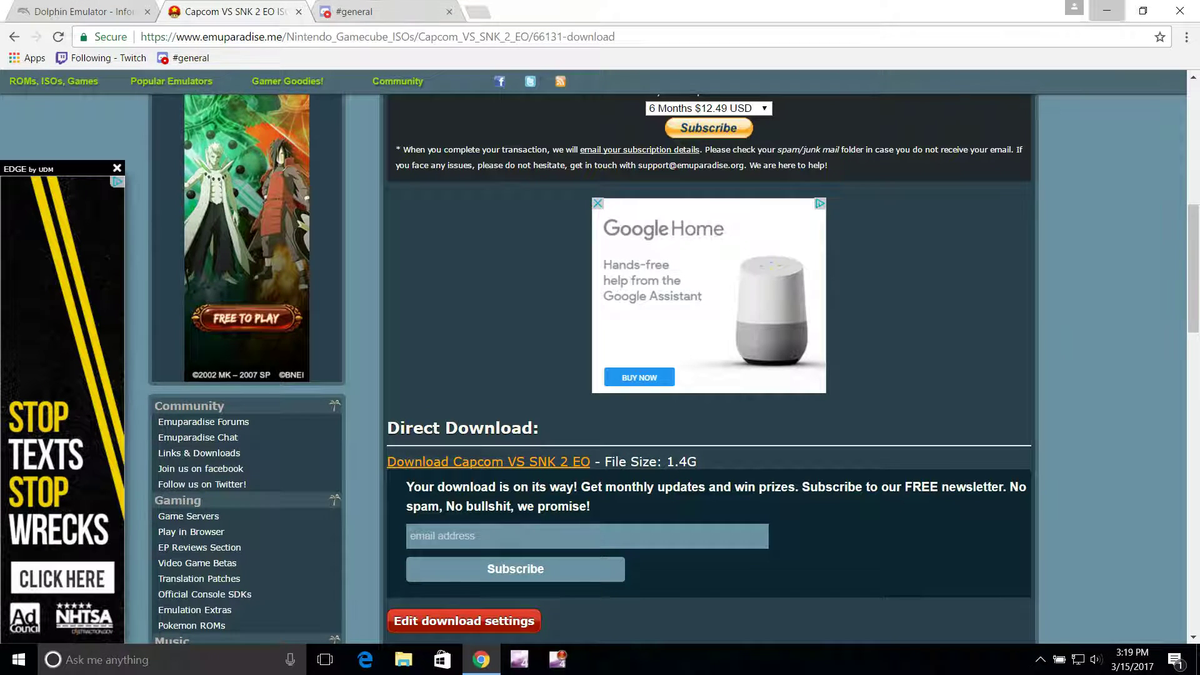
click(1106, 11)
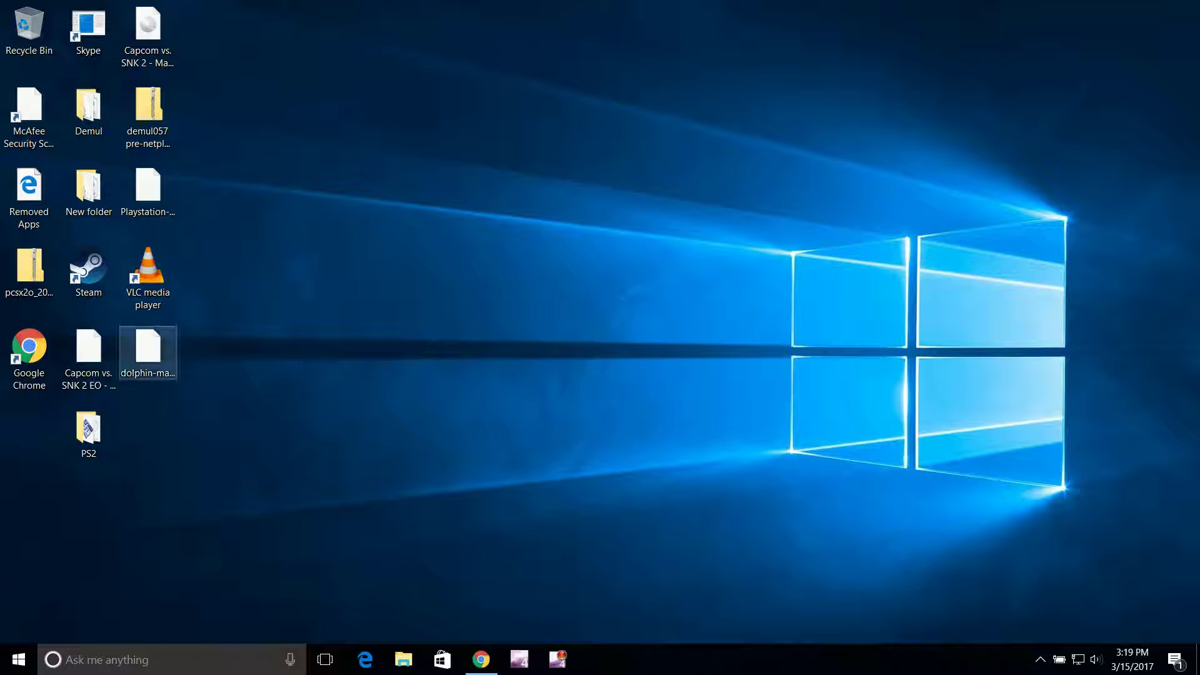
- Extract the dolphin-master-5.0-321-x64.7z archive into its own desktop folder with 7-Zip
right_click(155, 347)
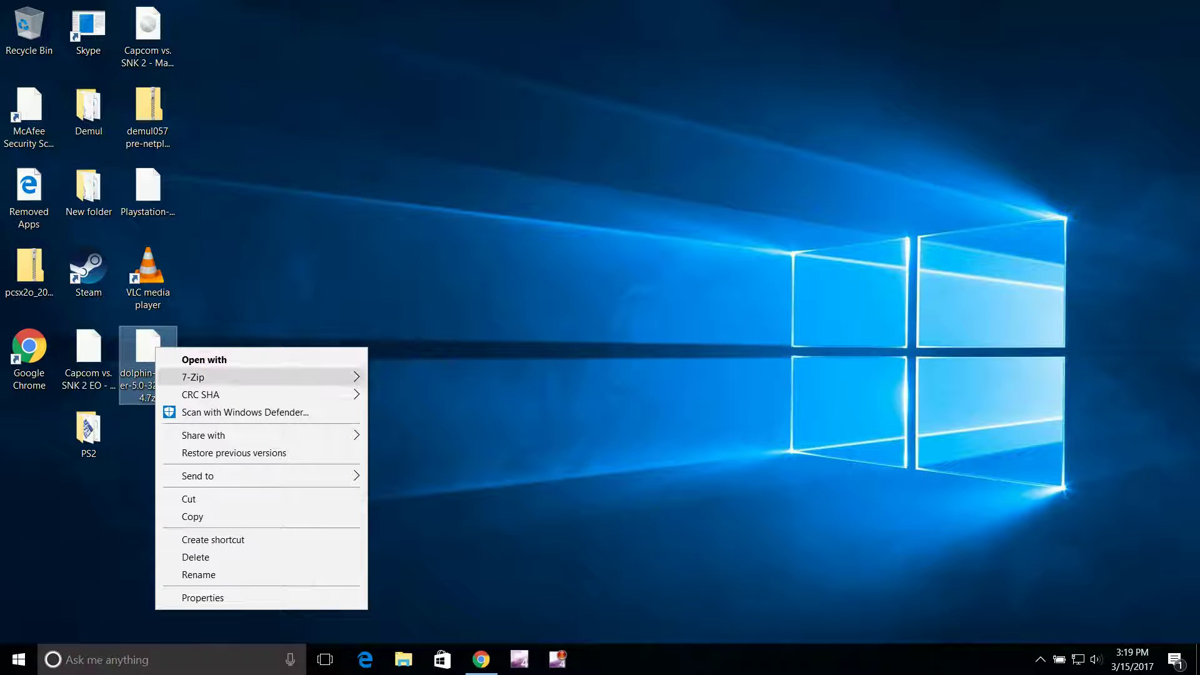
mouse_move(206, 377)
click(418, 414)
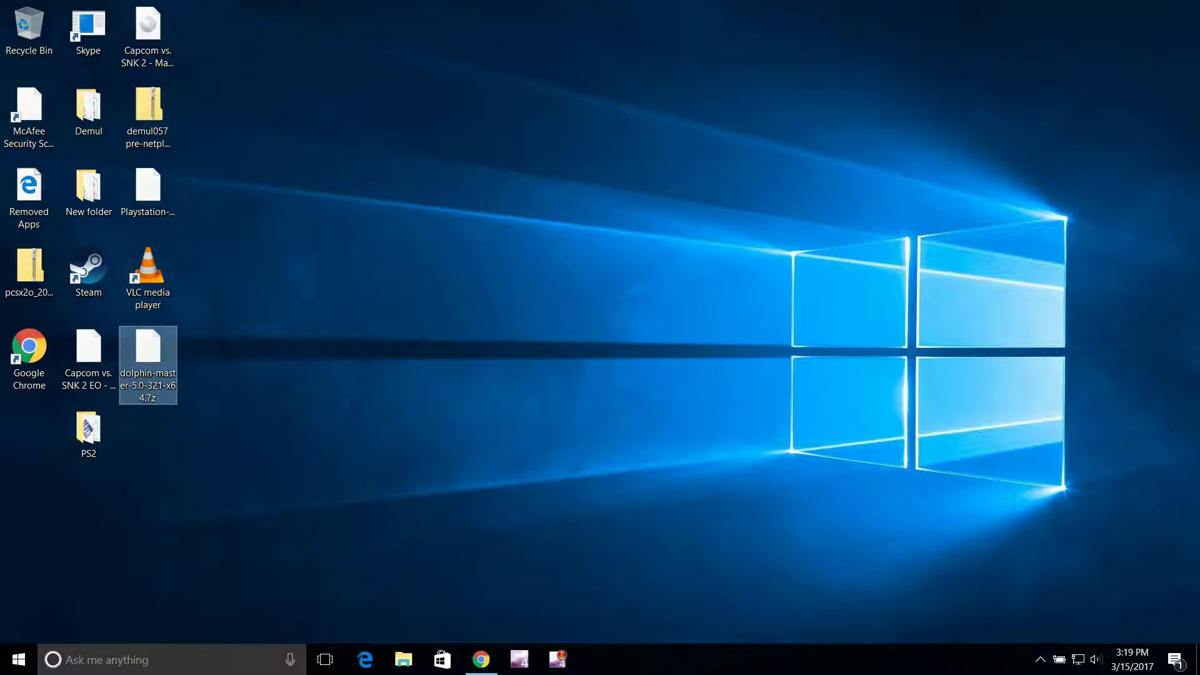
key(Return)
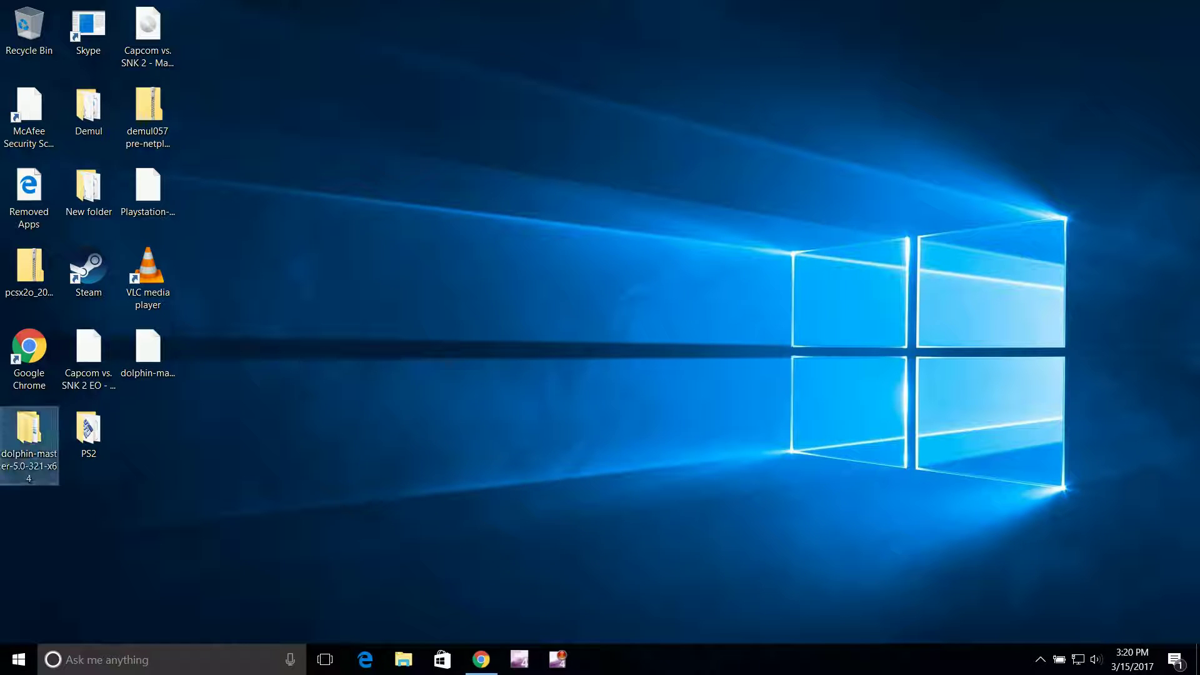
- Pin the Dolphin application from the extracted Dolphin-x64 folder to the taskbar and close the folder window
double_click(29, 430)
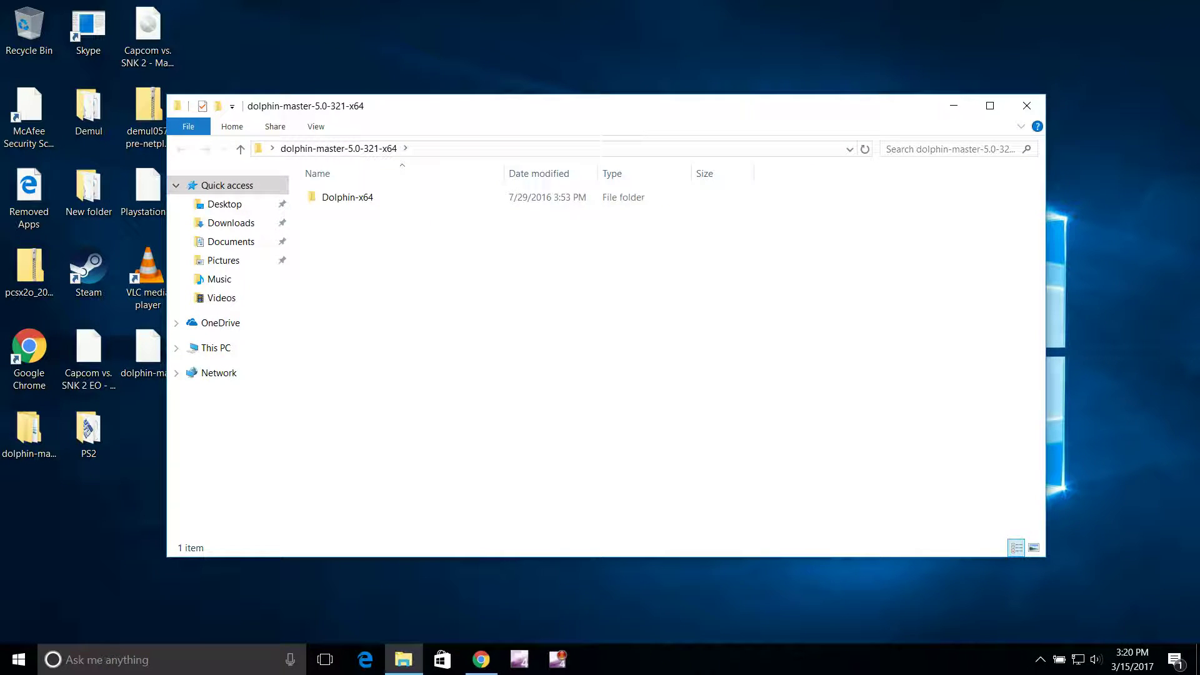
double_click(347, 196)
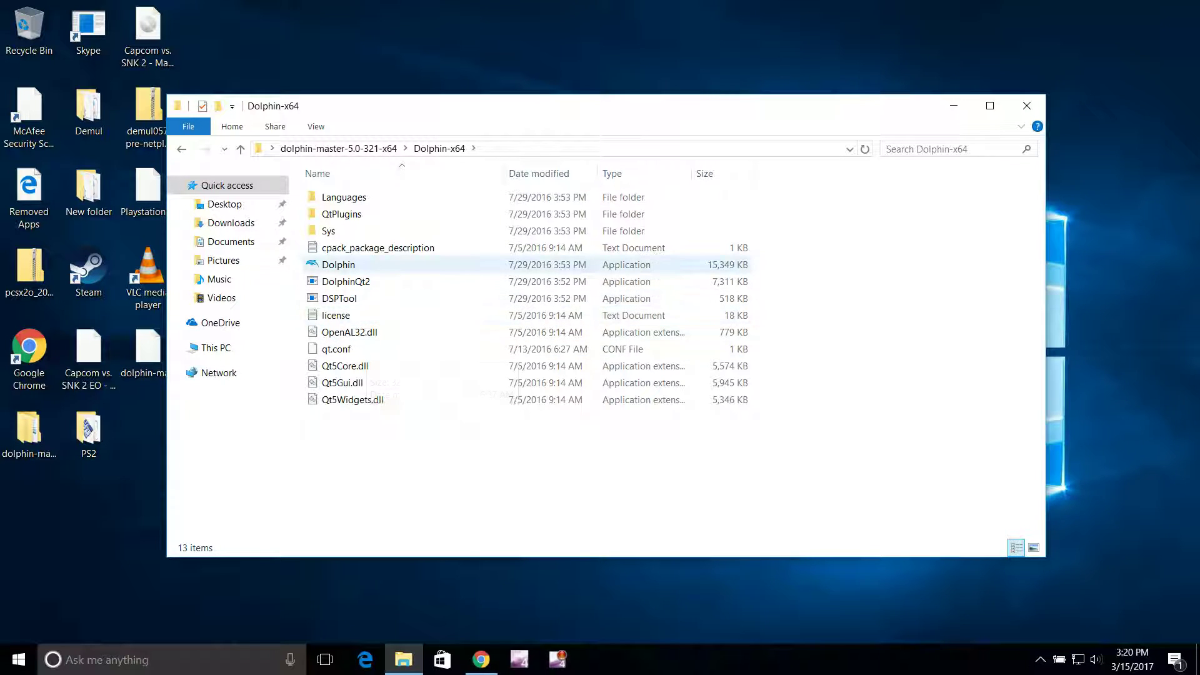
drag(375, 264, 619, 658)
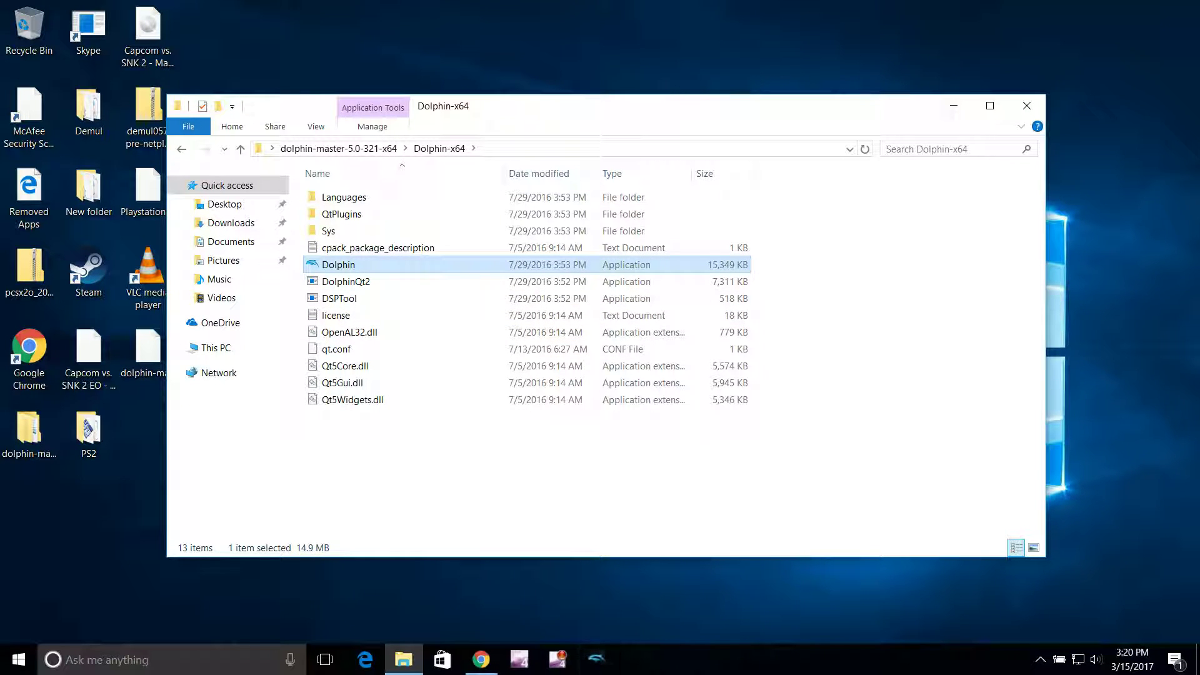
click(1026, 106)
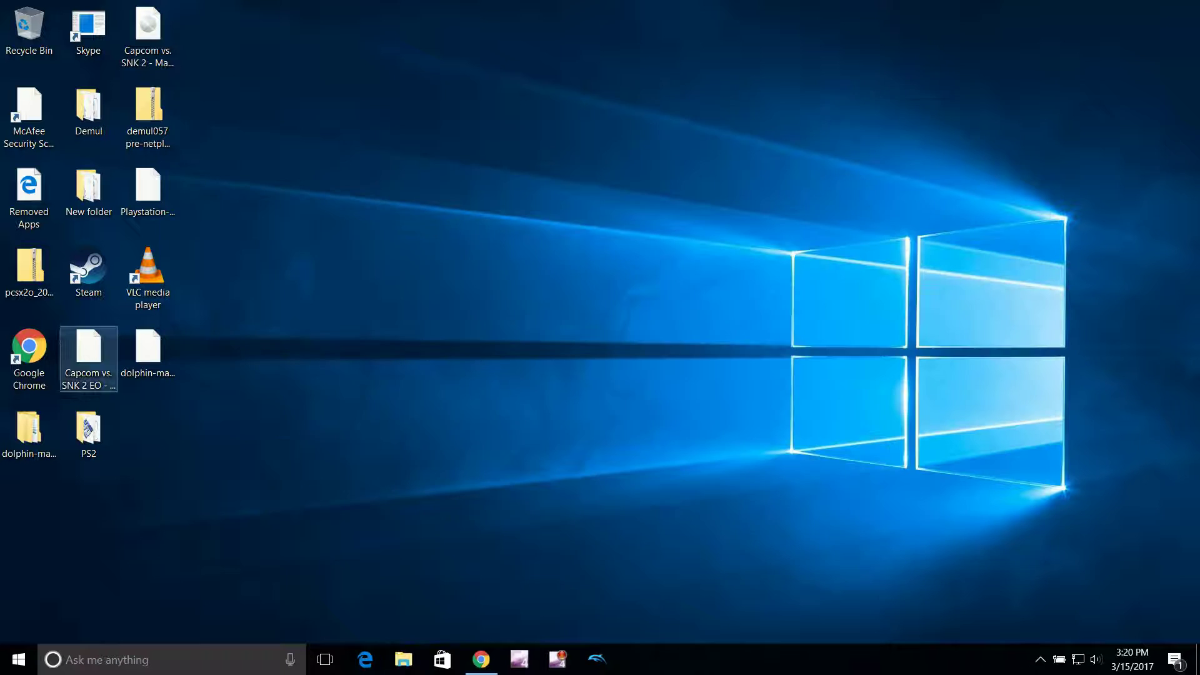
- Extract the Capcom vs. SNK 2 EO - Millionaire Fighting 2001 (USA).7z archive into its own desktop folder with 7-Zip
click(88, 353)
right_click(87, 352)
mouse_move(207, 382)
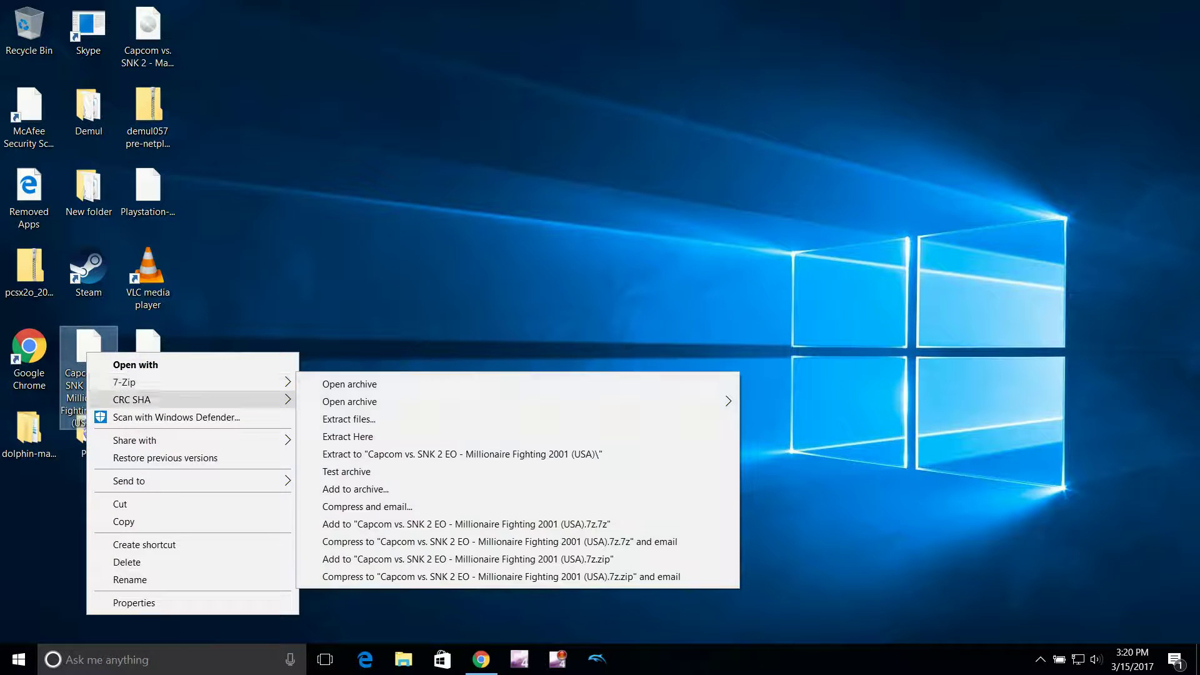
click(349, 419)
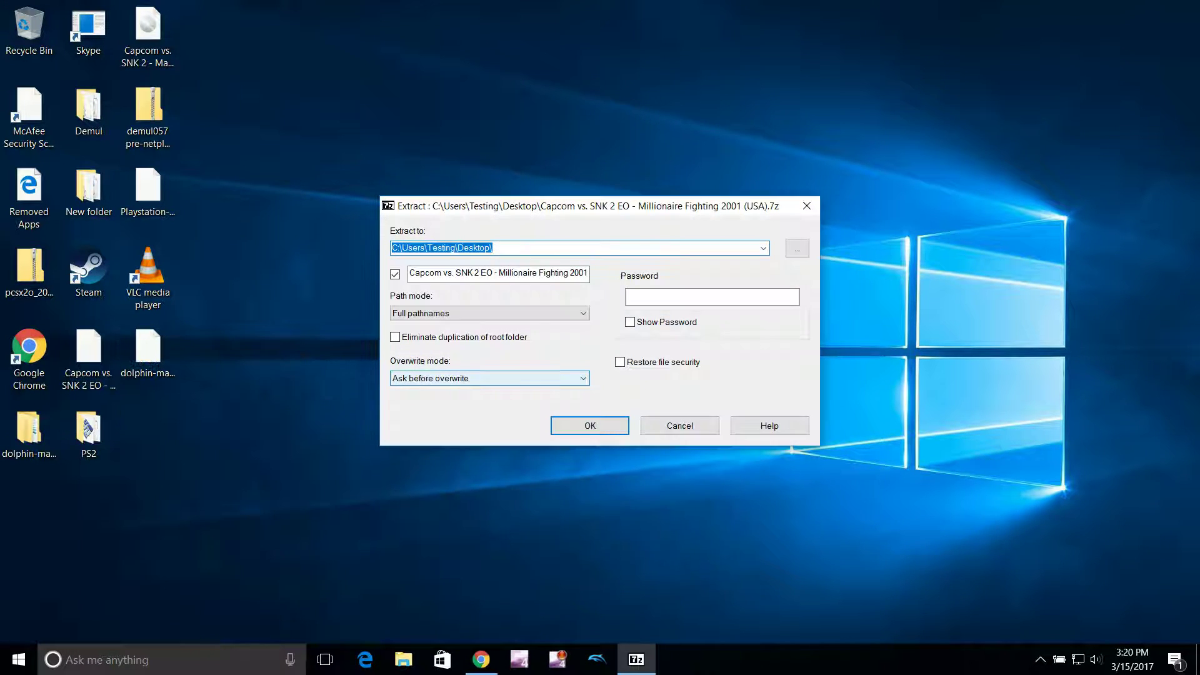
key(Return)
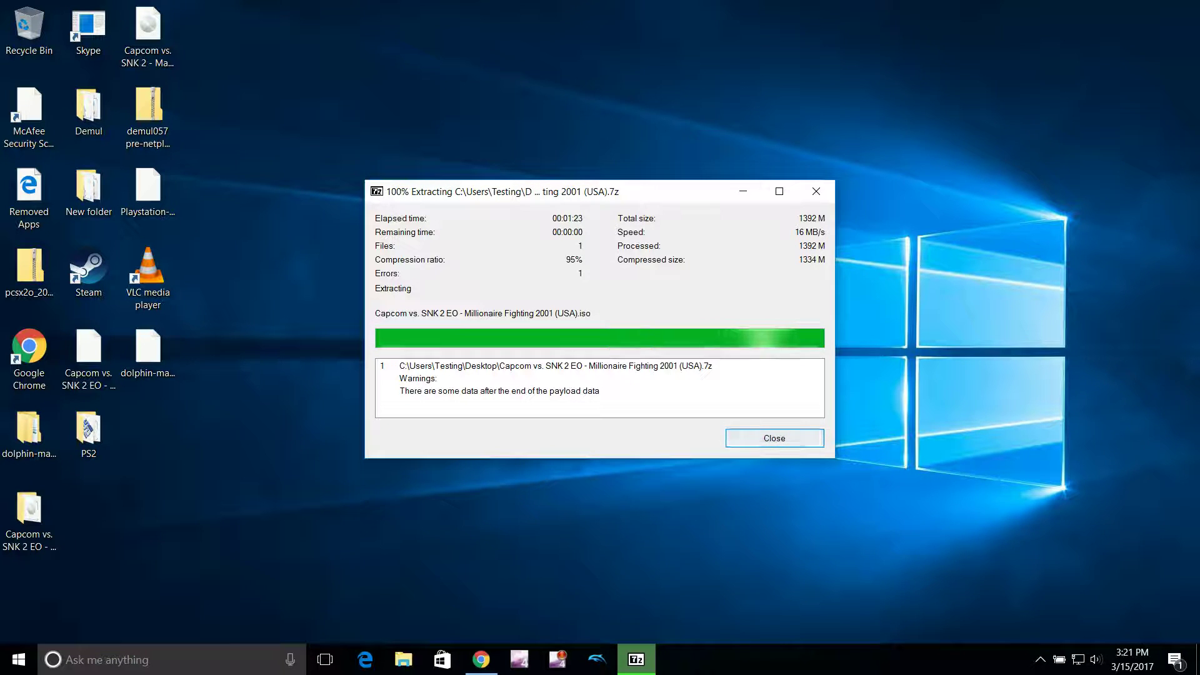
key(Return)
double_click(29, 519)
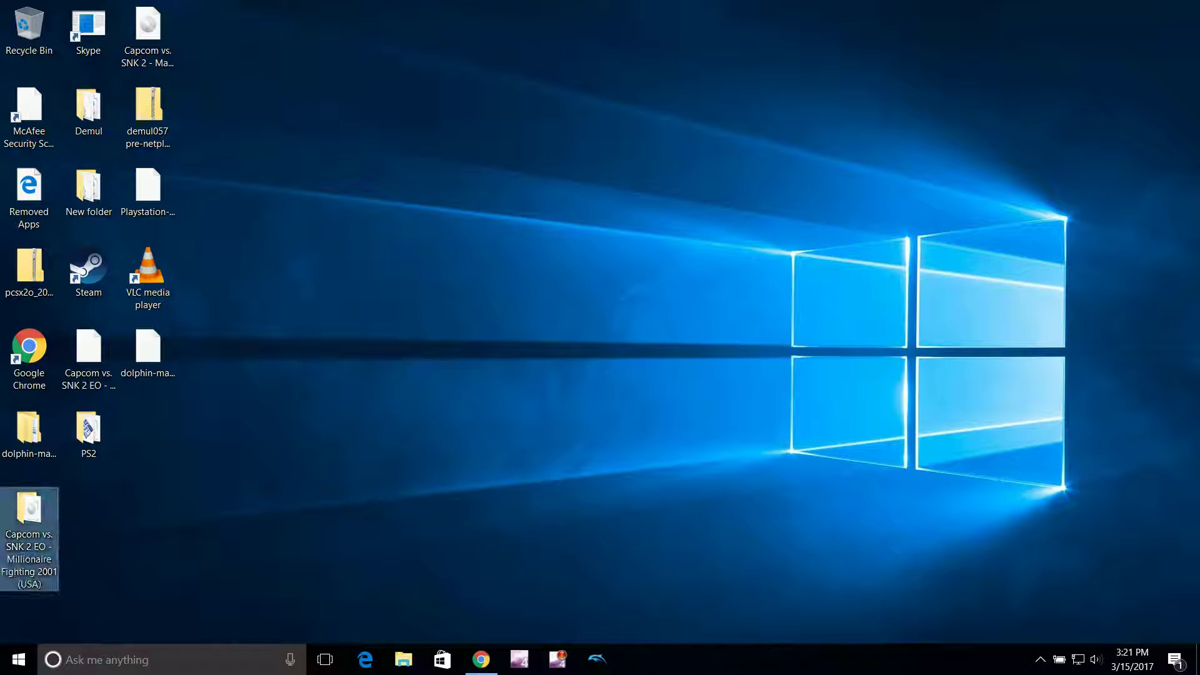
- Create a new desktop folder named Dolphin Games
right_click(279, 46)
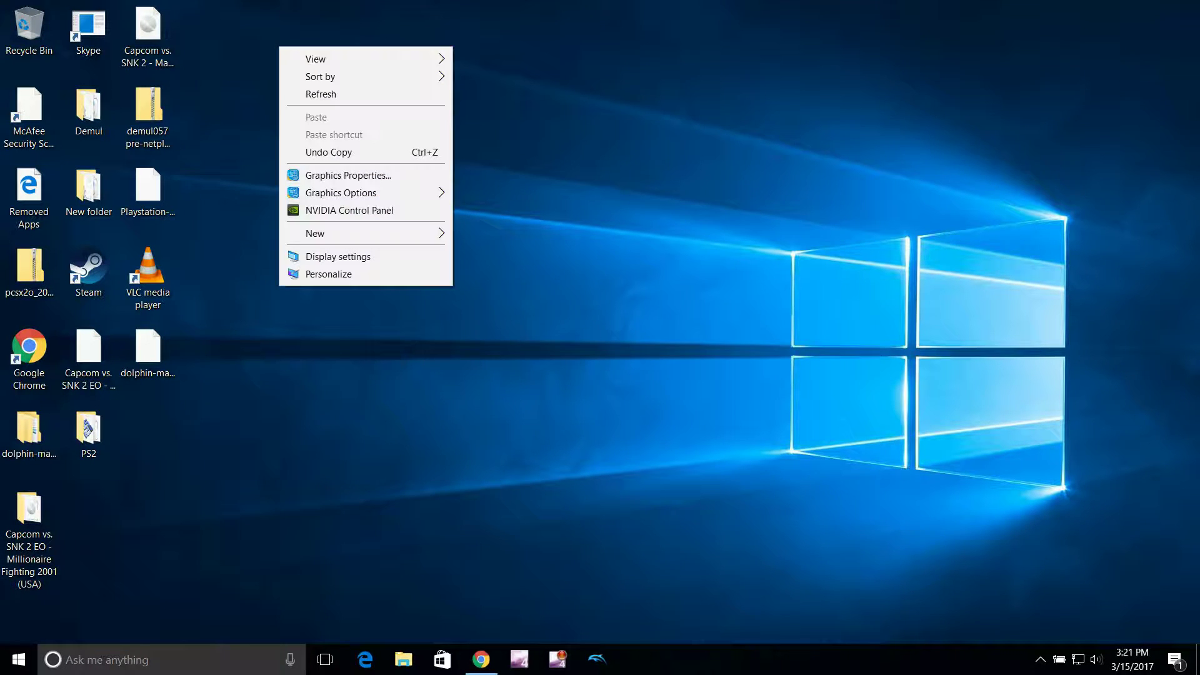
mouse_move(375, 233)
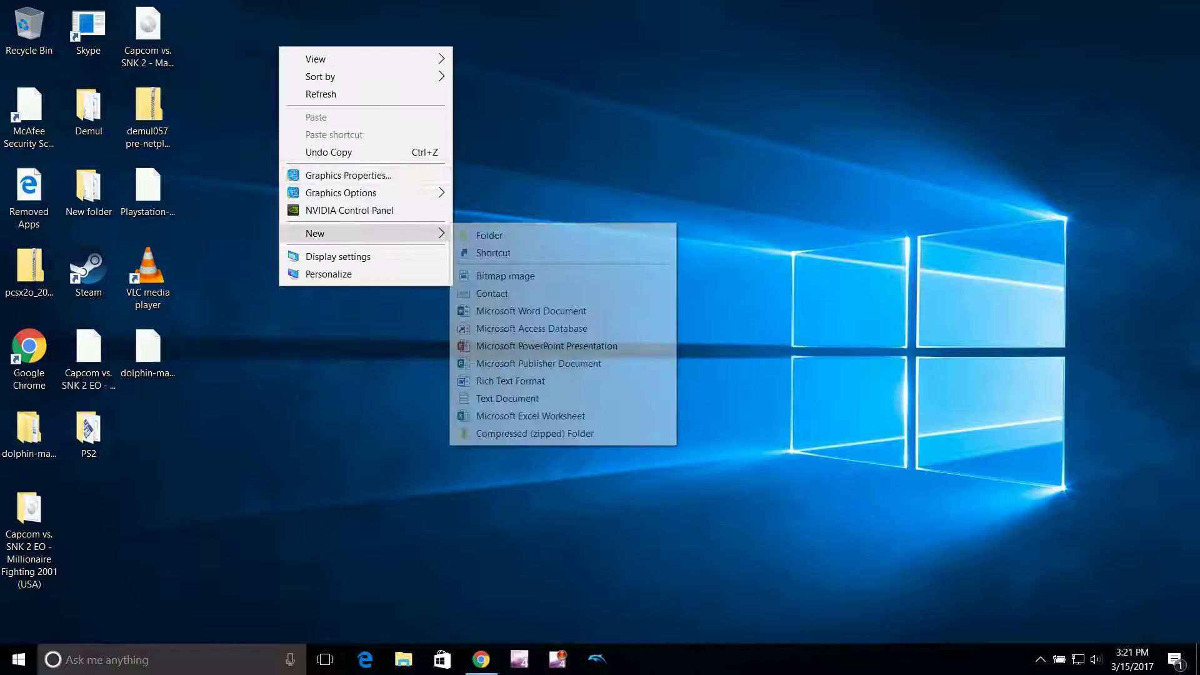
click(482, 233)
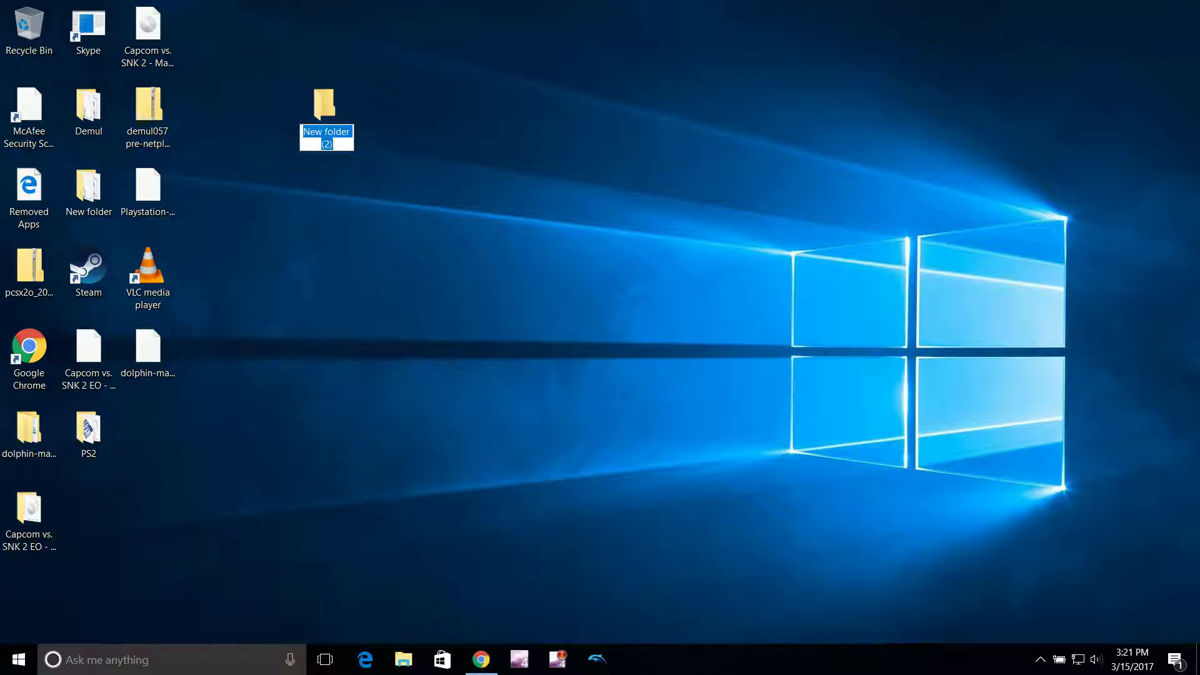
text(Dol)
text(phin)
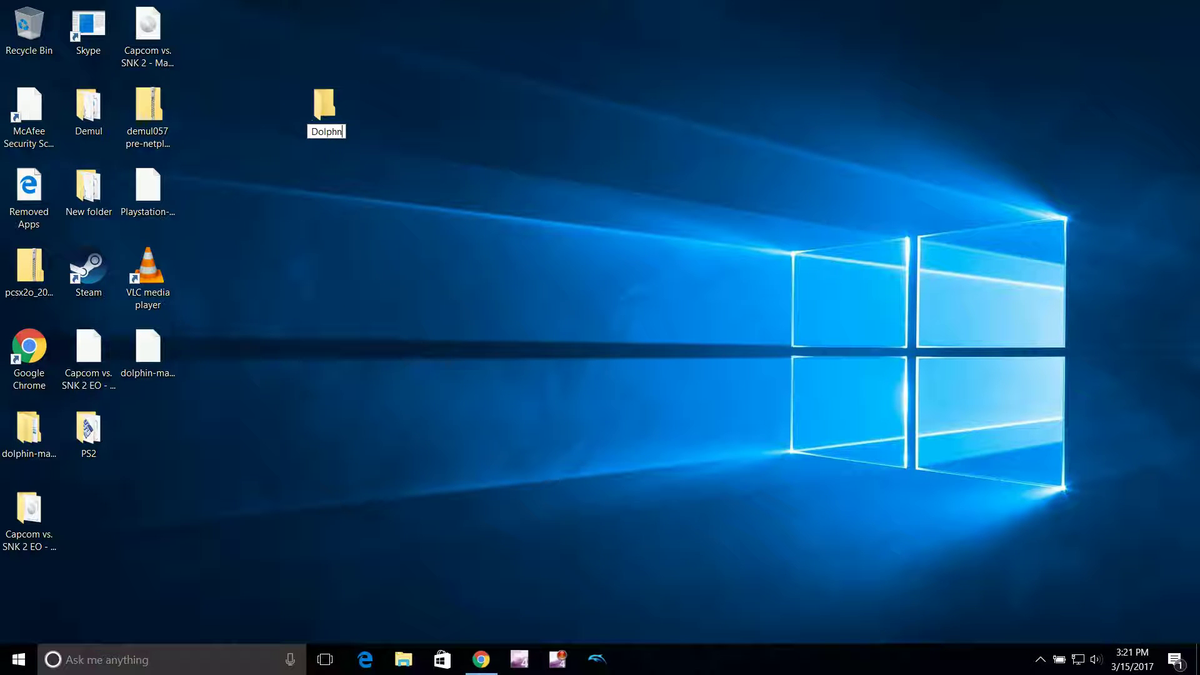
text( Games)
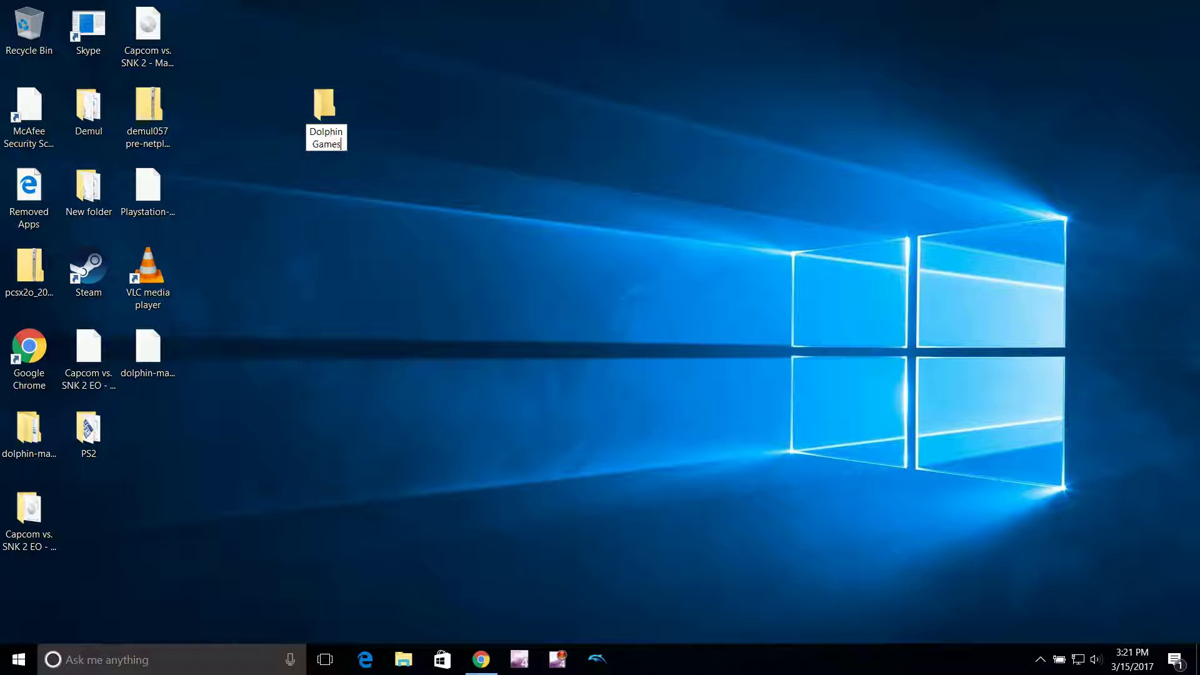
key(Return)
- Move the Capcom vs. SNK 2 EO disc image from its extracted folder into Dolphin Games and check that folder's contents
double_click(29, 510)
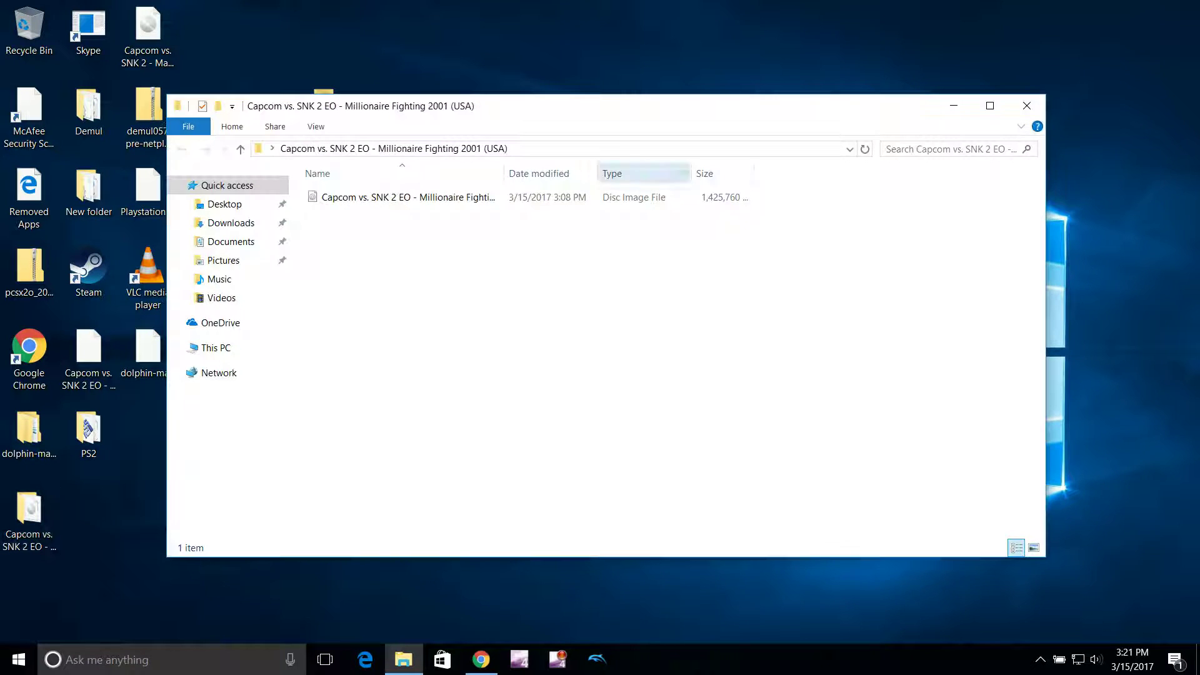
drag(625, 106, 984, 113)
click(750, 204)
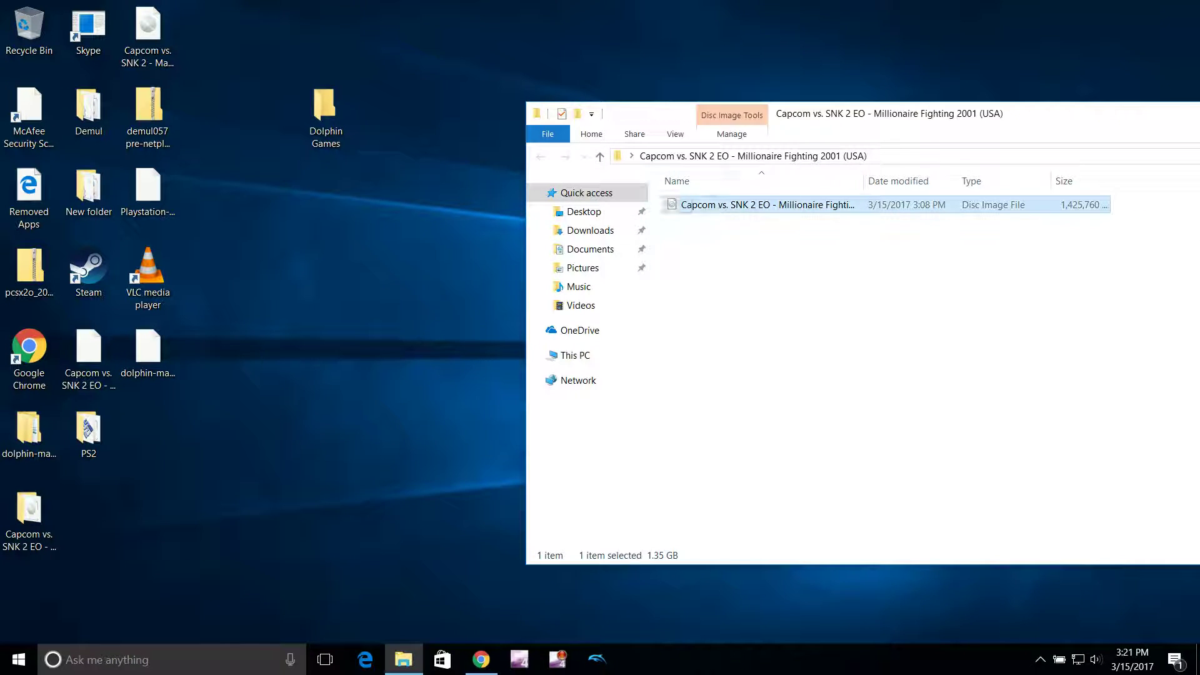
drag(750, 204, 325, 122)
drag(887, 113, 636, 123)
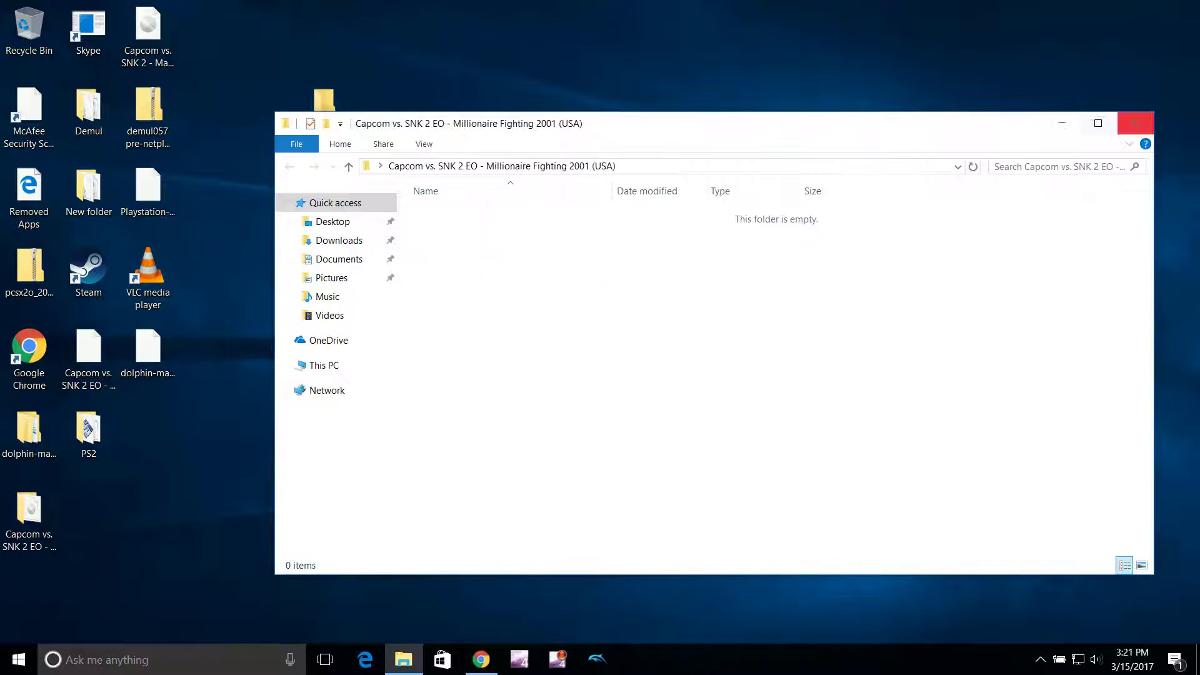
click(1135, 123)
double_click(325, 114)
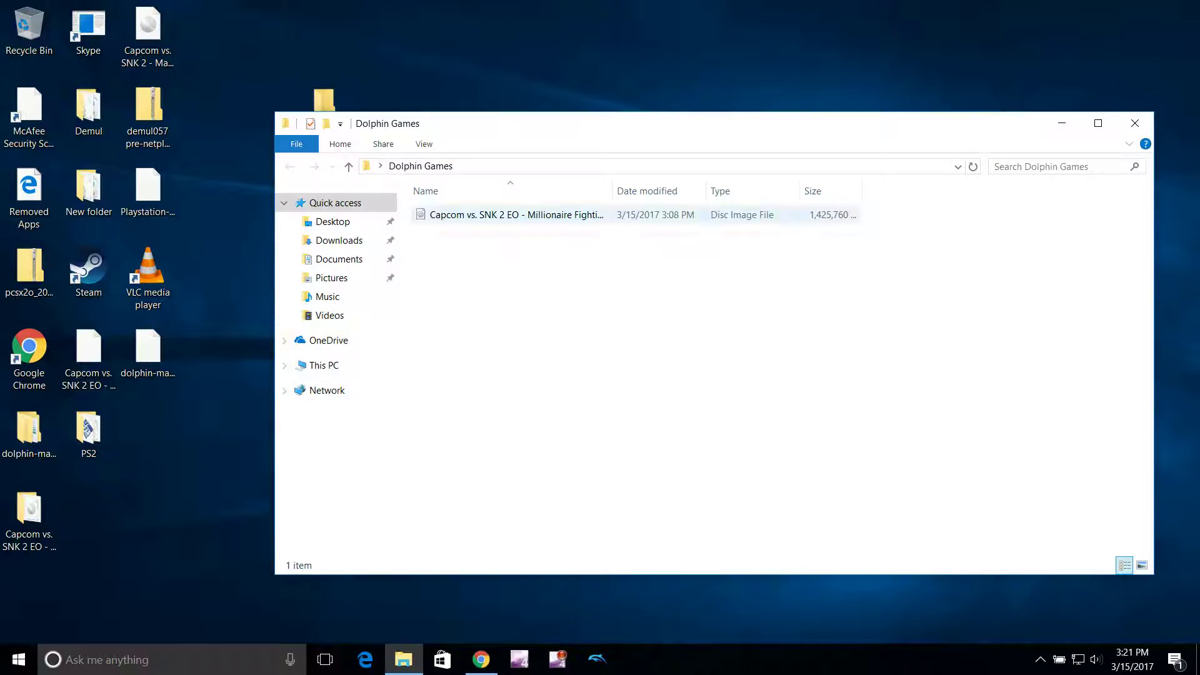
key(alt+F4)
- Delete the extracted Capcom vs. SNK 2 EO - Millionaire Fighting 2001 (USA) folder from the desktop
click(19, 510)
right_click(19, 509)
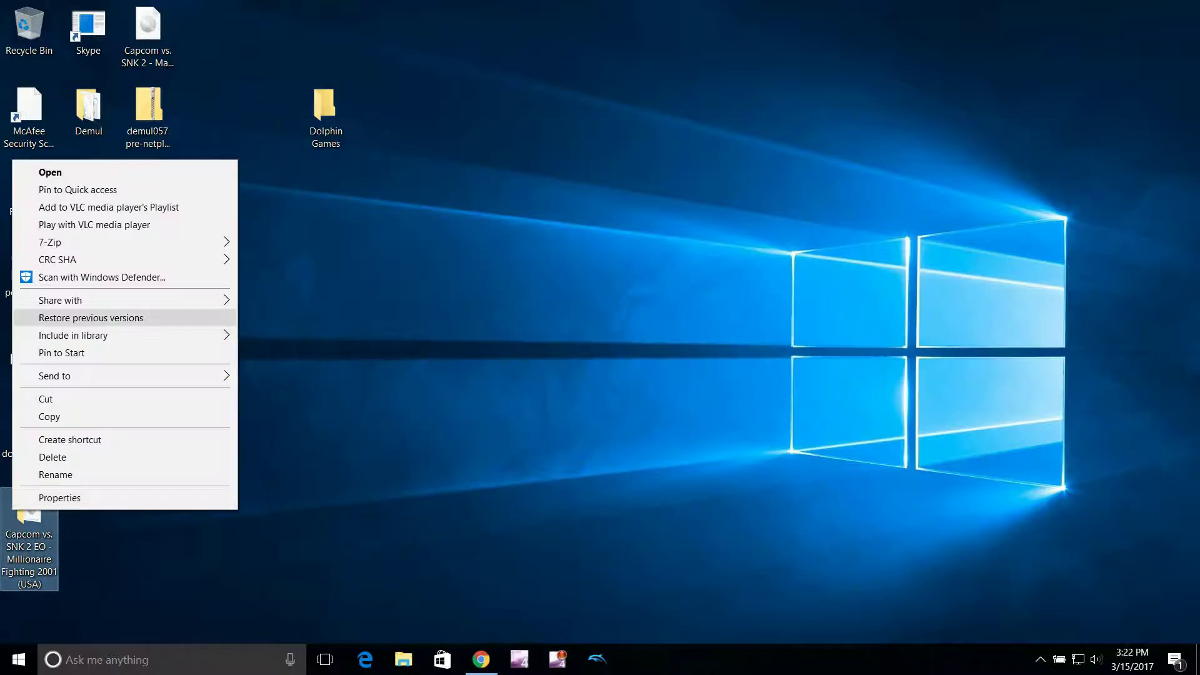
click(53, 456)
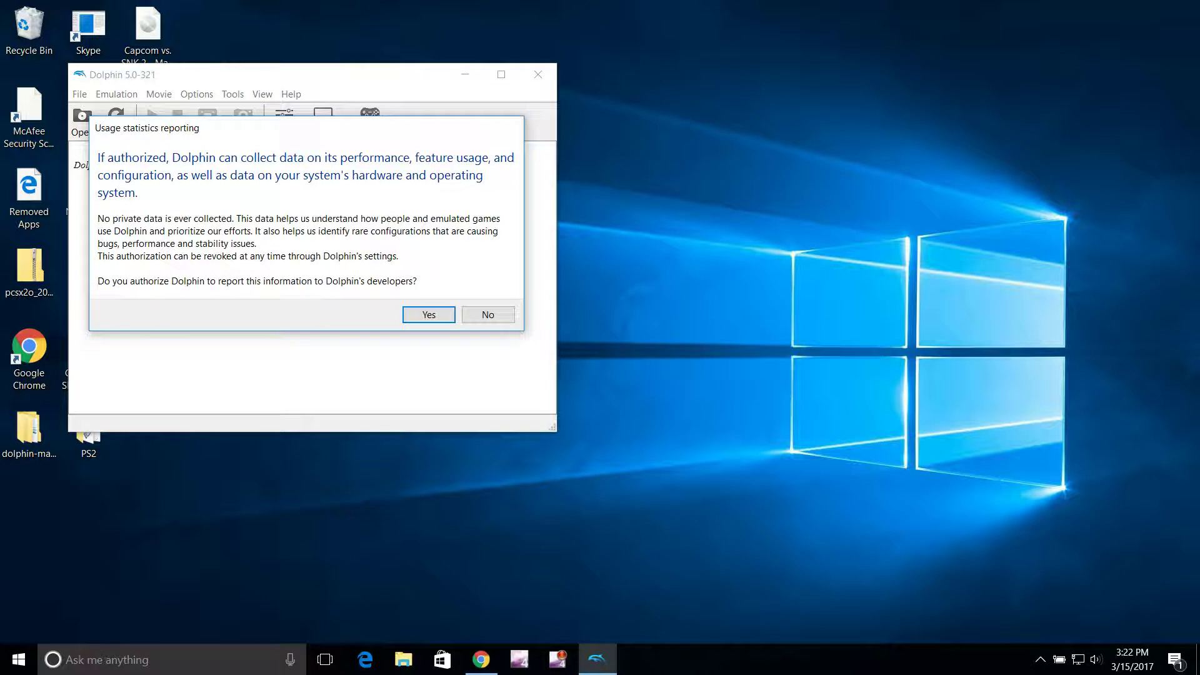
- Decline Dolphin's usage statistics reporting and set the desktop folder Dolphin Games as the games directory
key(Return)
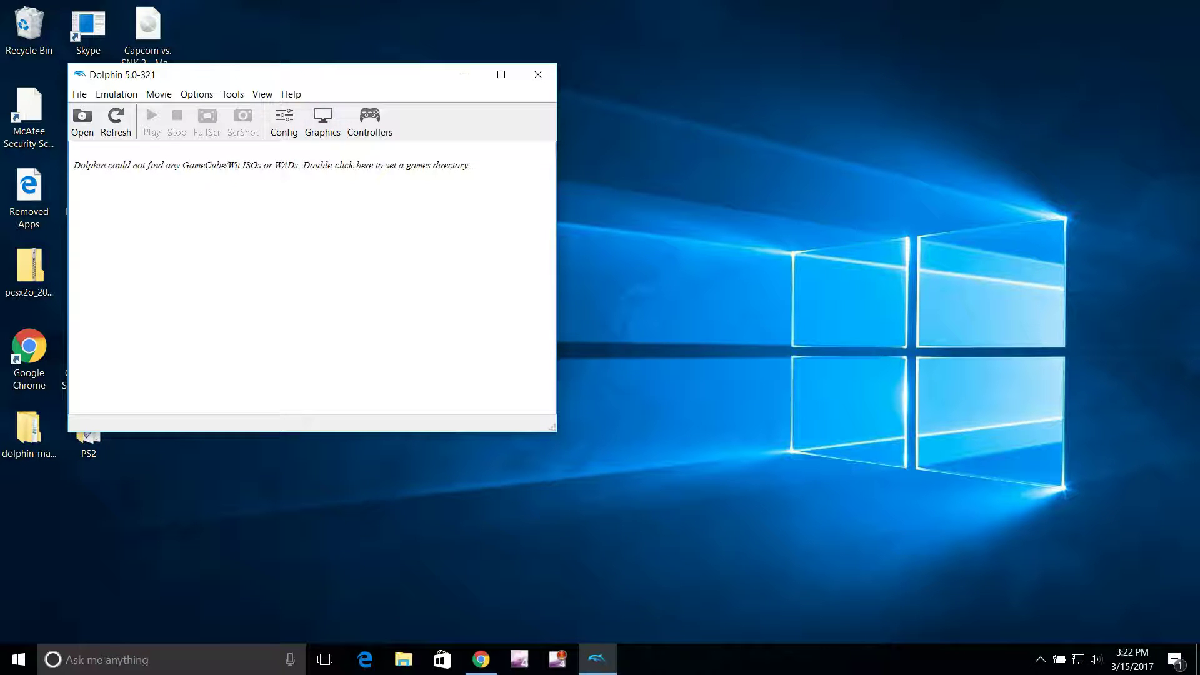
drag(313, 74, 462, 105)
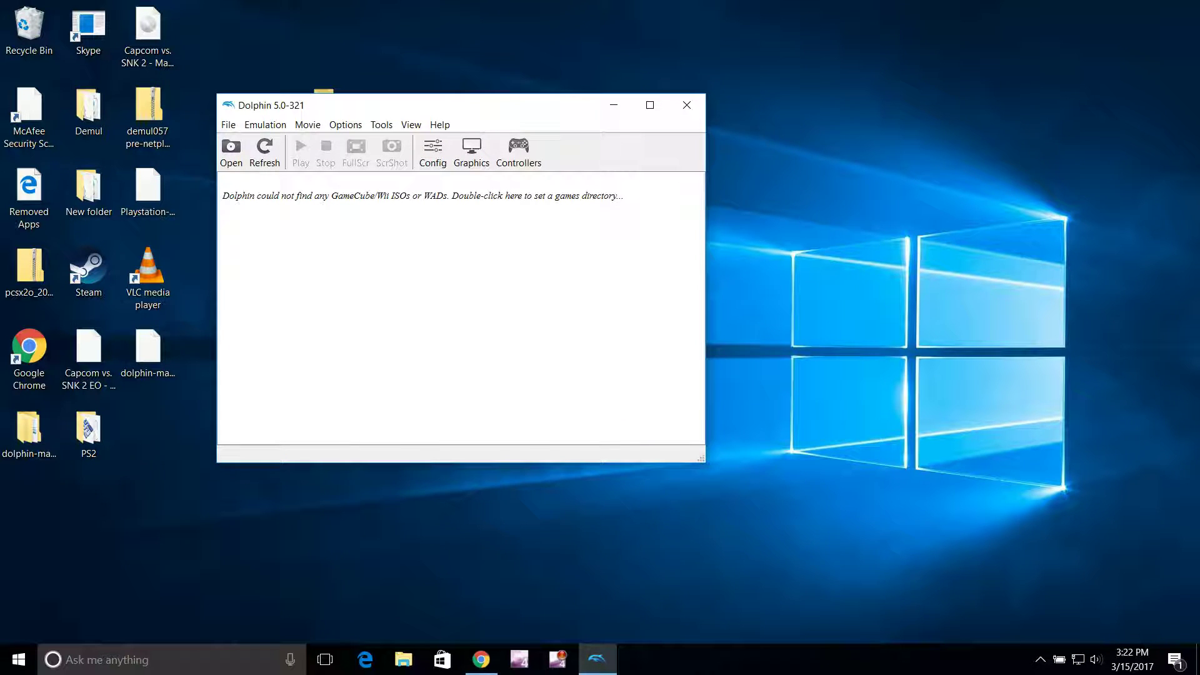
double_click(422, 196)
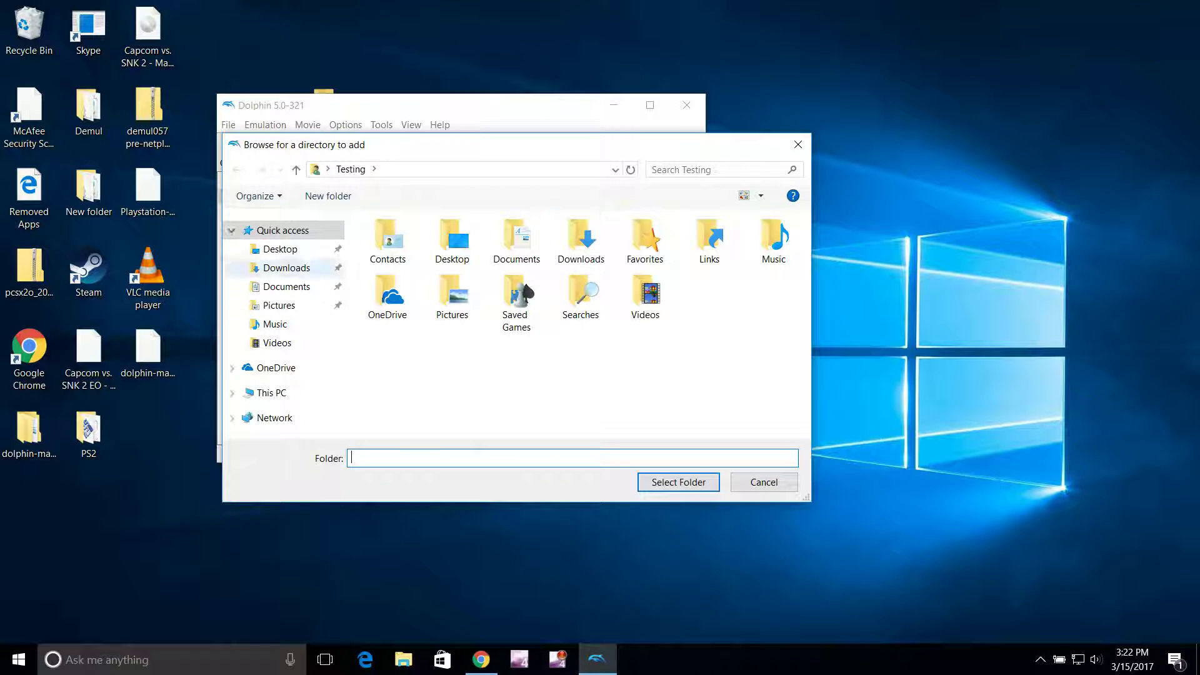
click(280, 248)
double_click(409, 258)
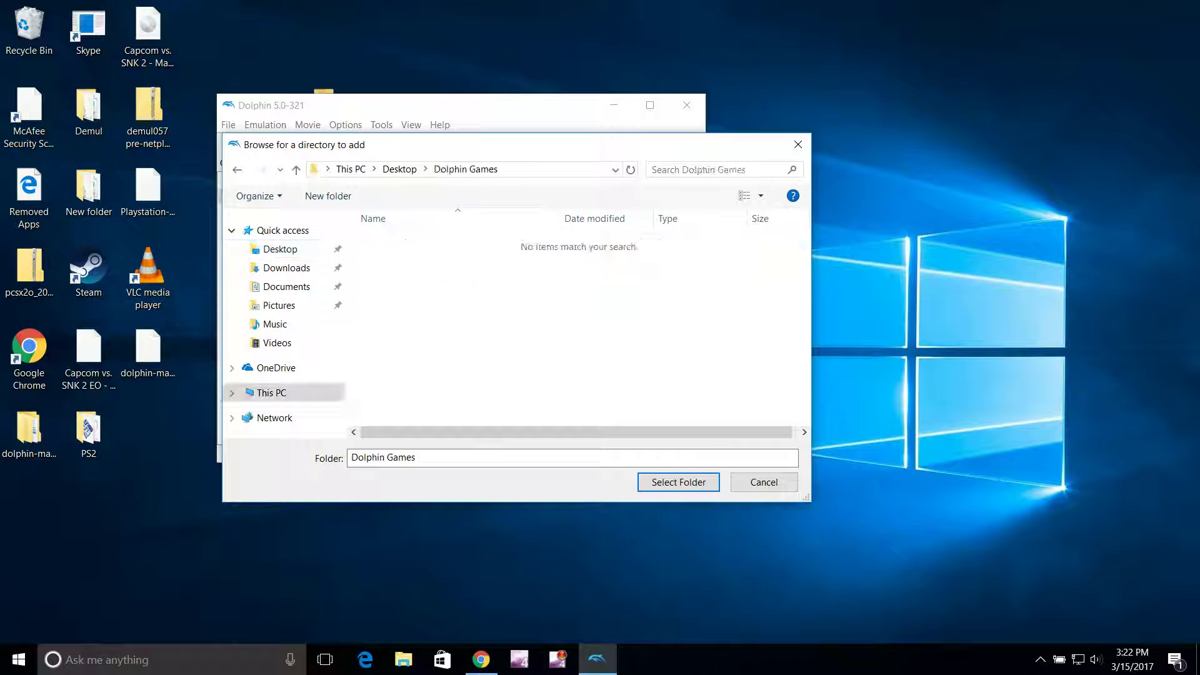
click(678, 482)
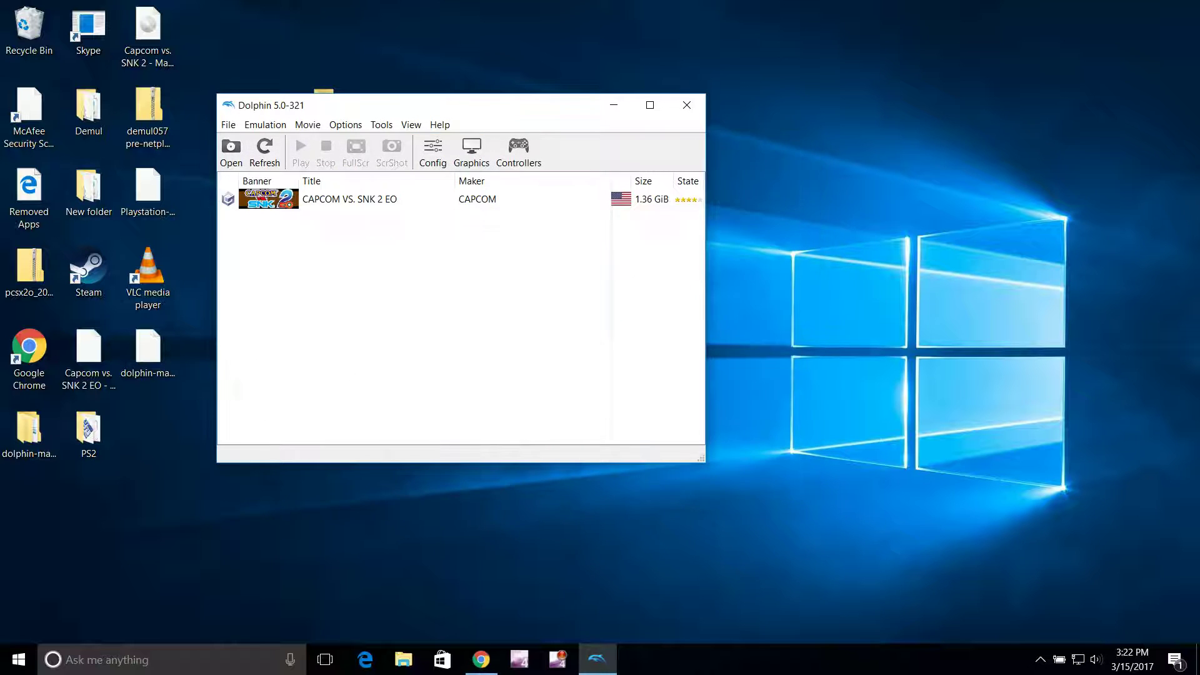
- Select CAPCOM VS. SNK 2 EO in the game list and open the configuration of the Port 1 standard GameCube controller
click(349, 199)
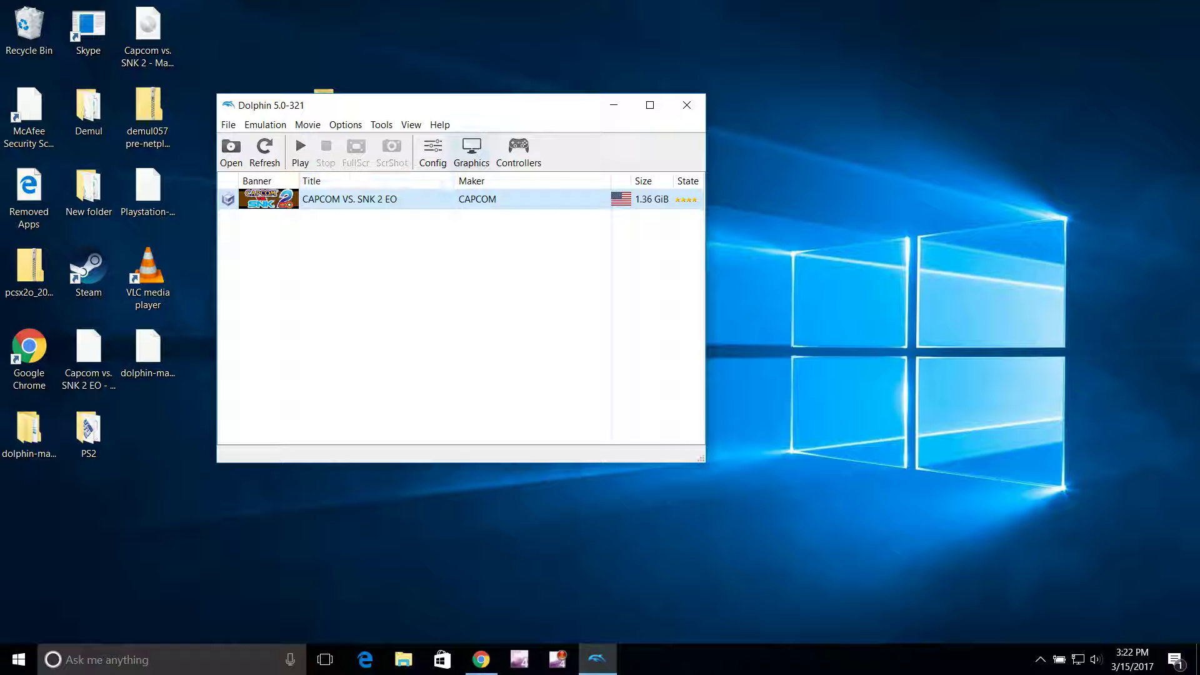
click(519, 151)
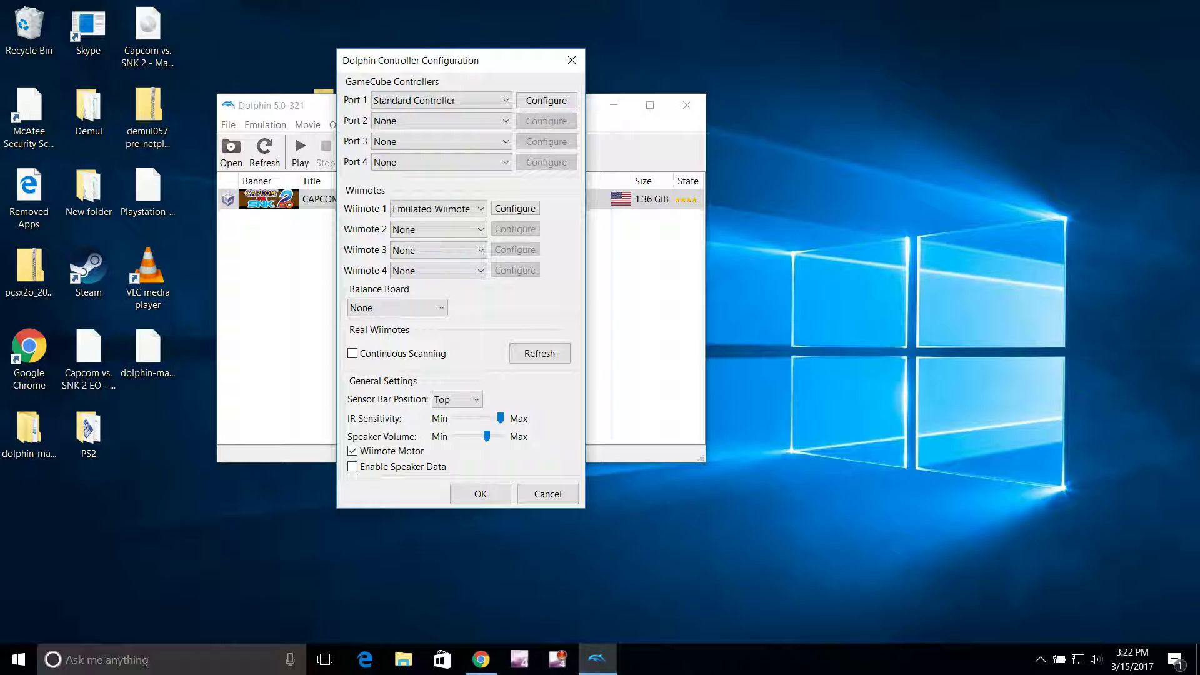
click(546, 100)
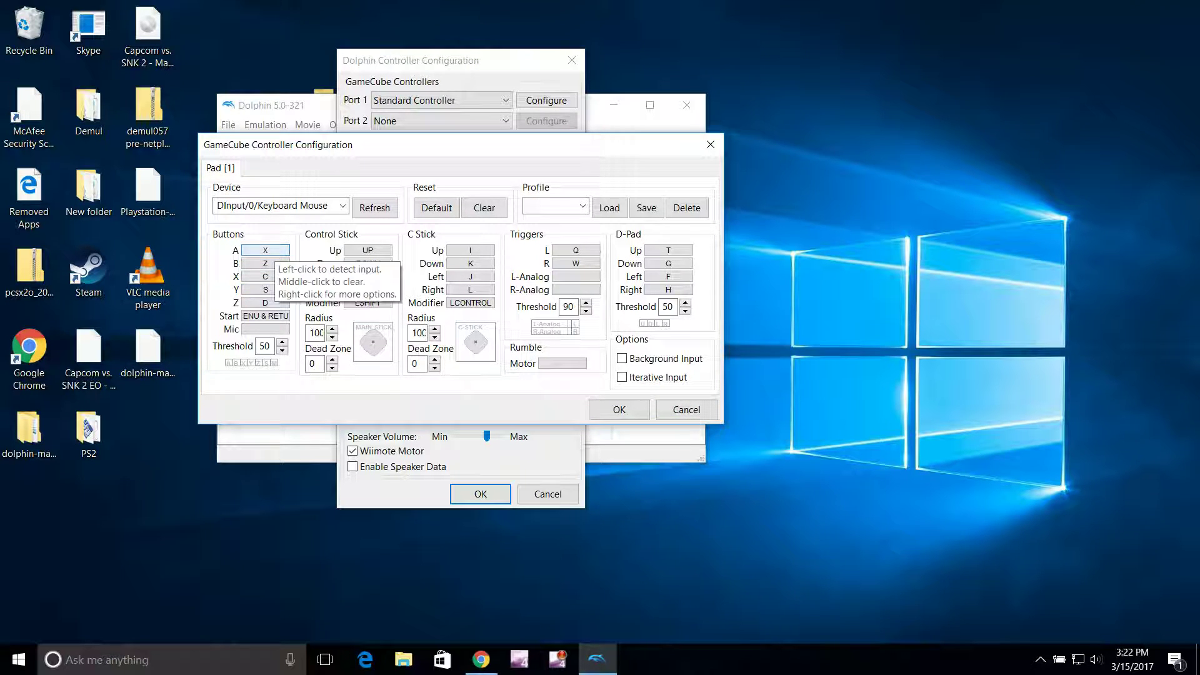
click(265, 250)
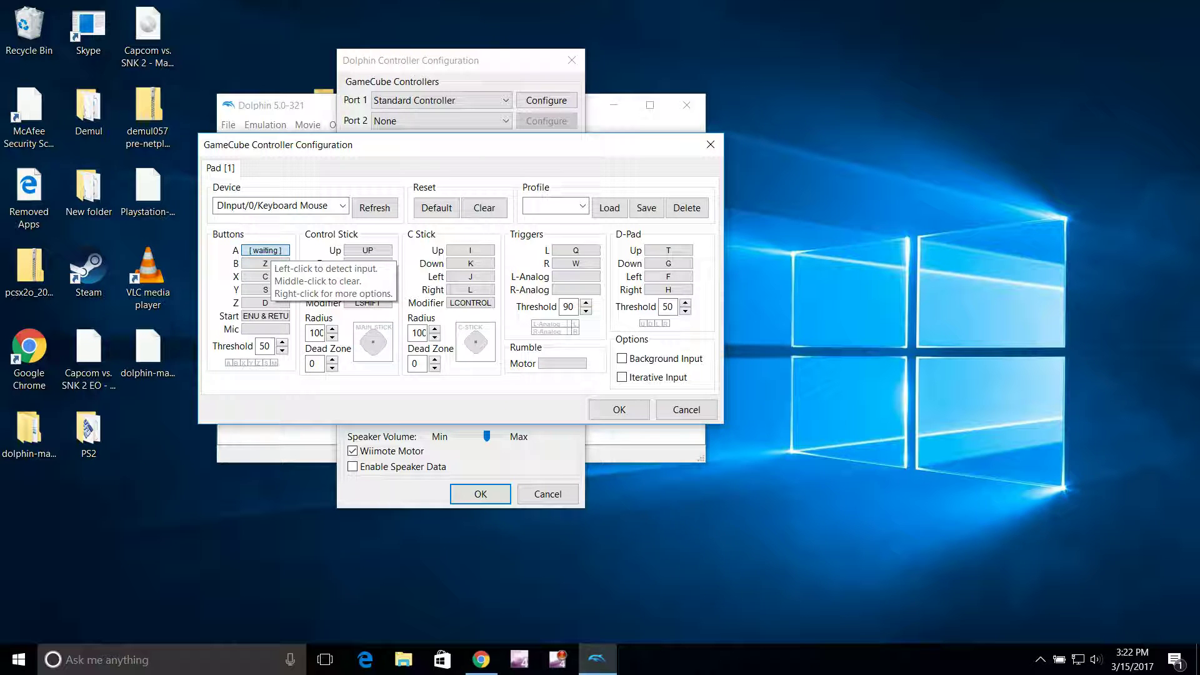
key(x)
click(265, 250)
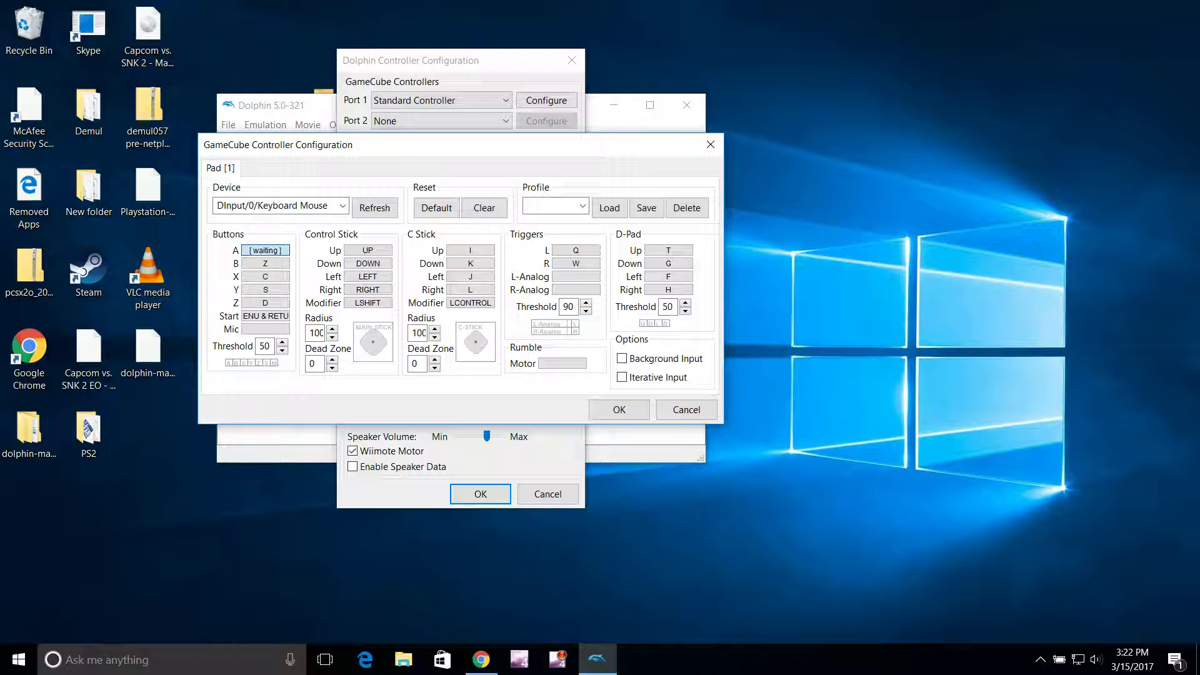
key(x)
- Set the Port 1 controller's input device to XInput/0/Gamepad
click(275, 206)
click(343, 206)
click(262, 232)
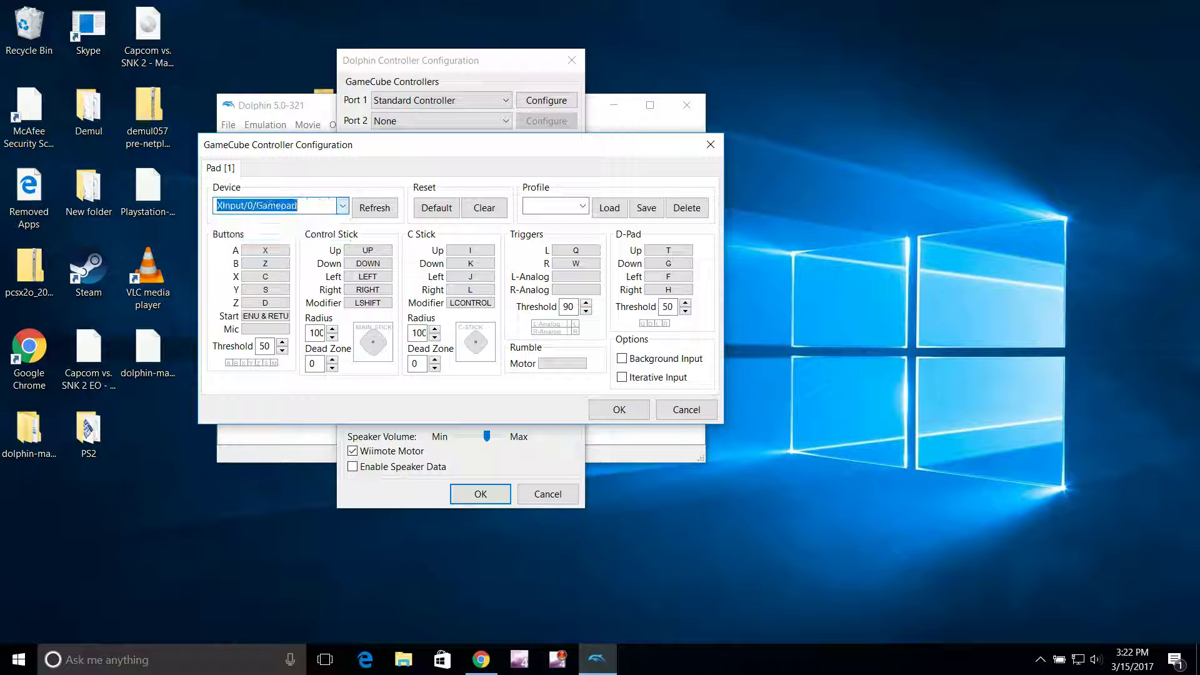
- Map A to Button B, B to Button A, X to Button Y, Y to Button X, Z to Shoulder L and Start to Start
click(265, 250)
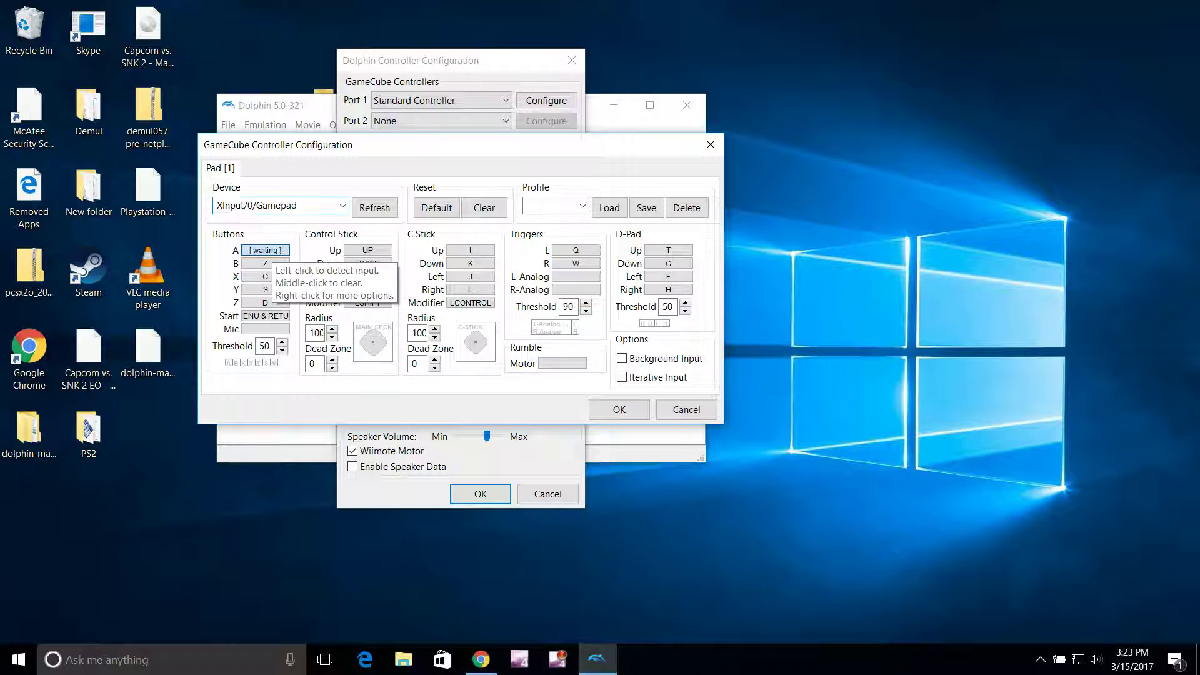
click(265, 263)
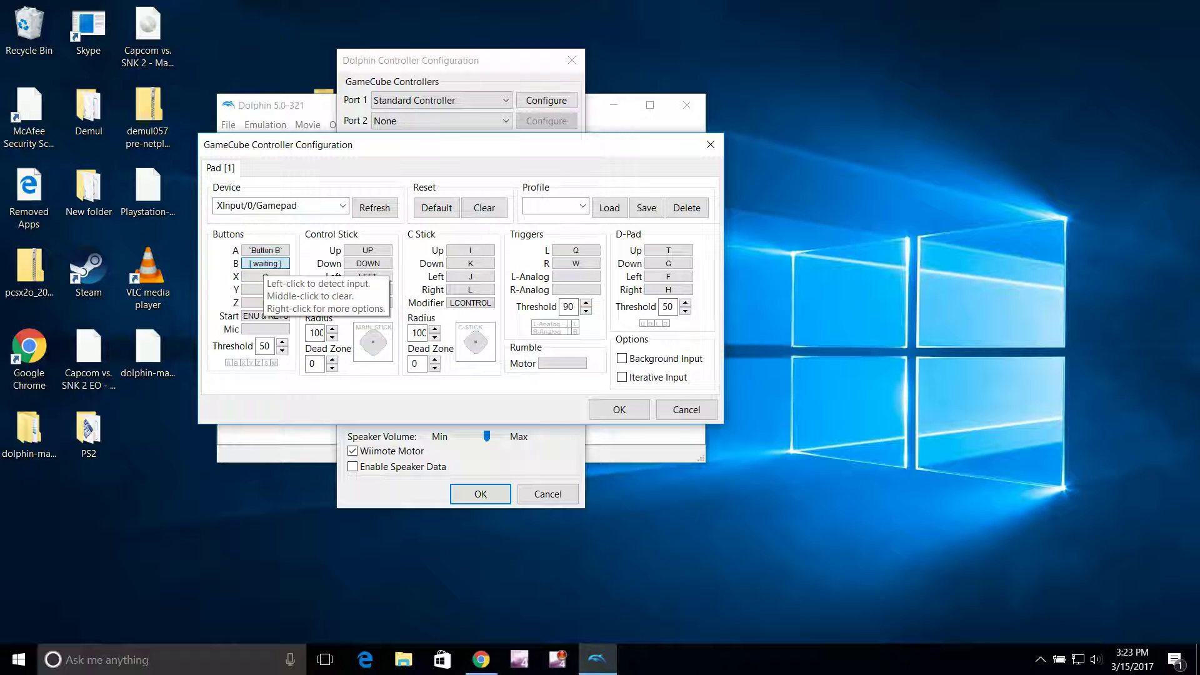
click(265, 277)
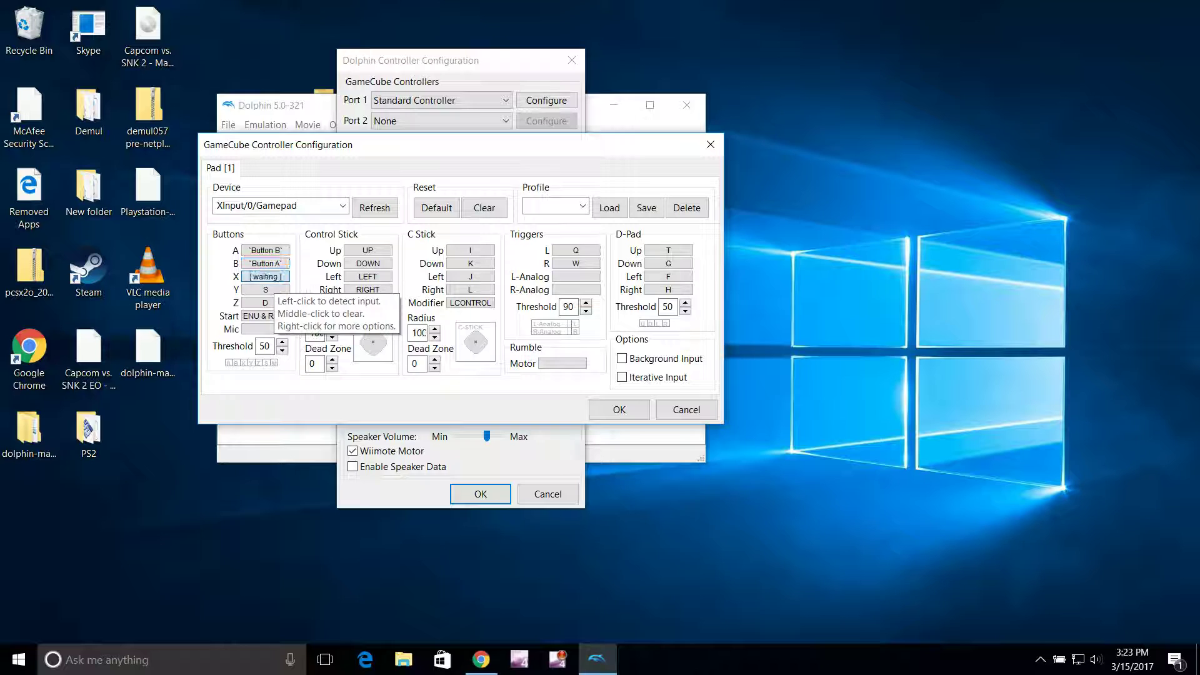
click(265, 290)
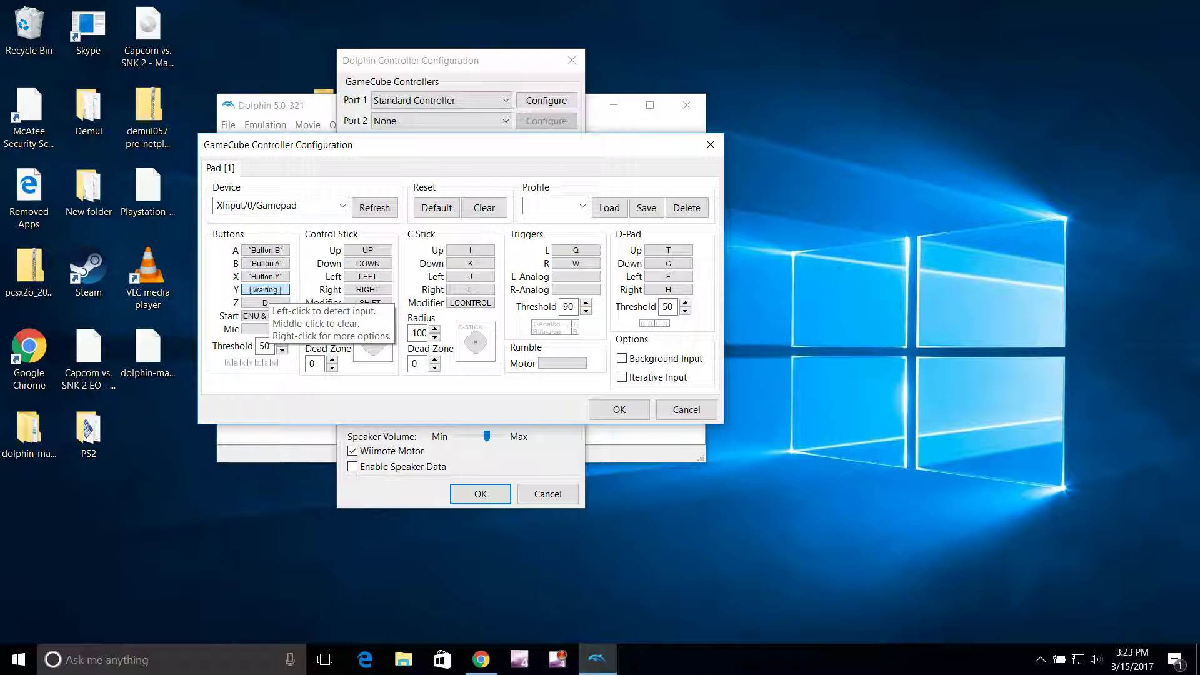
click(265, 303)
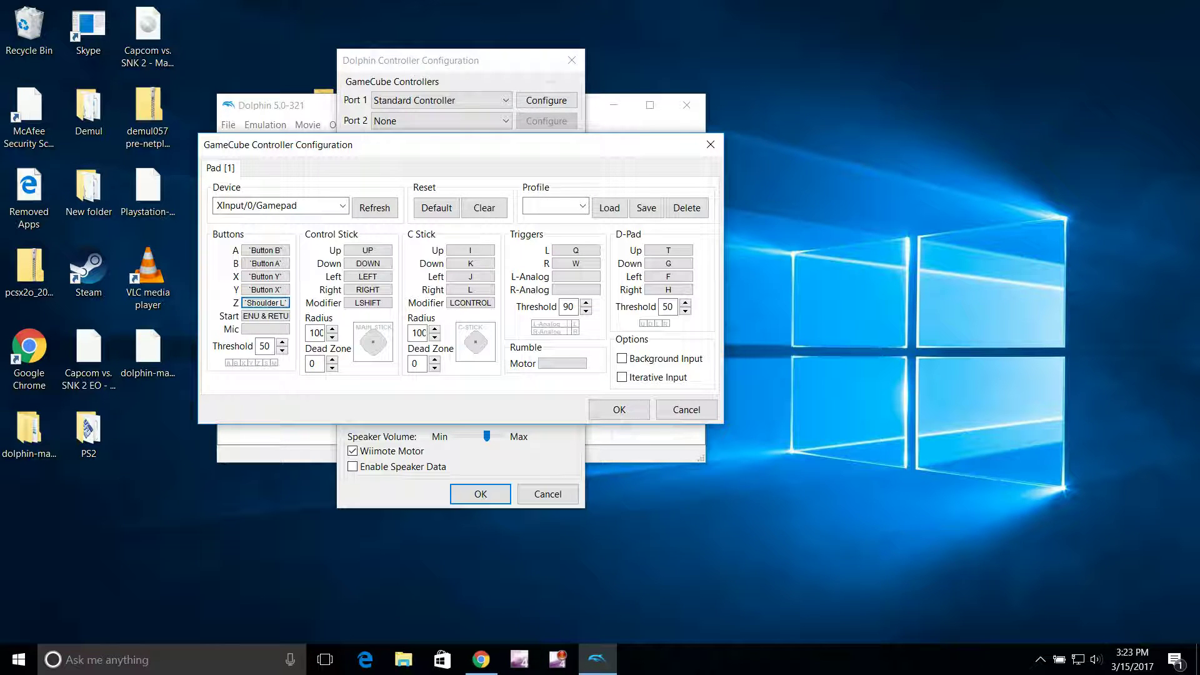
click(265, 316)
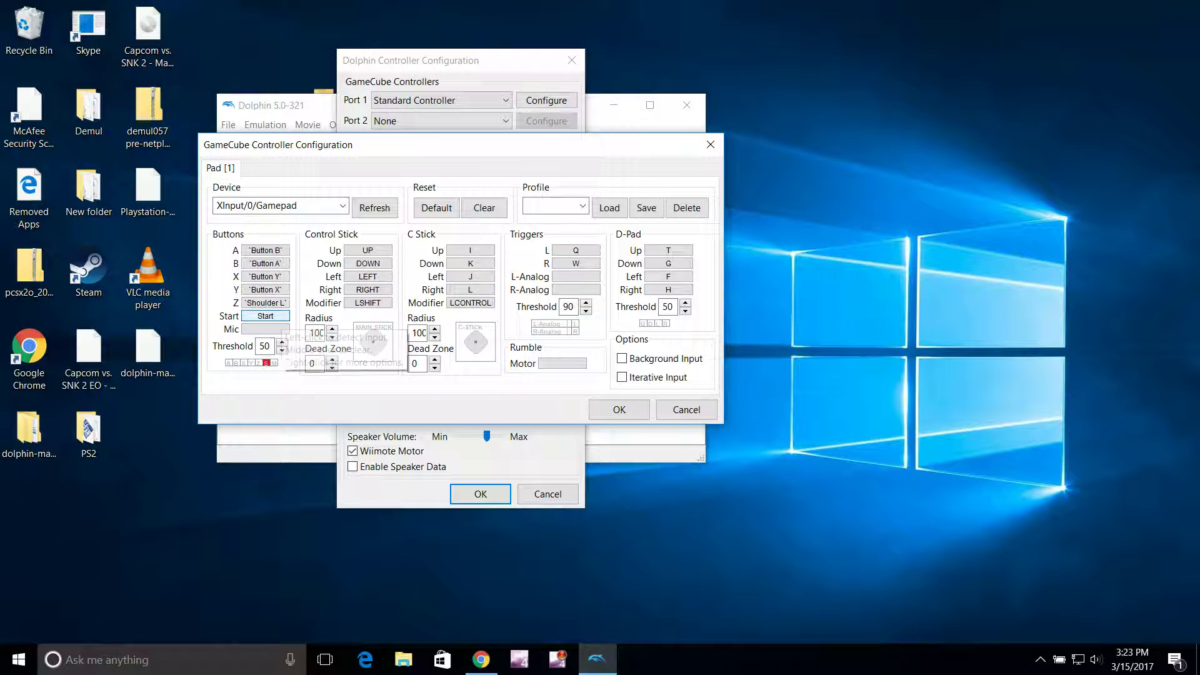
- Map L-Analog to Trigger R, R-Analog to Shoulder R and the control stick's up, down, left, right to Pad N, S, W, E, saving the settings
click(576, 276)
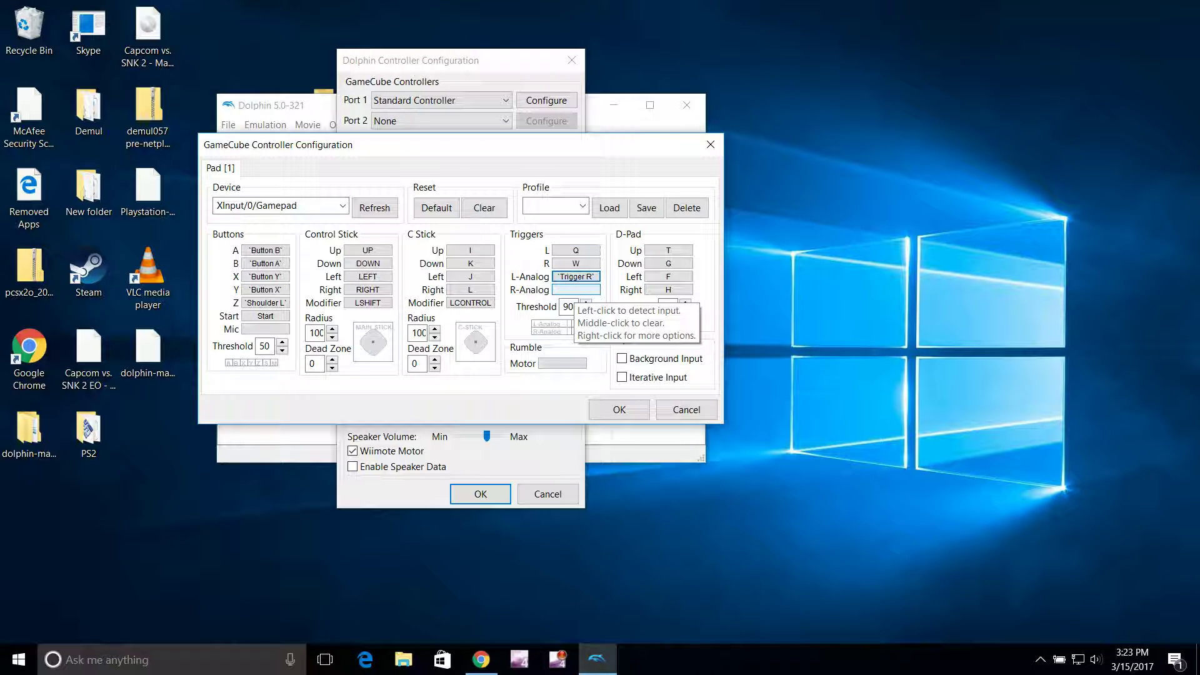
click(576, 290)
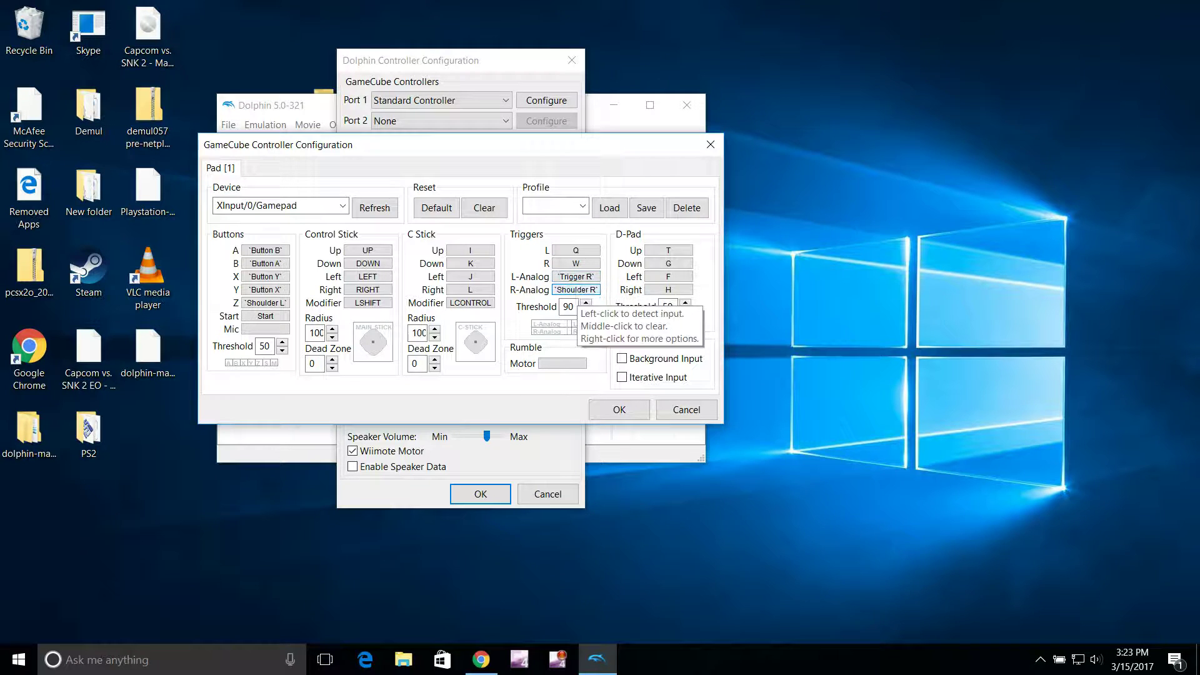
click(368, 250)
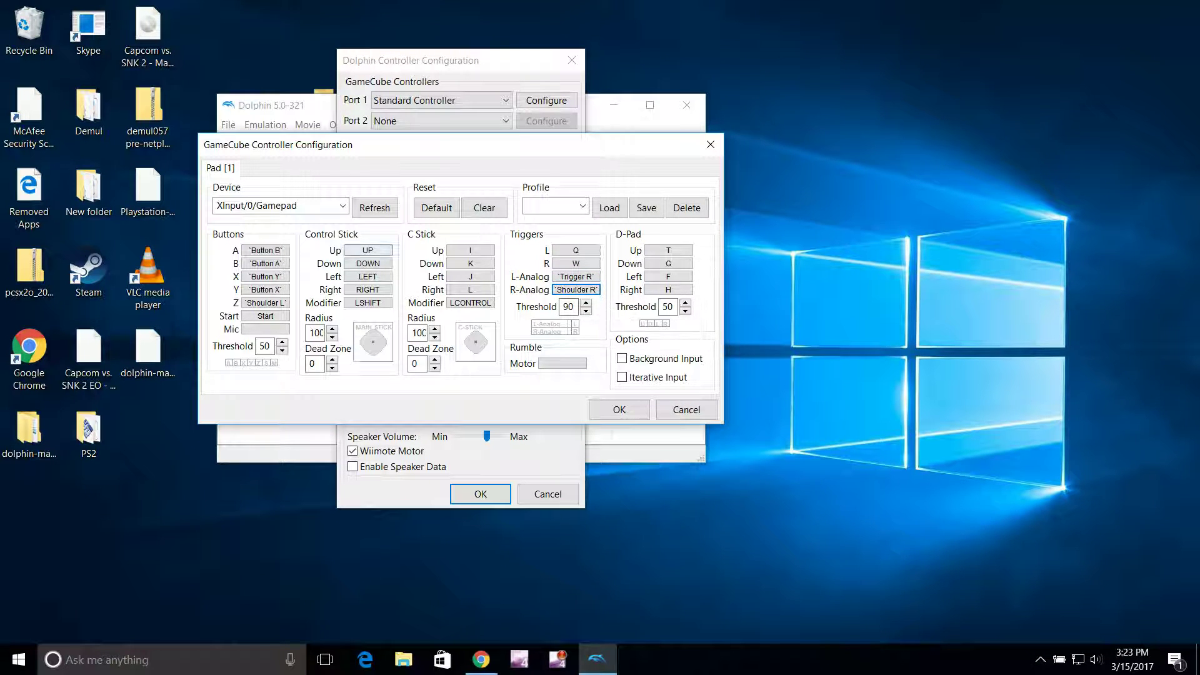
click(367, 263)
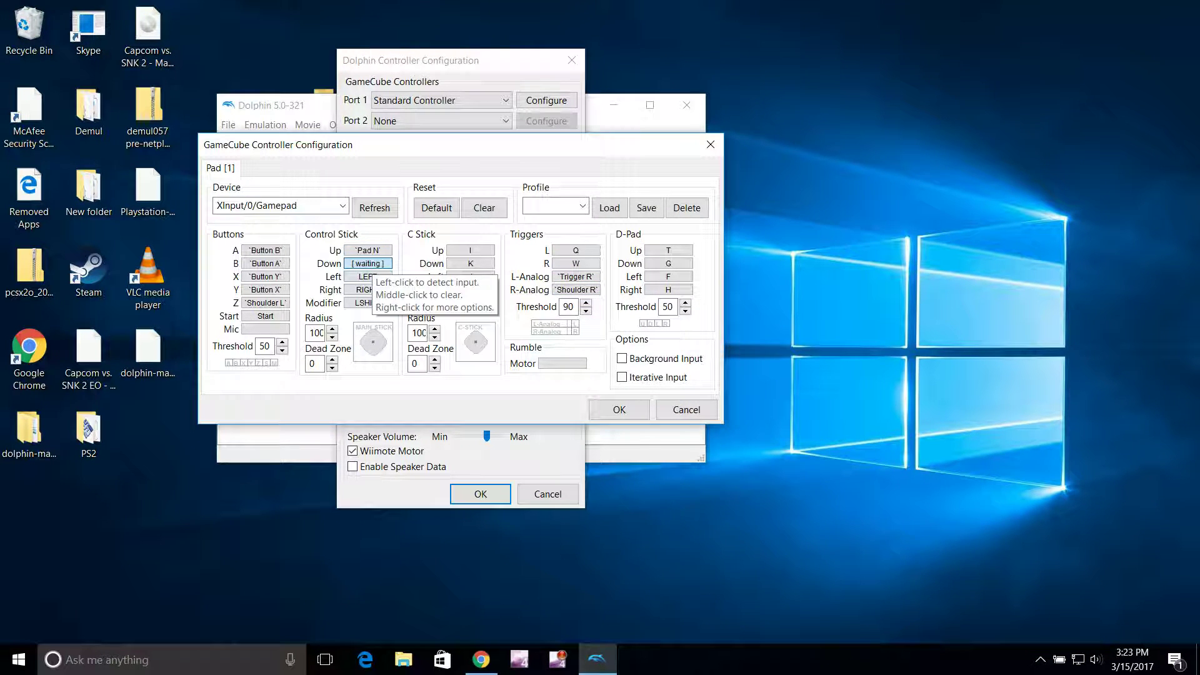
click(368, 276)
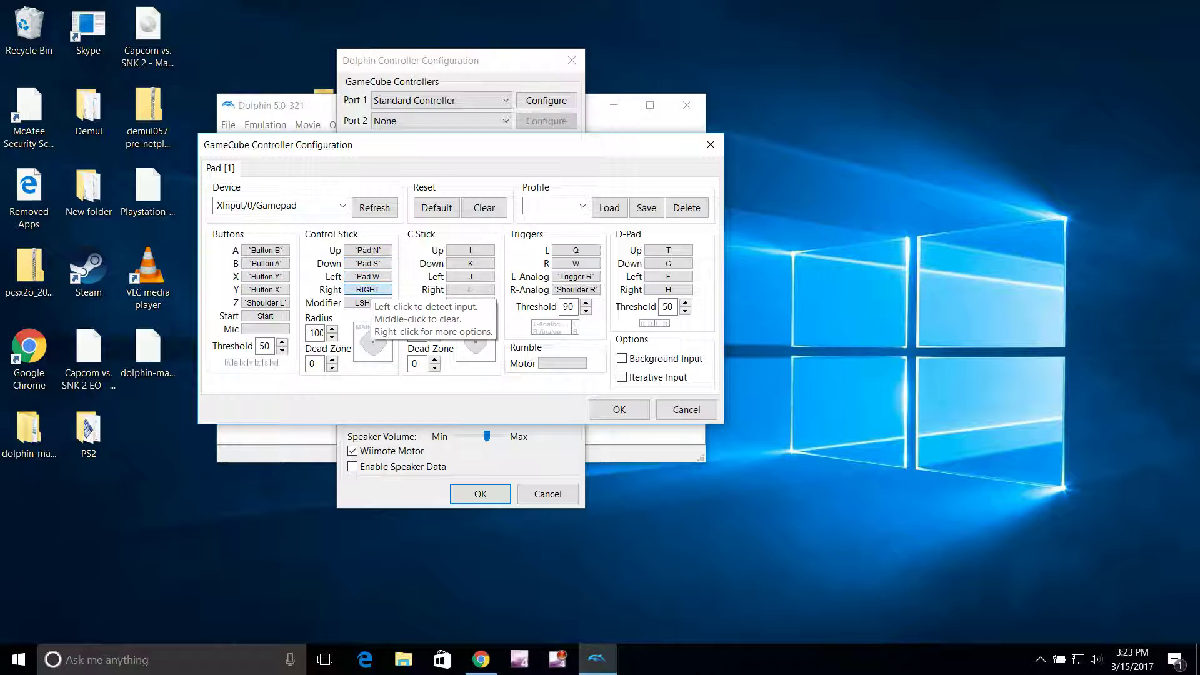
click(368, 289)
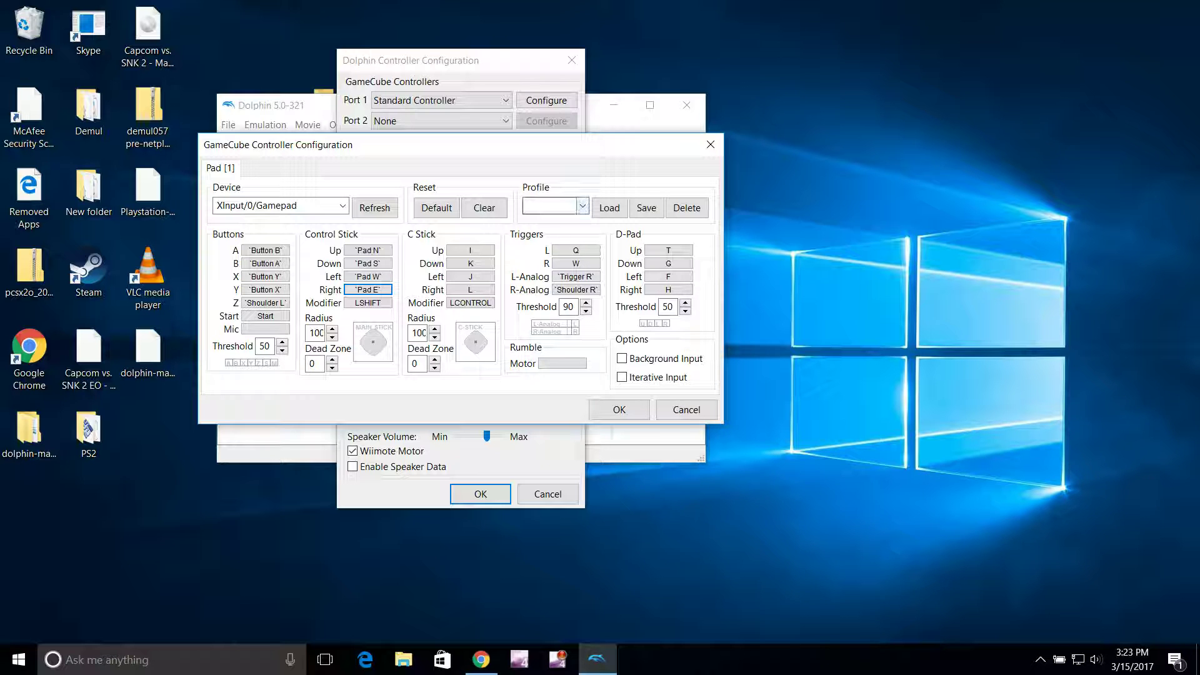
click(583, 205)
click(583, 206)
click(618, 409)
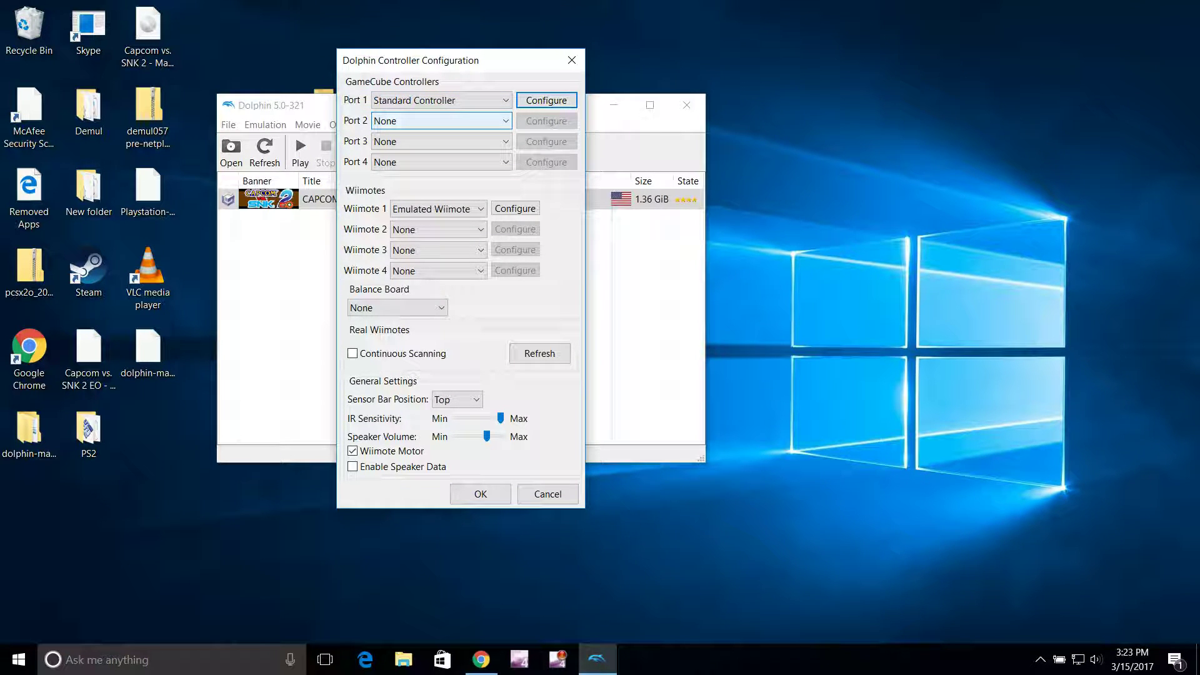
click(441, 121)
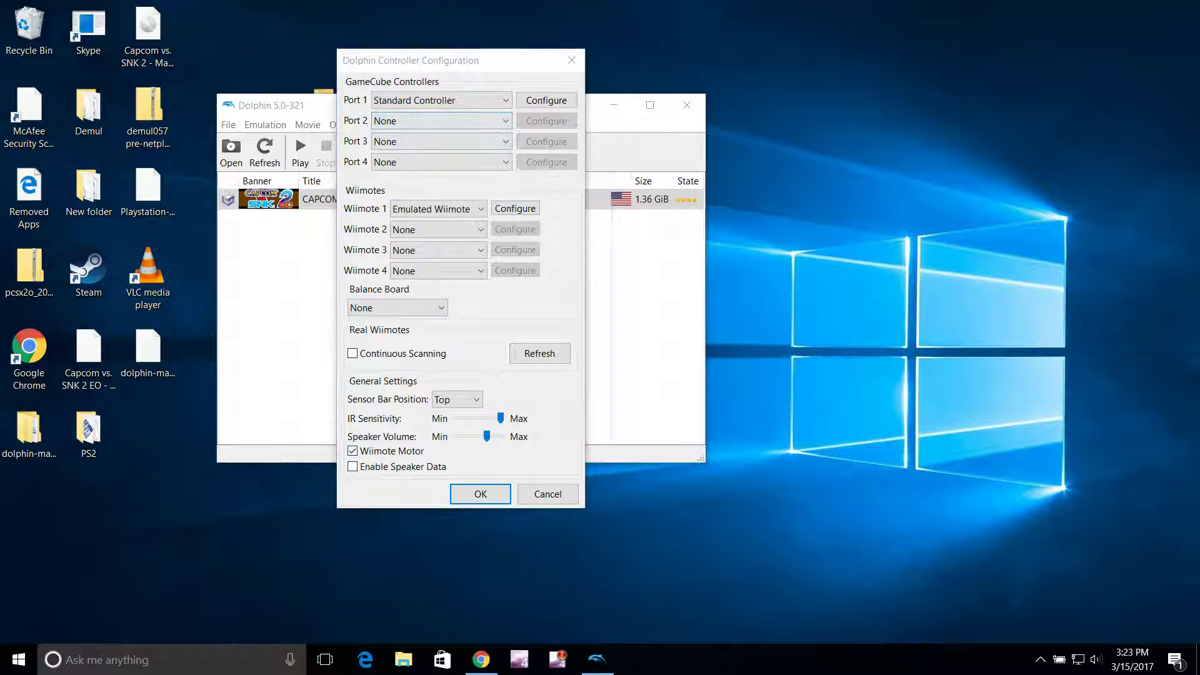
click(480, 493)
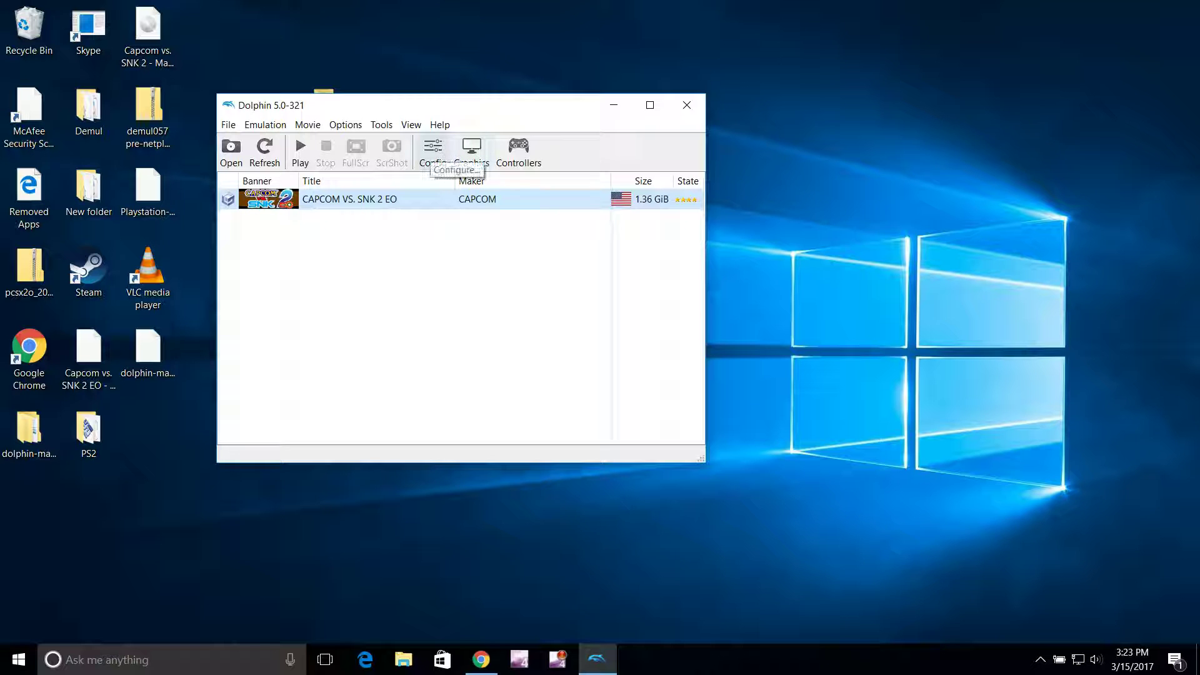
- Set the GameCube Slot A device to <Nothing> in the Dolphin configuration and save the change
click(433, 152)
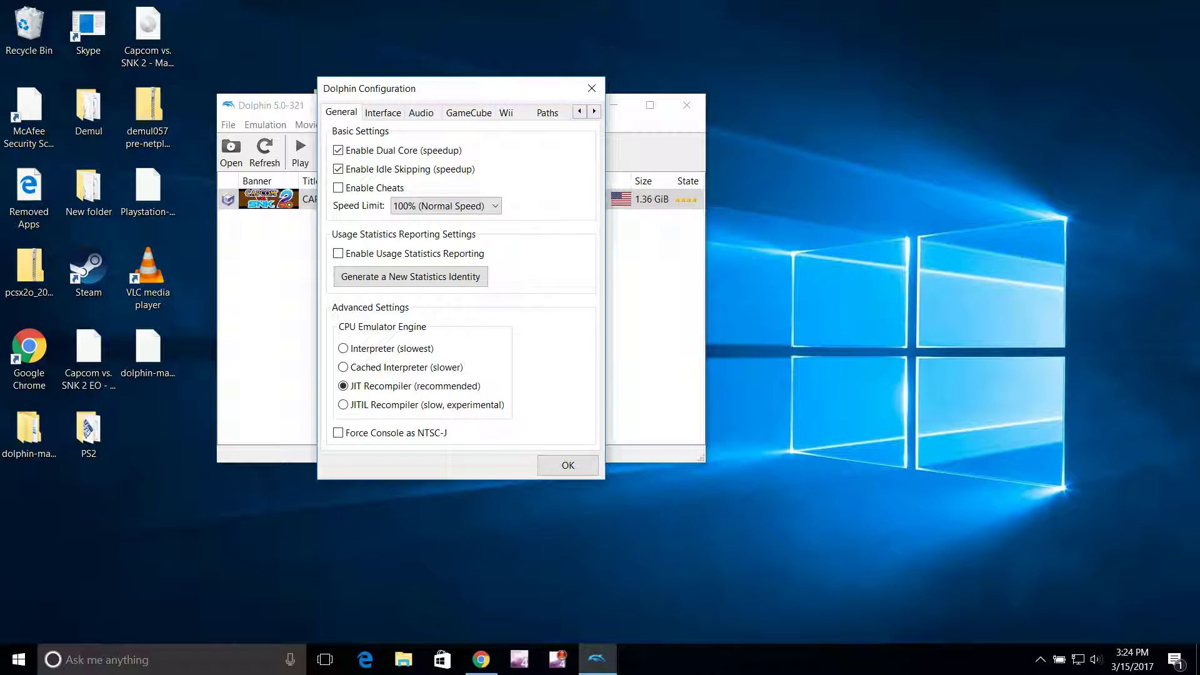
click(468, 113)
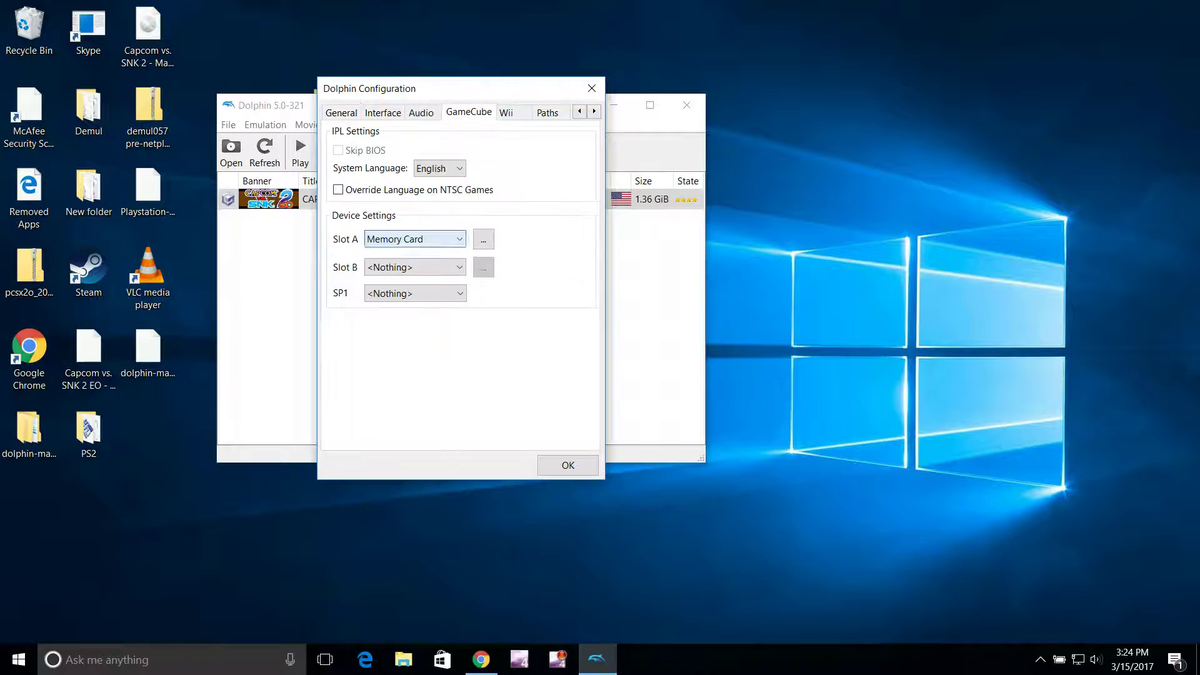
click(414, 239)
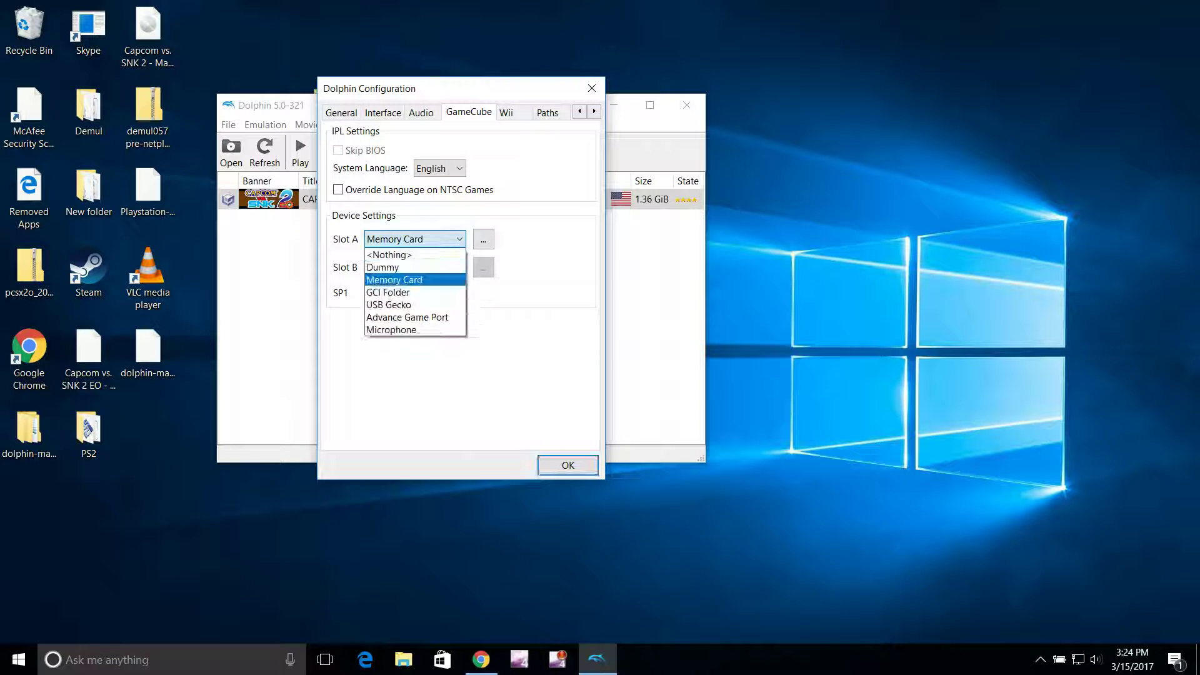
click(389, 254)
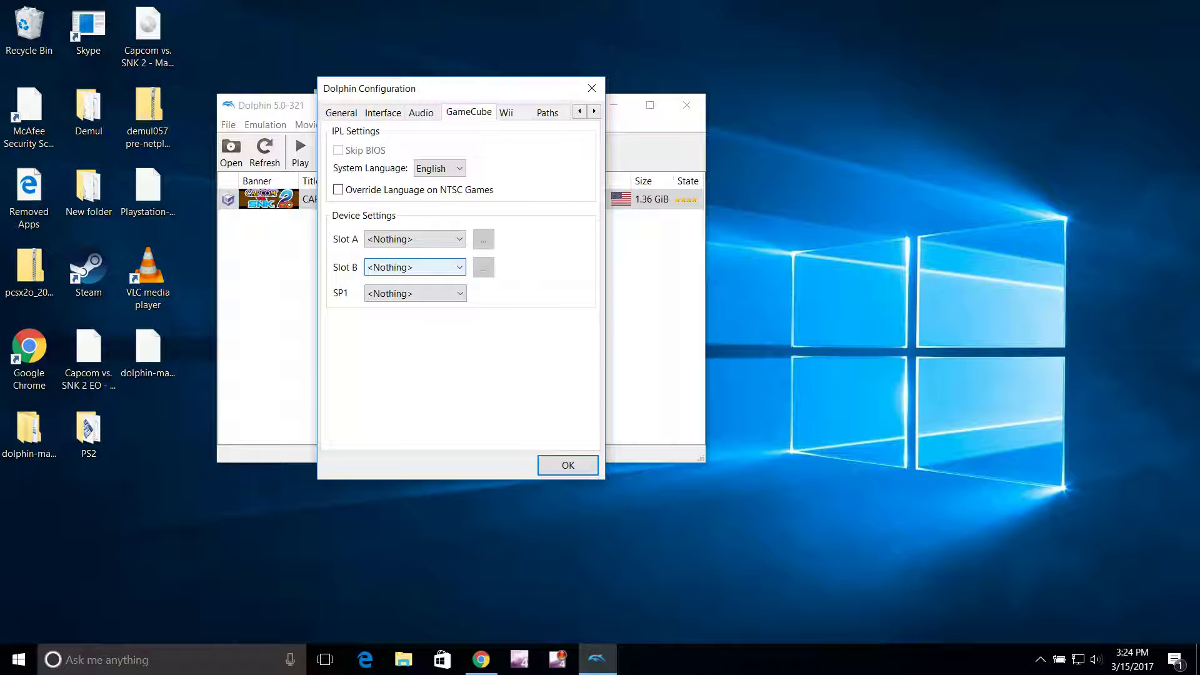
click(567, 465)
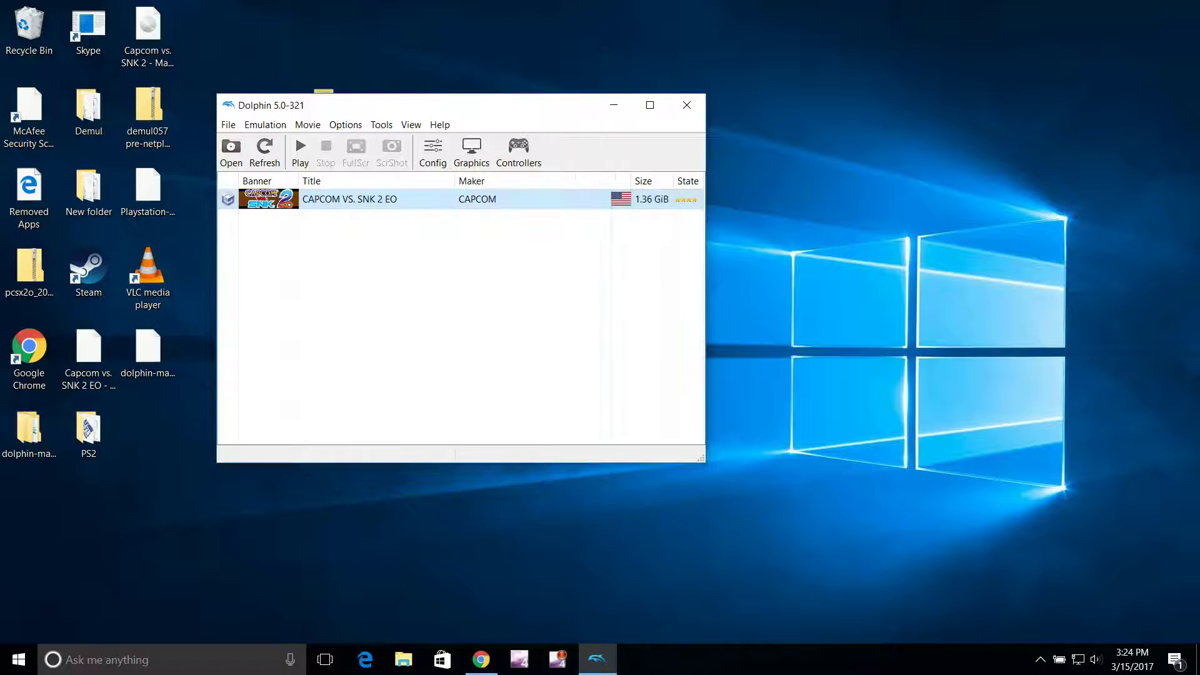
- Review the emulator's interface, audio and paths settings in the Dolphin configuration and close it
click(433, 152)
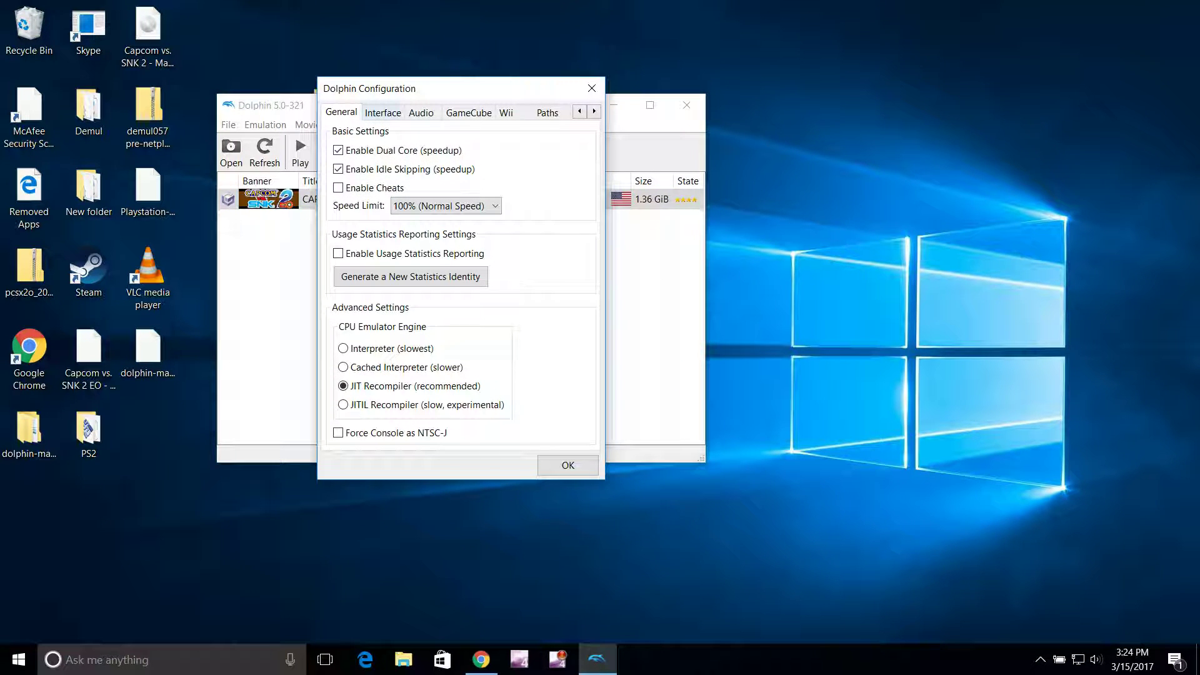
click(383, 113)
key(ctrl+shift+Tab)
key(ctrl+Tab)
key(ctrl+Tab)
key(ctrl+Tab)
key(ctrl+Tab)
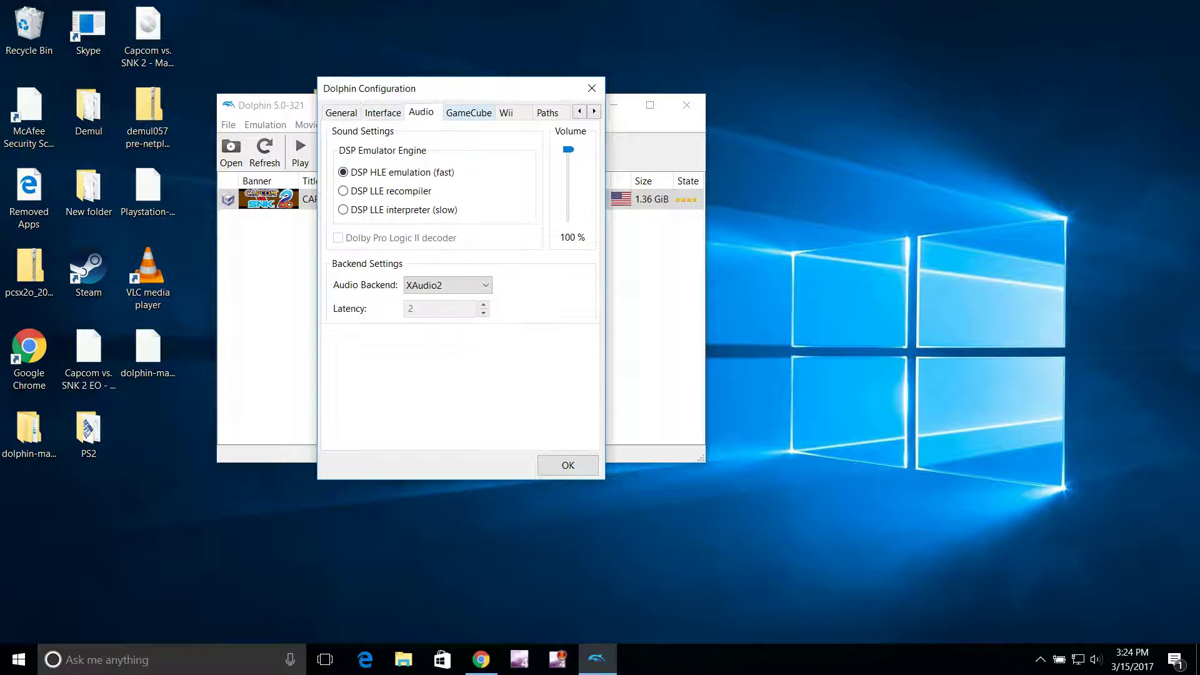
key(ctrl+Tab)
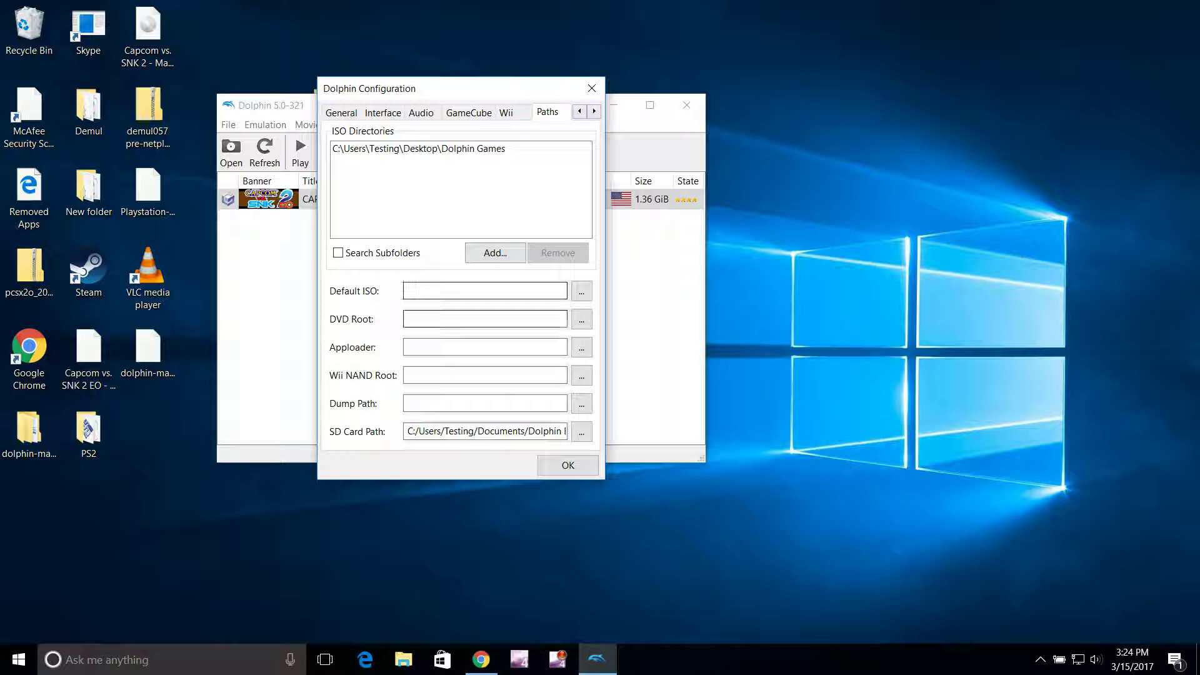
click(568, 465)
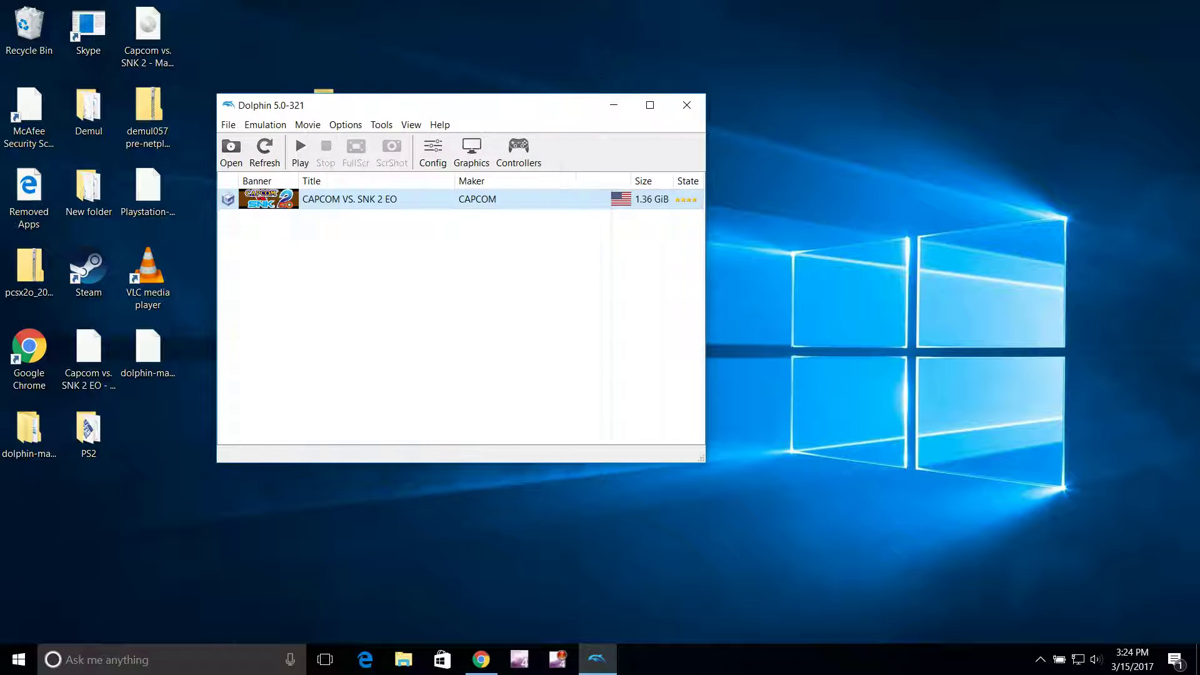
- Review the graphics configuration's general, enhancements, hacks and advanced options and close it
click(471, 152)
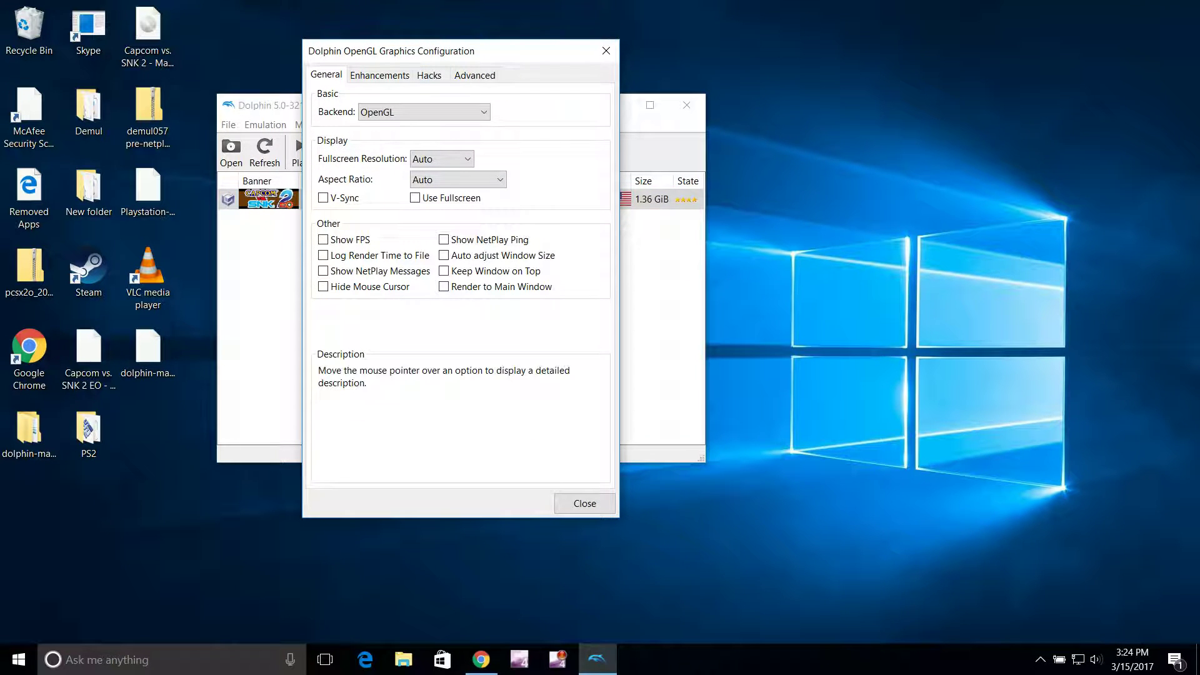
click(379, 75)
click(428, 75)
click(473, 75)
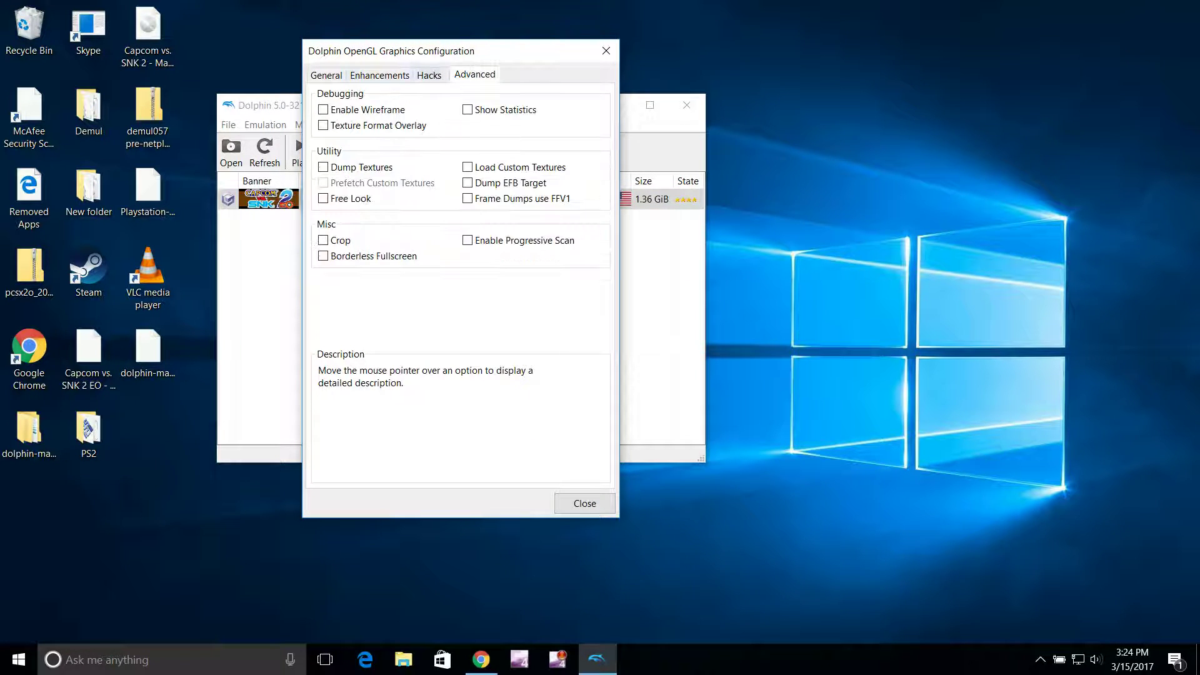
click(584, 503)
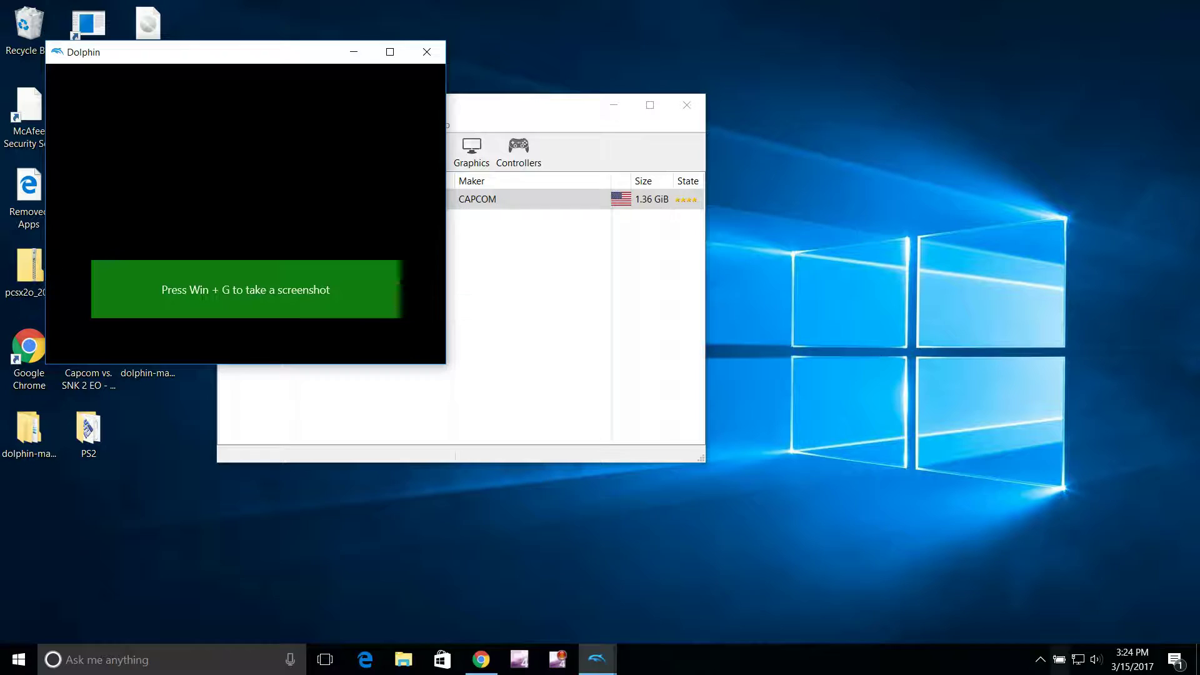
- Open the Windows Volume Mixer and continue past the game's memory card notice without saving
right_click(1095, 660)
click(1063, 581)
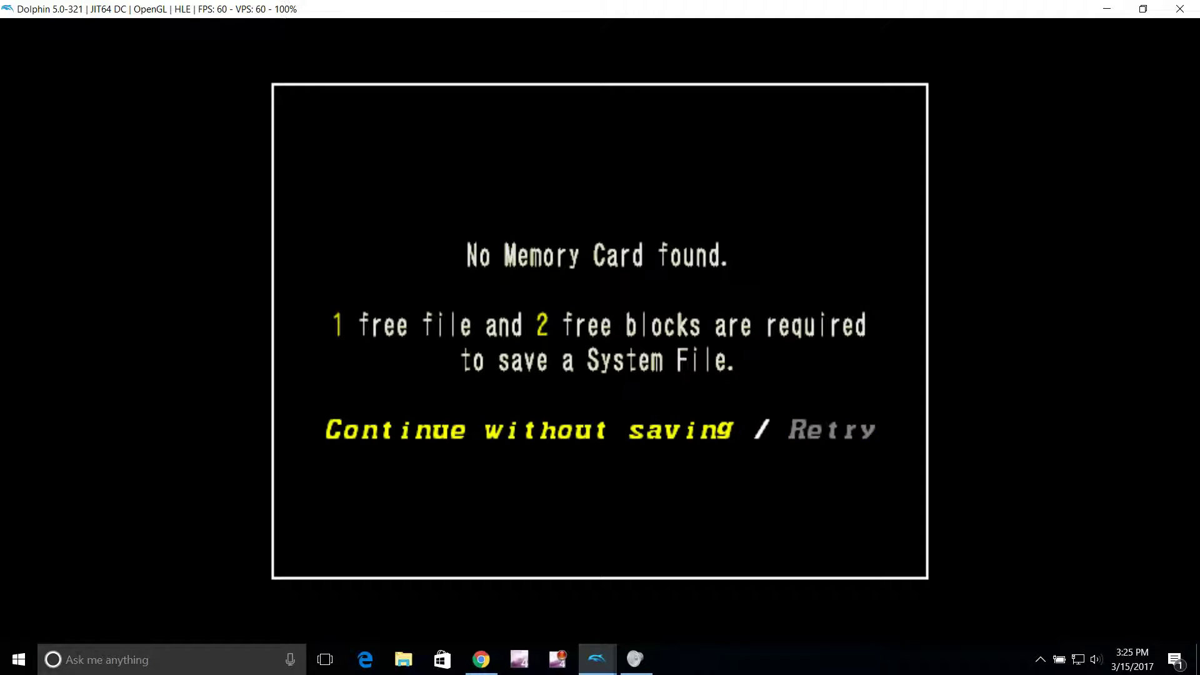
key(x)
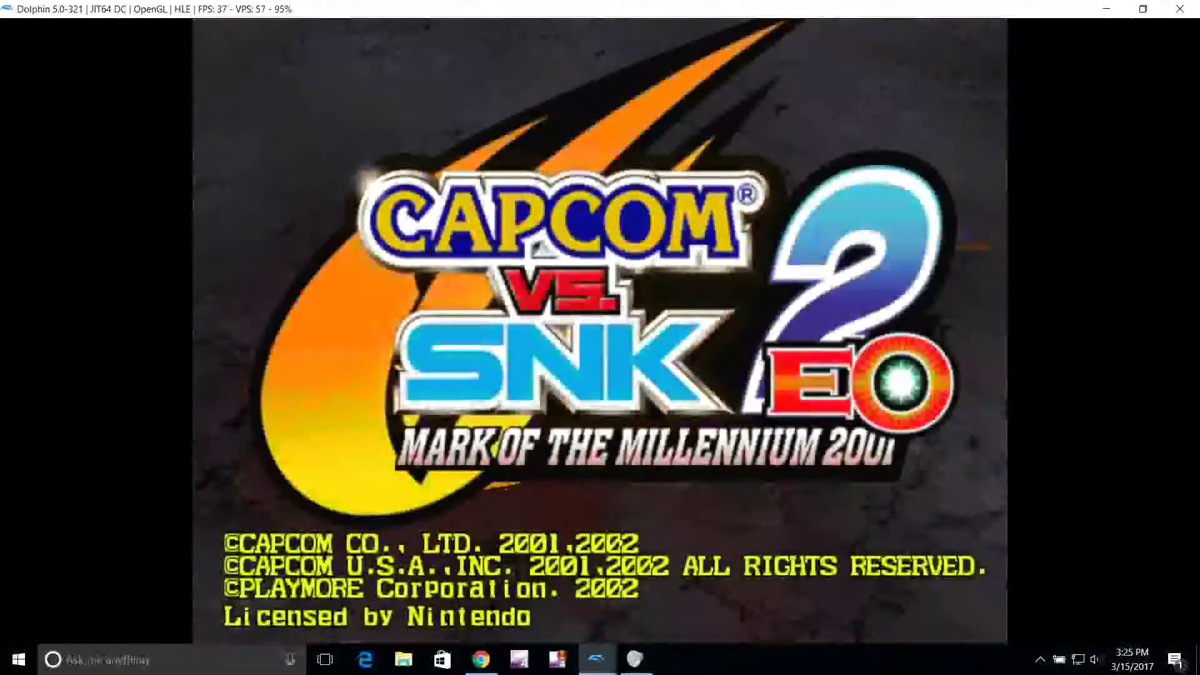
- Enter Training Mode from the game's mode selection and choose P-Groove for player 1
key(Right)
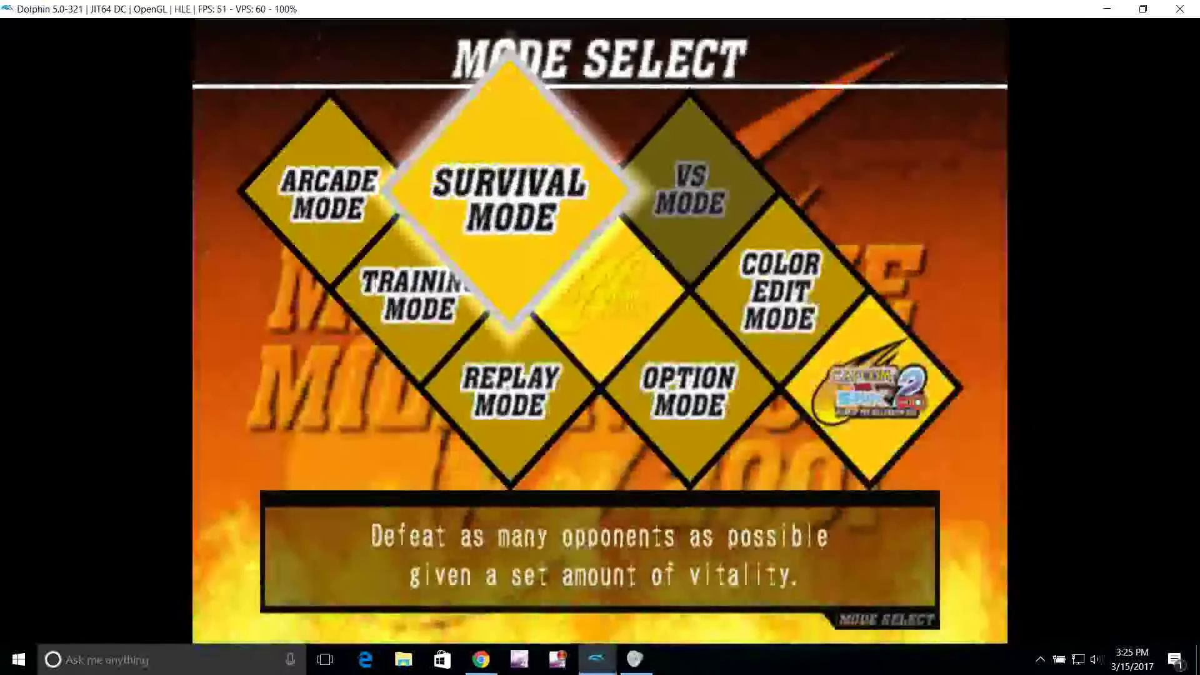
key(Left)
key(Right)
key(Left)
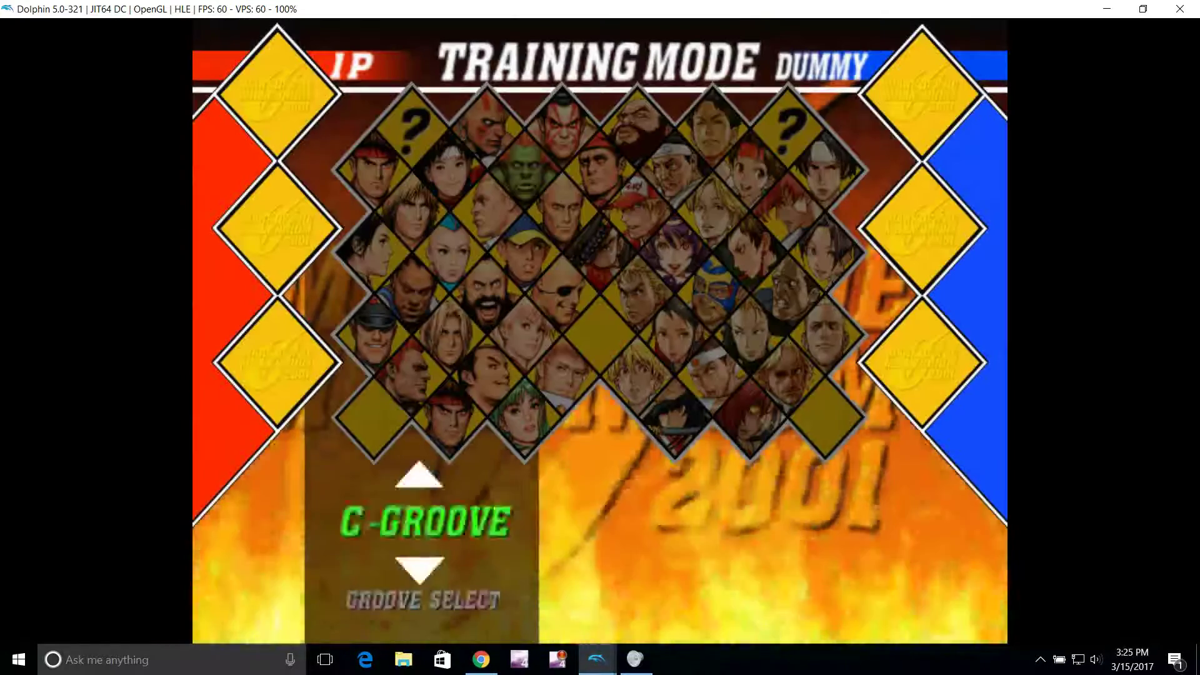
key(Up)
key(Up)
key(Up)
key(Up)
key(x)
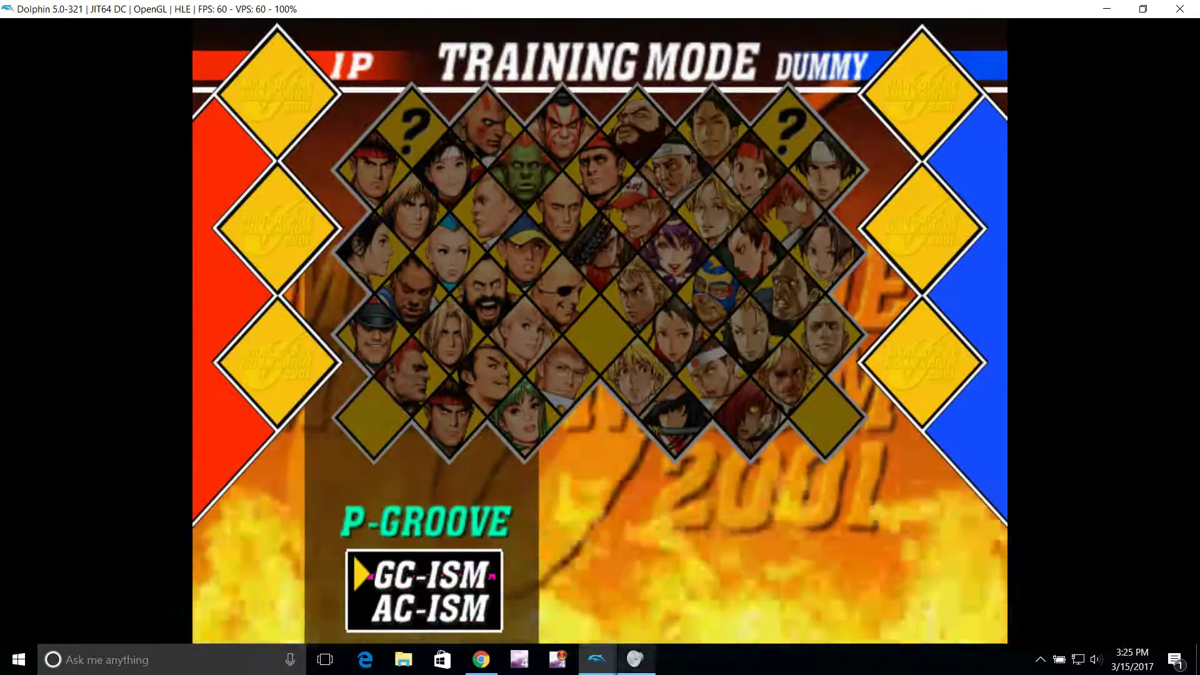
- Lower Dolphin's volume to 1 in the Volume Mixer and return to the game
click(635, 659)
drag(1140, 566, 1140, 571)
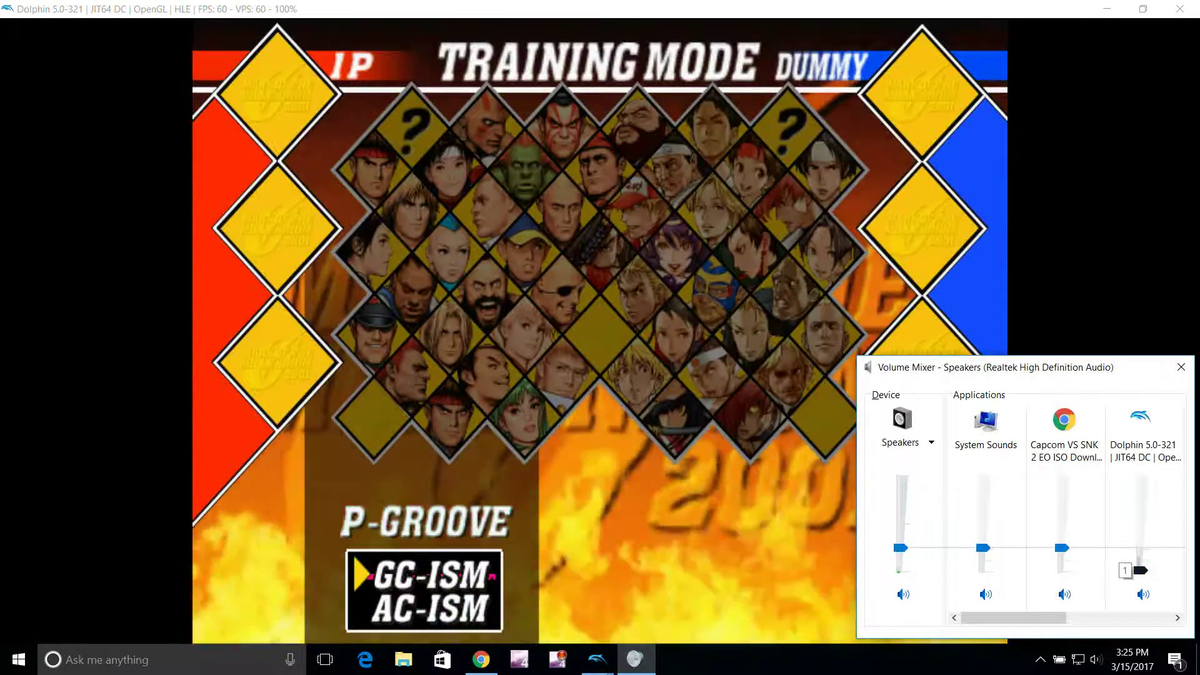
key(alt+Tab)
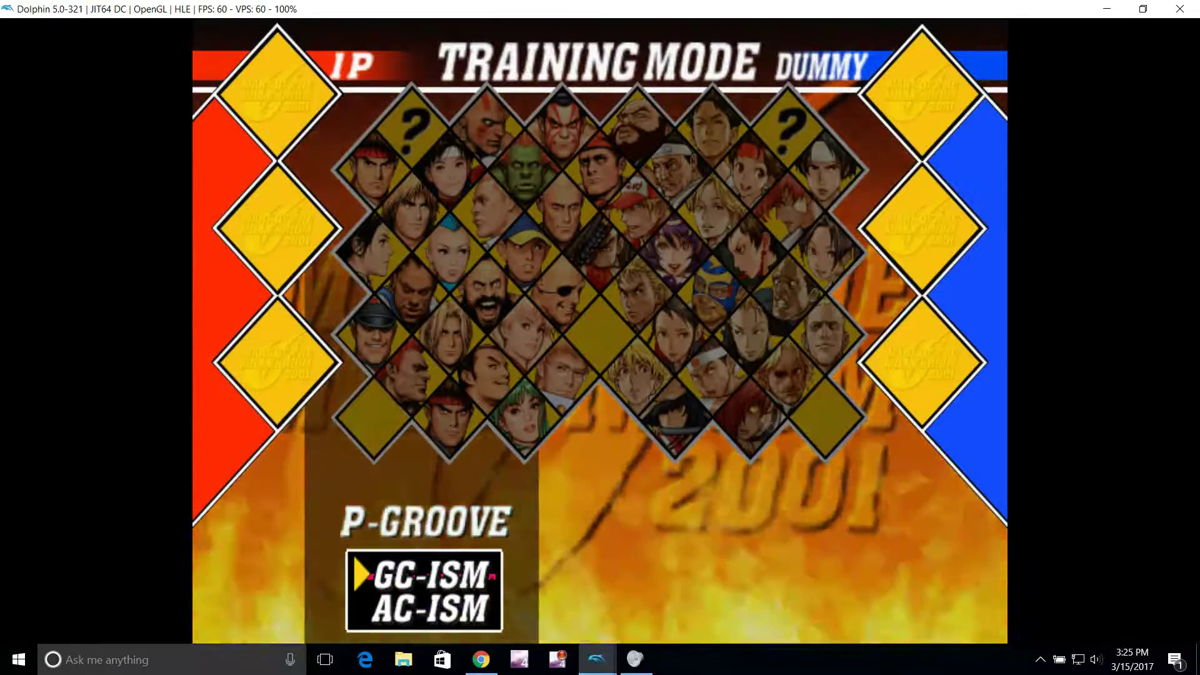
- Choose AC-ISM as the control type for P-Groove
key(Down)
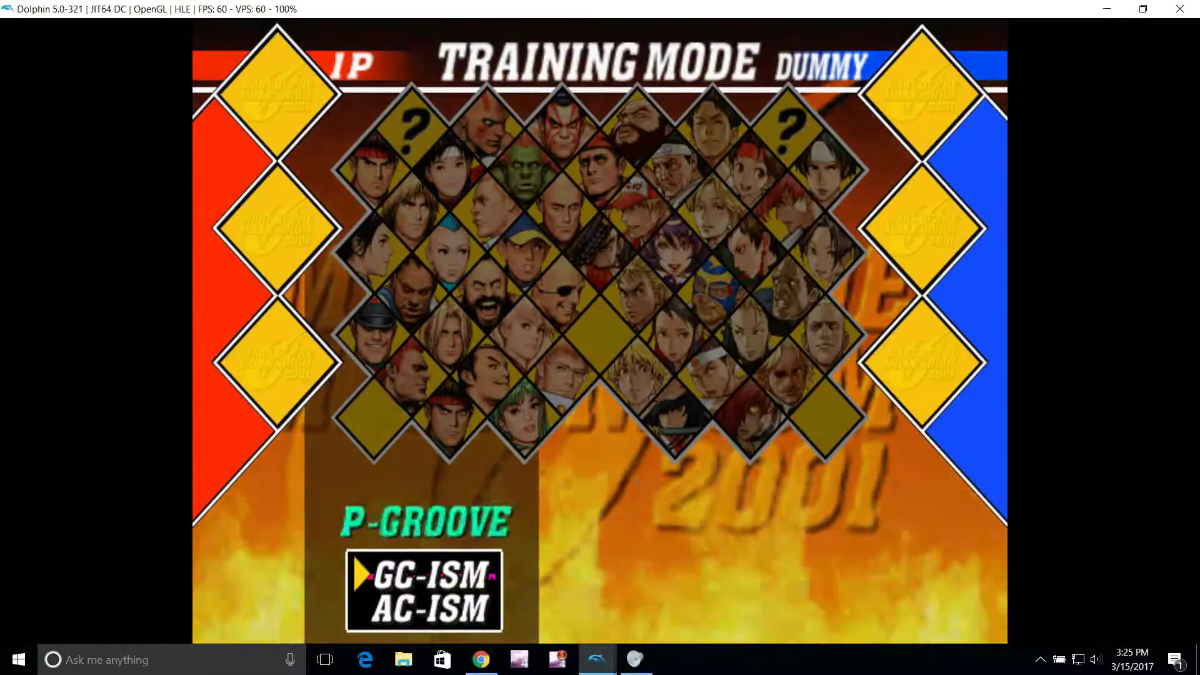
key(Down)
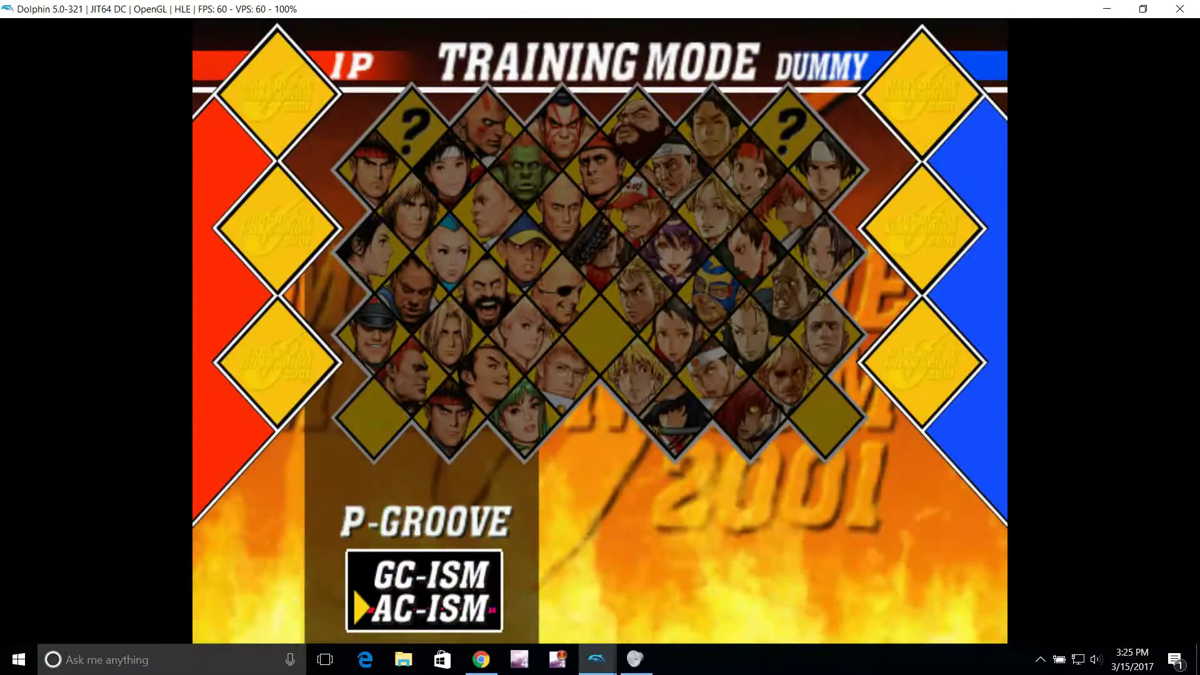
key(x)
- Select Ryo as player 1's character and accept ratio R2
key(Right)
key(Right)
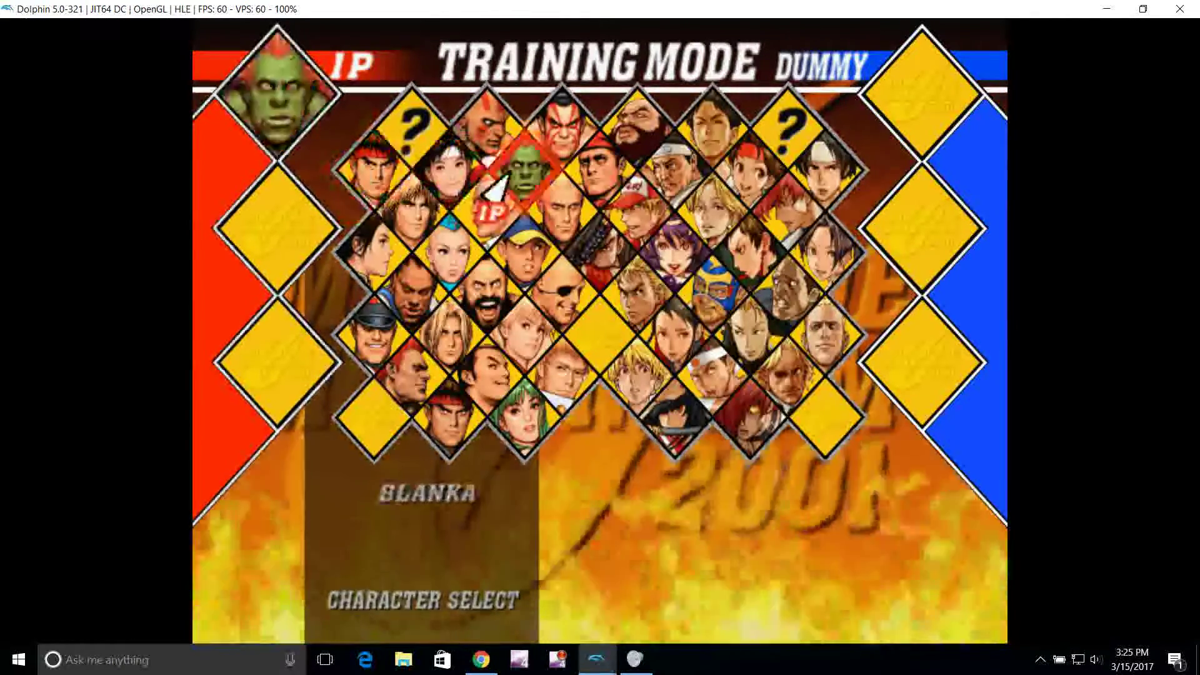
key(Down)
key(Right)
key(Right)
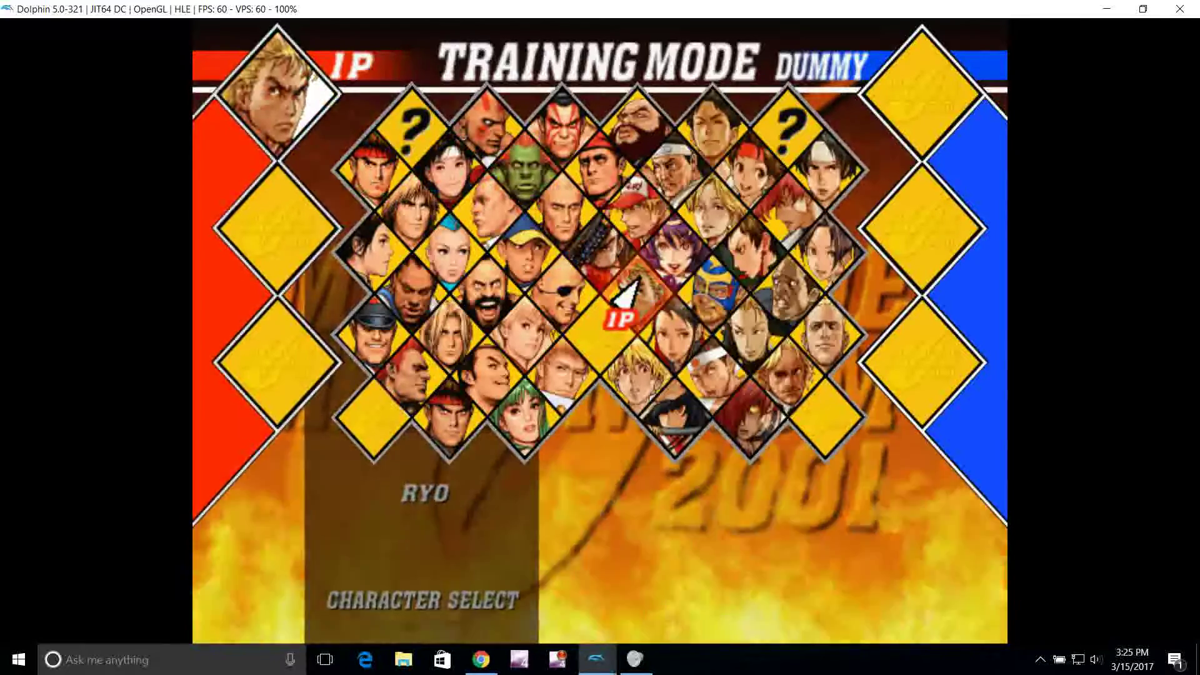
key(Right)
key(Left)
key(x)
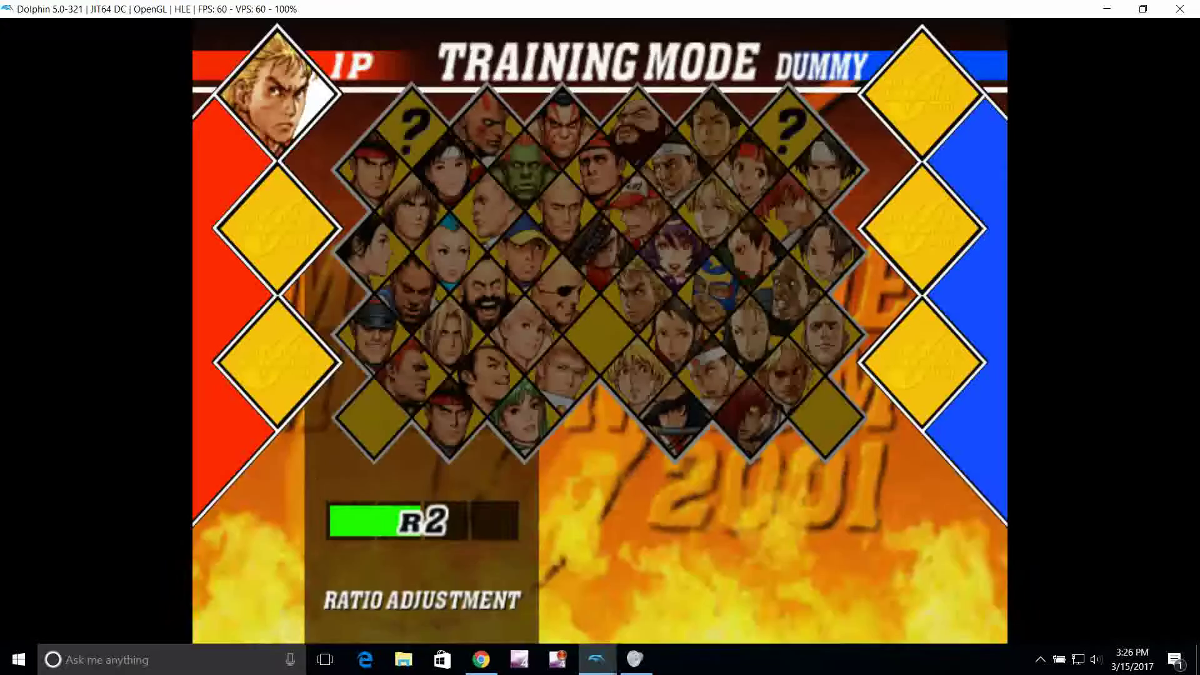
key(x)
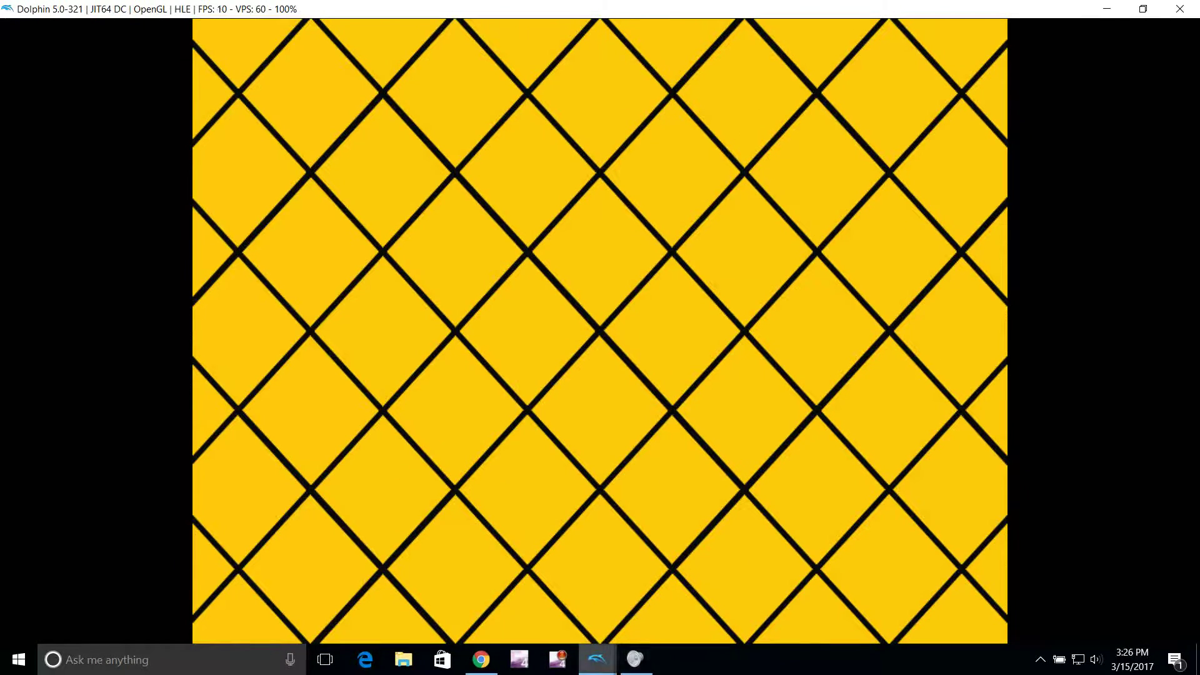
- Open the Port 1 controller configuration while the game runs and clear the L-Analog and R-Analog mappings
mouse_move(597, 659)
click(513, 582)
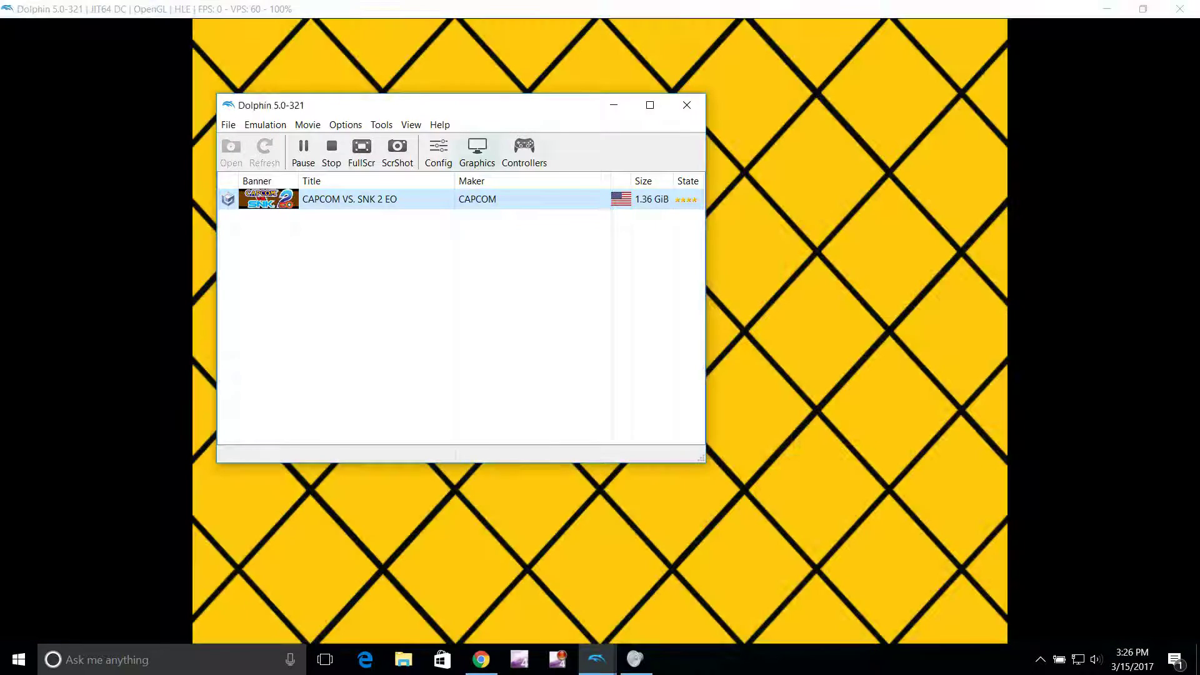
click(524, 152)
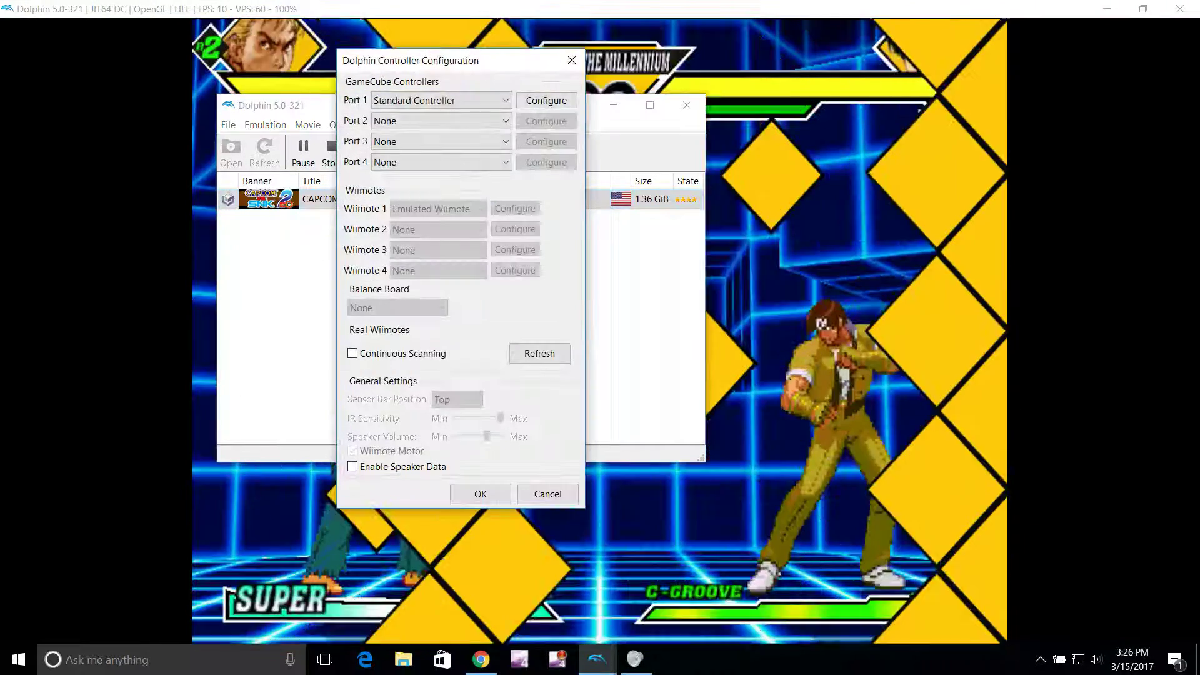
click(546, 100)
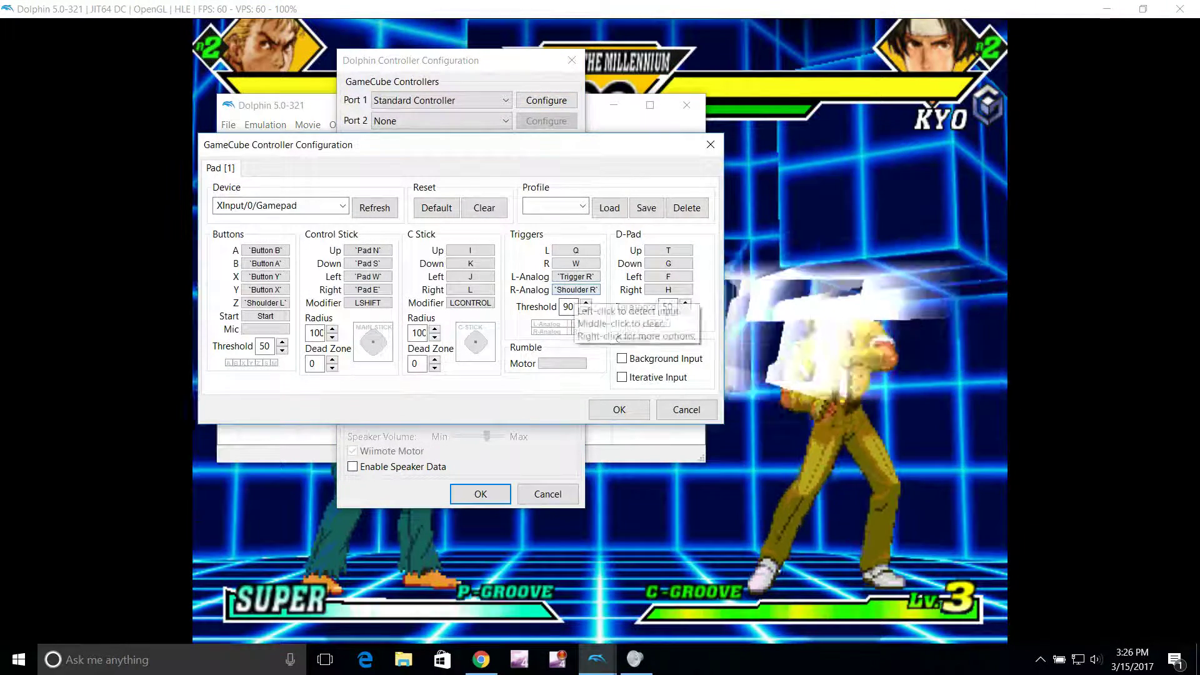
click(576, 276)
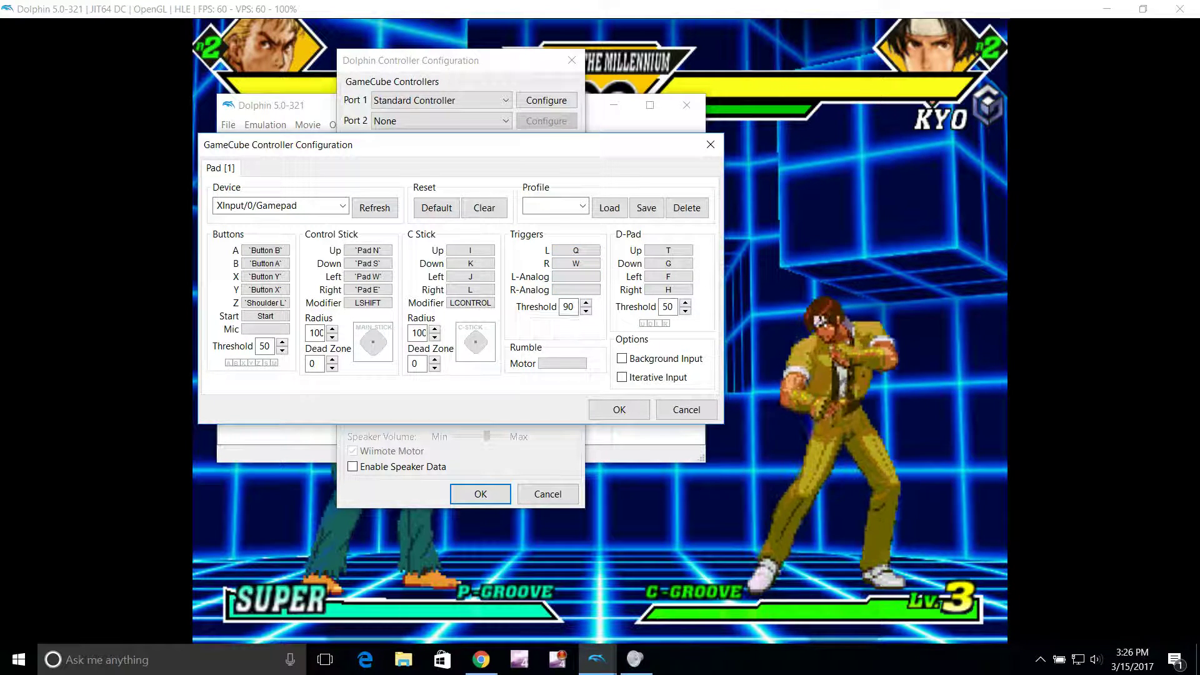
- Map trigger L to Trigger R and trigger R to Shoulder R, and save the controller settings
click(576, 250)
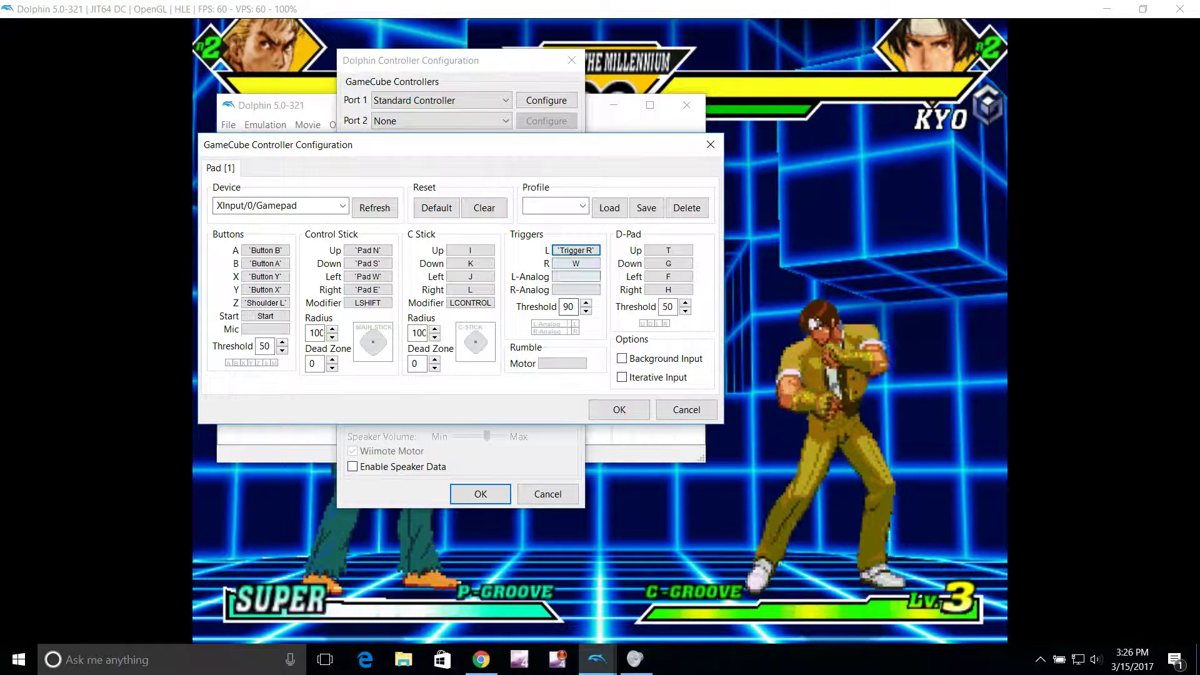
click(576, 263)
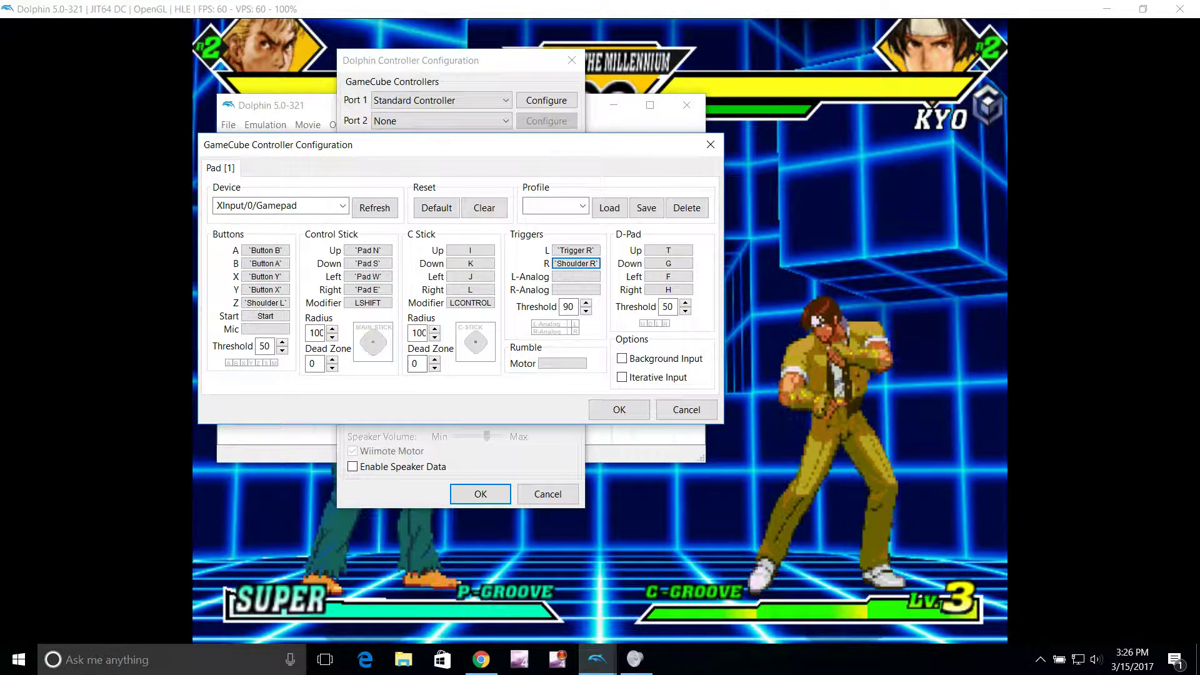
click(618, 410)
click(479, 494)
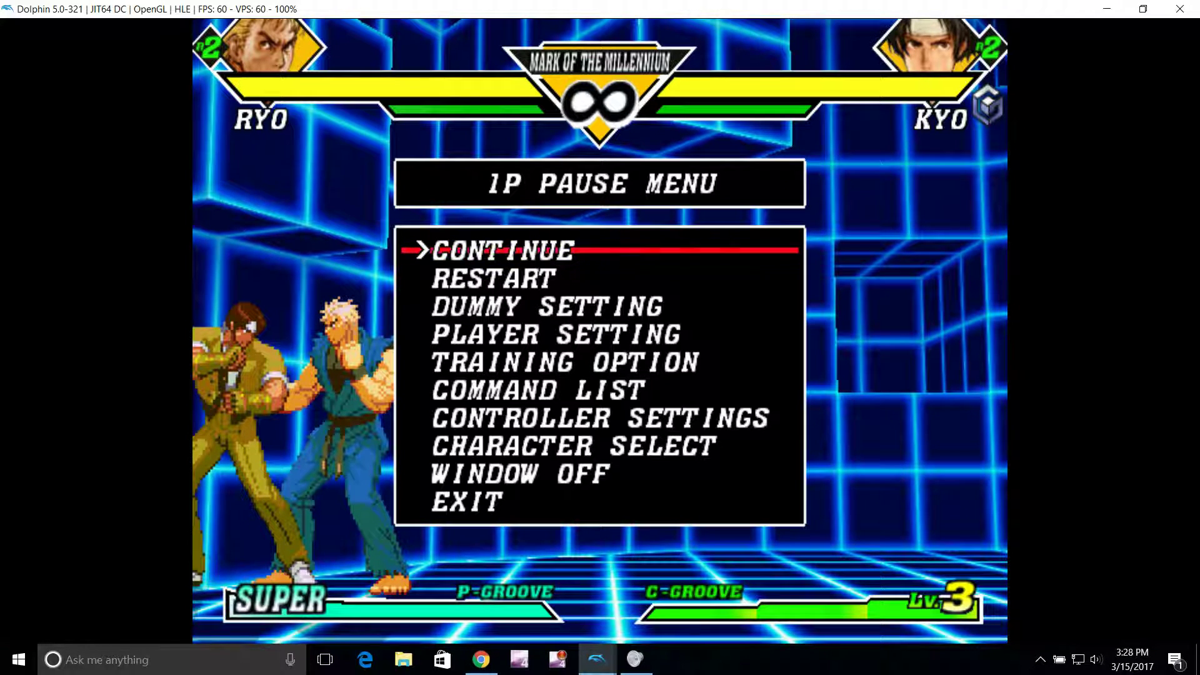
- Go through the 1P Pause Menu down to Exit and stop the current emulation
key(Down)
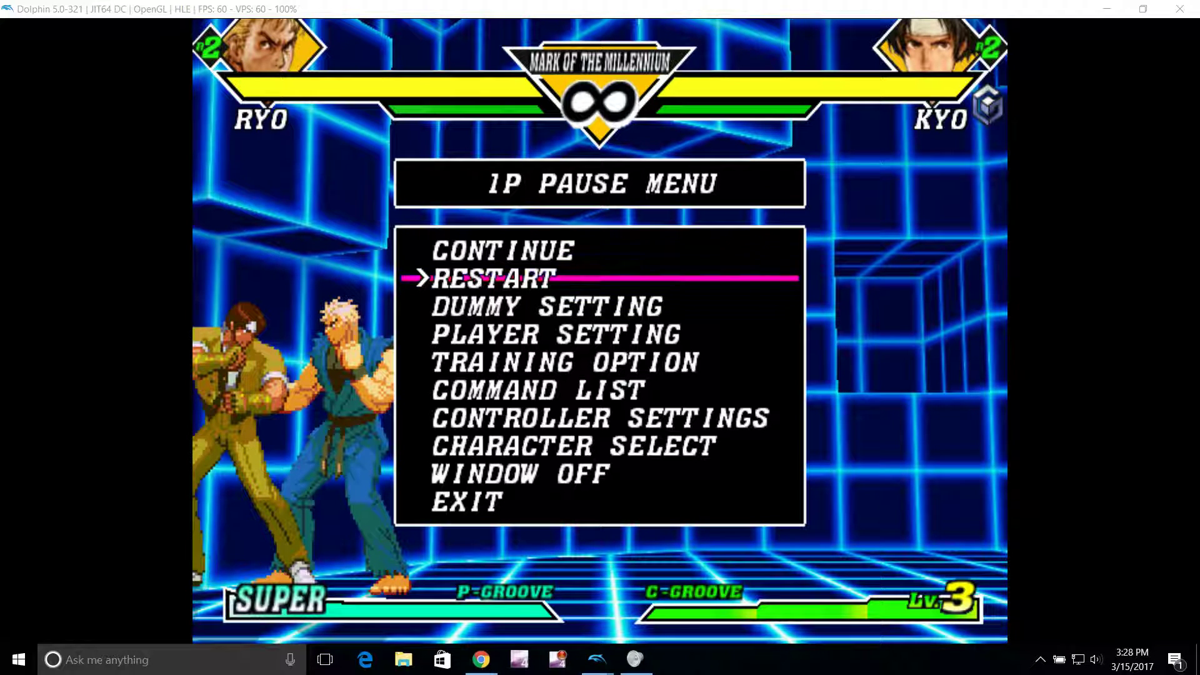
key(Down)
key(Down)
key(Down)
key(Down)
key(Down)
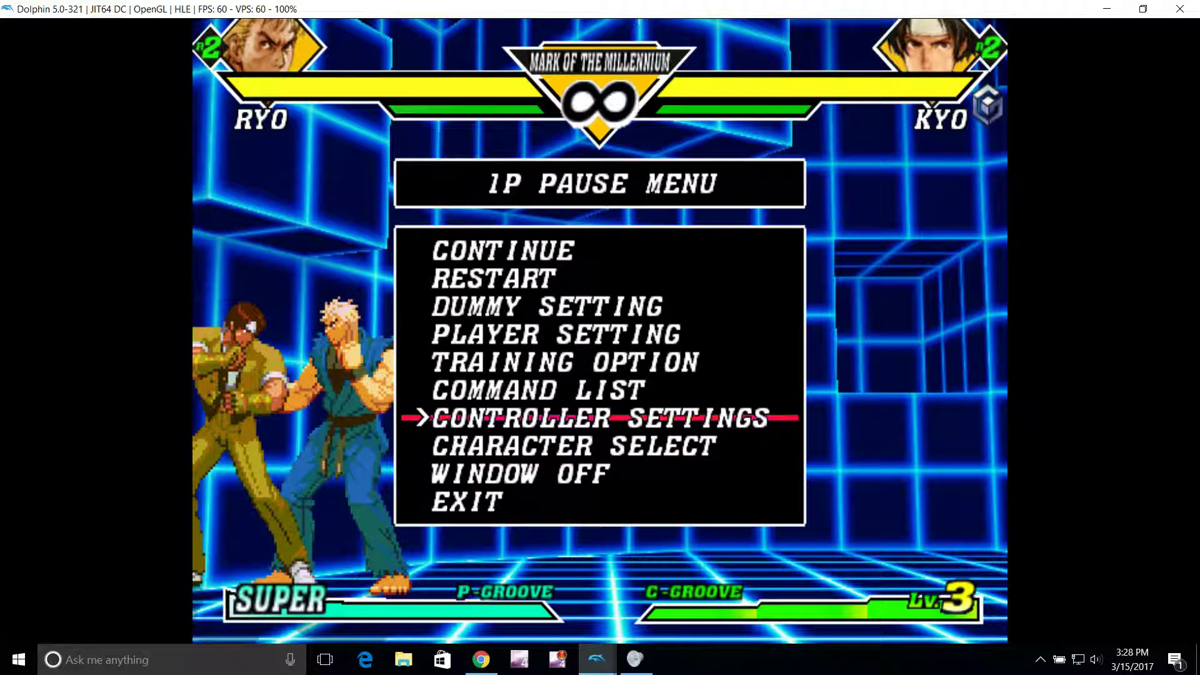
key(Down)
key(Down)
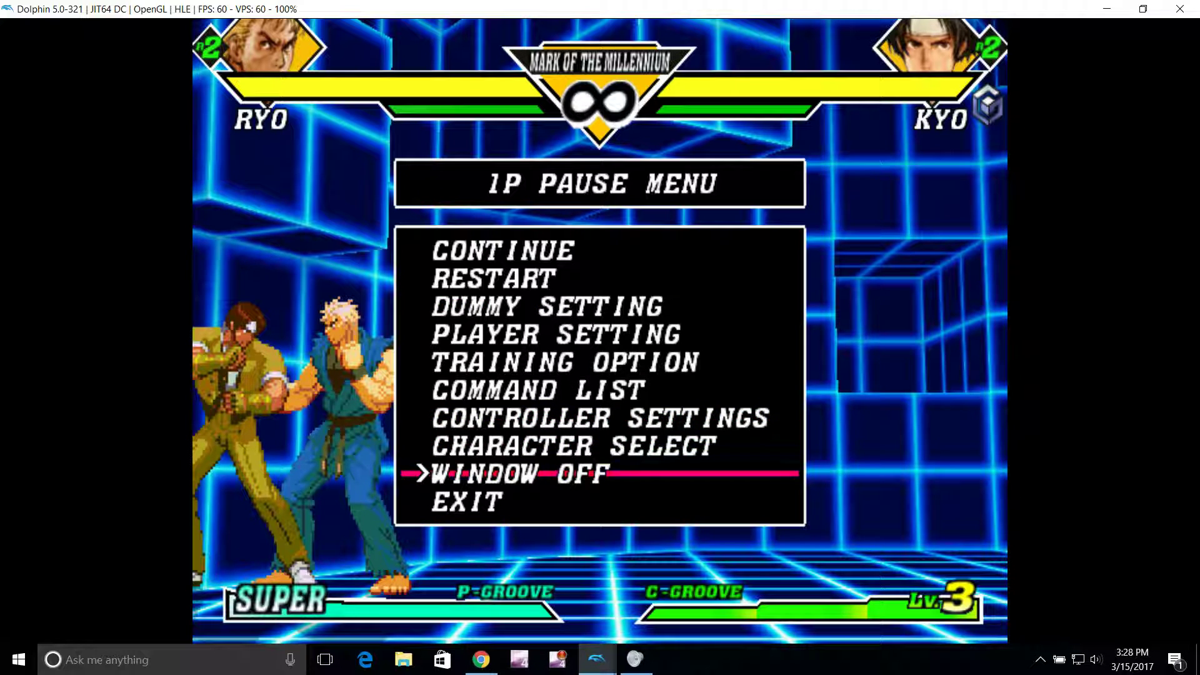
key(Down)
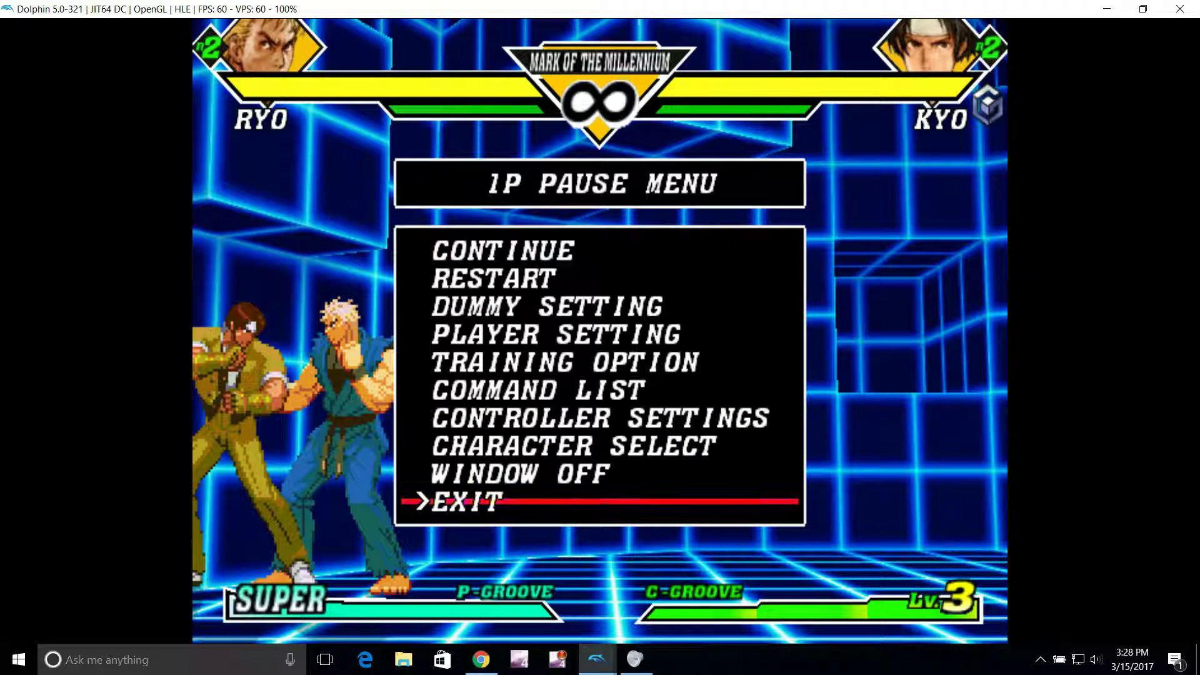
key(Escape)
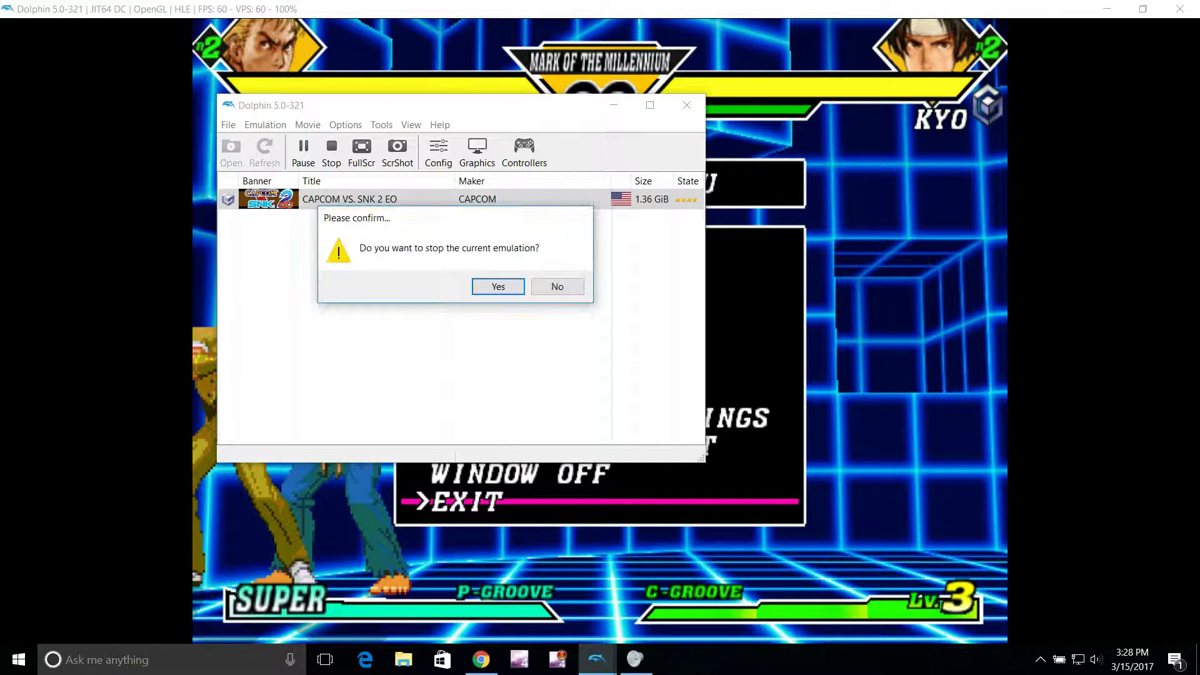
key(Return)
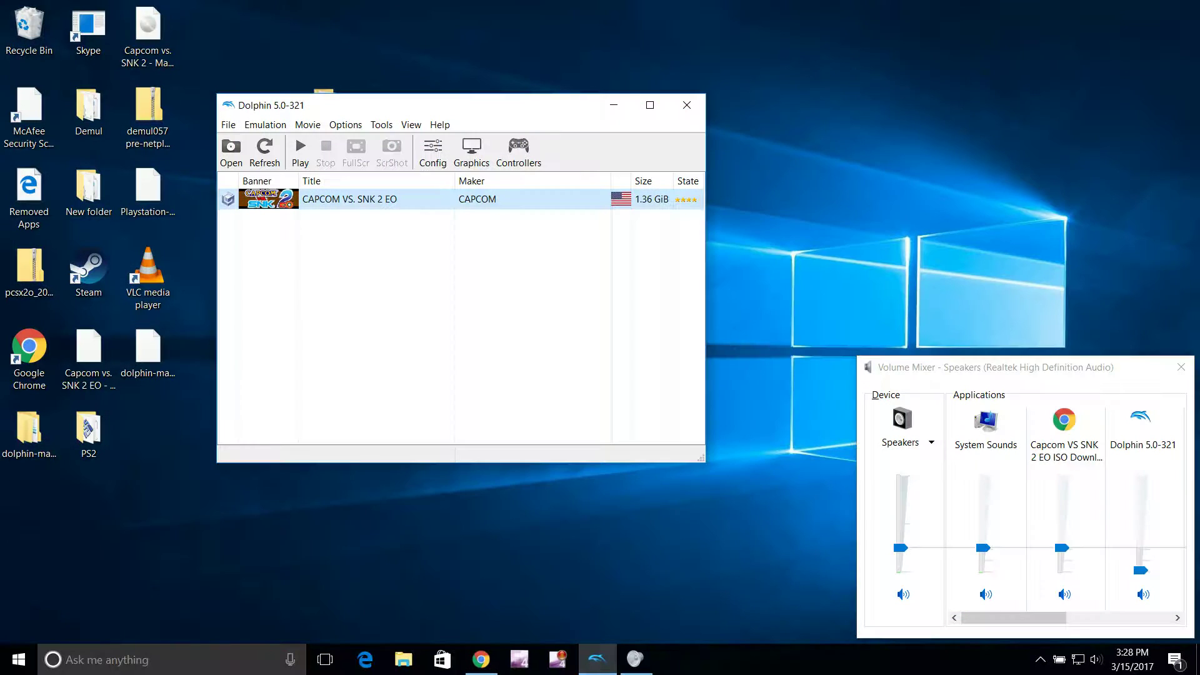
- Switch to Discord in Chrome and post "anyone online for a quick match, making tutorial for Dolphin" in the #general channel
click(481, 660)
click(382, 12)
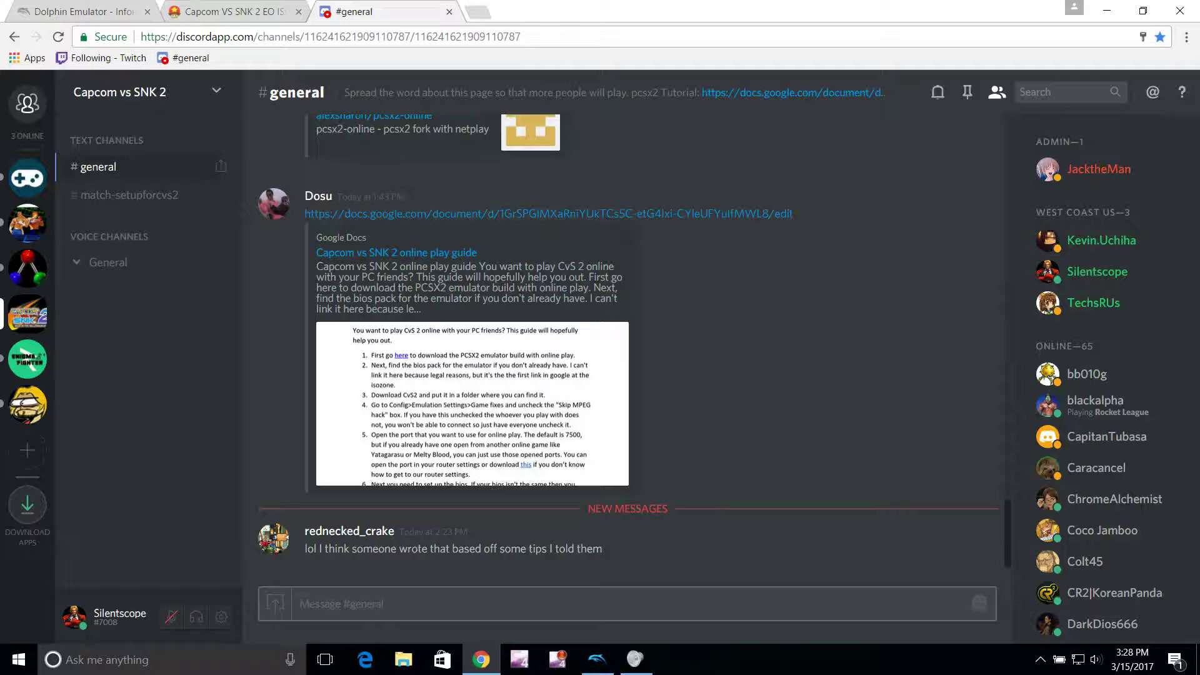
text(anyone online for a )
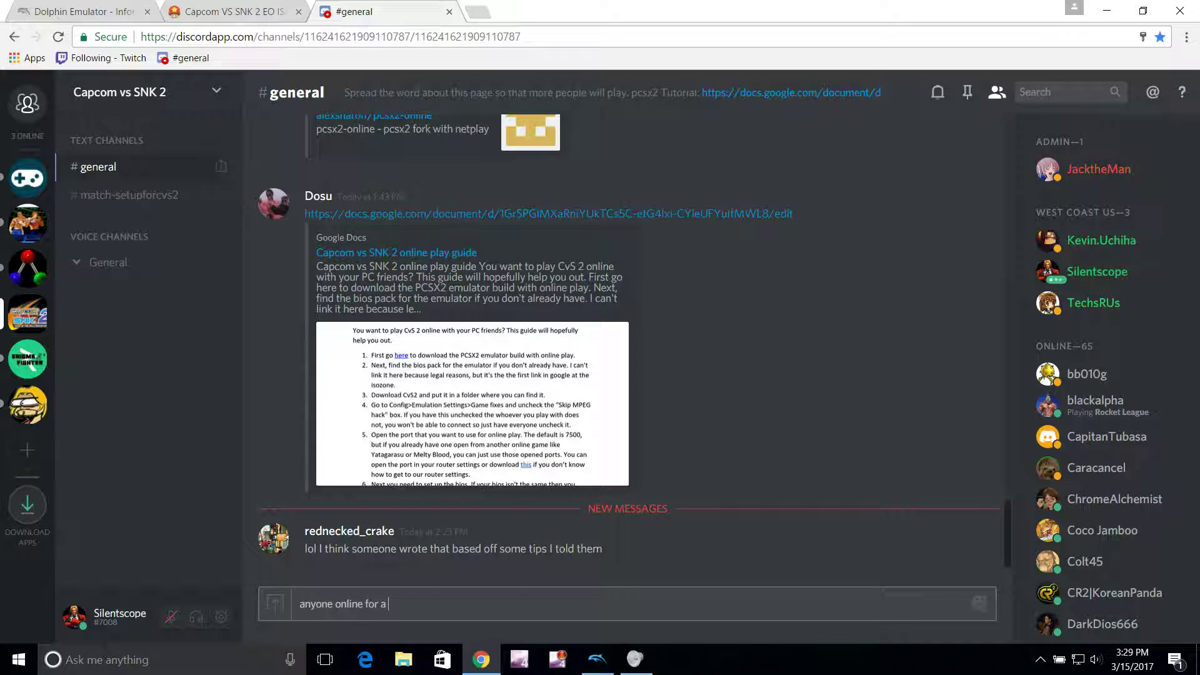
text(quick match, making turorial for Dolphin)
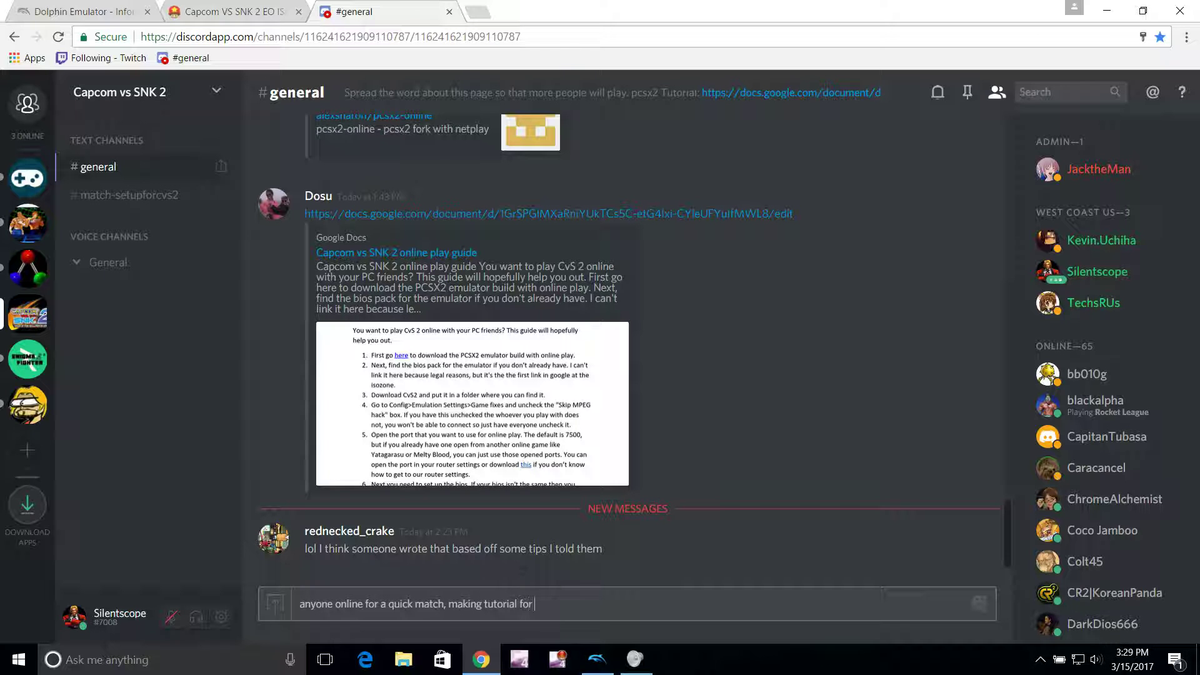
key(Return)
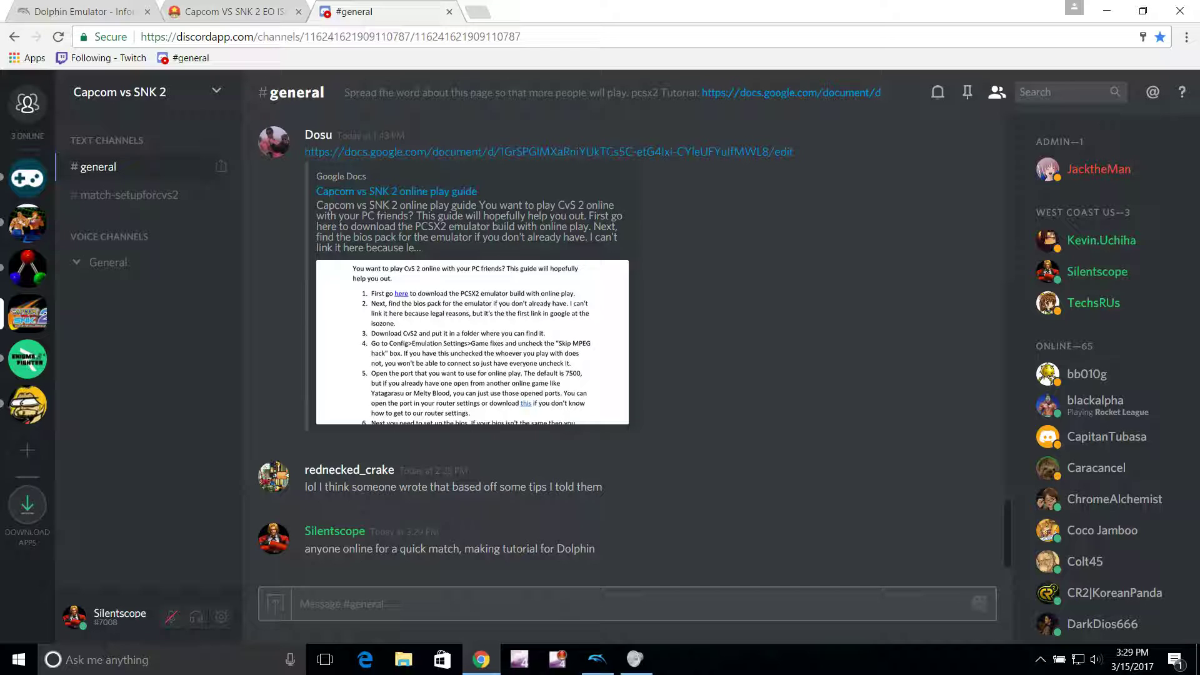
key(ctrl+Tab)
key(ctrl+Tab)
key(ctrl+Tab)
scroll(1100, 406, down, 5)
scroll(1100, 406, up, 5)
- Return to Dolphin, open the NetPlay setup, and stop the game clip recording notice from showing again
click(1106, 10)
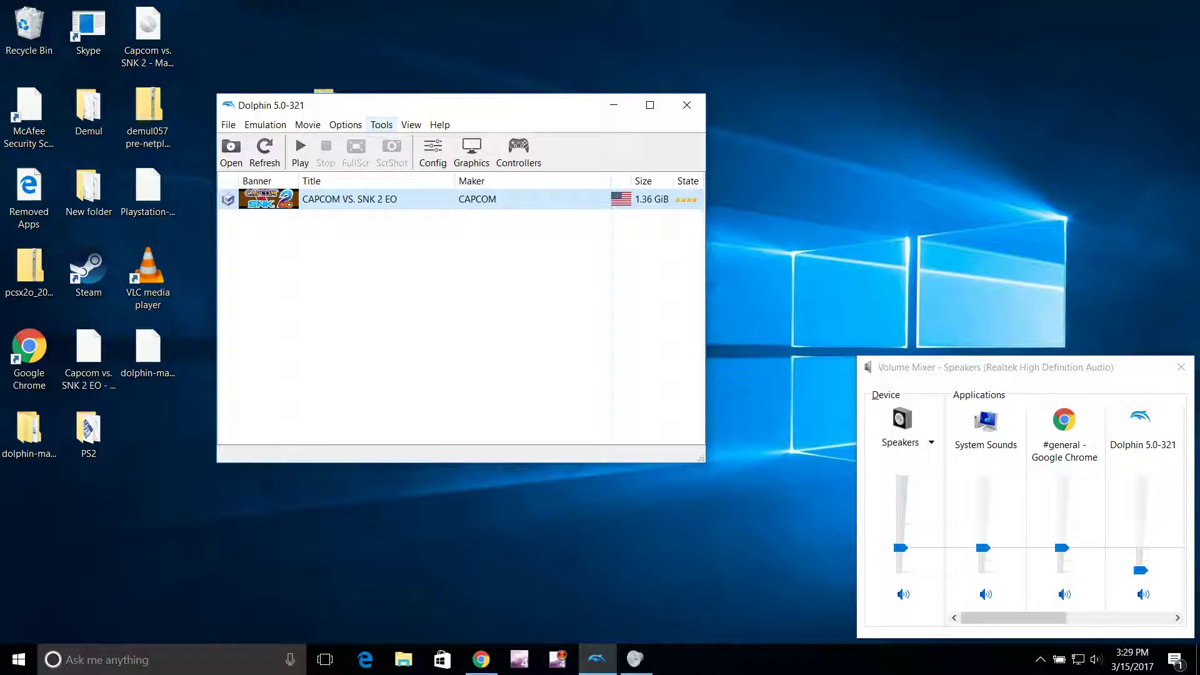
click(381, 124)
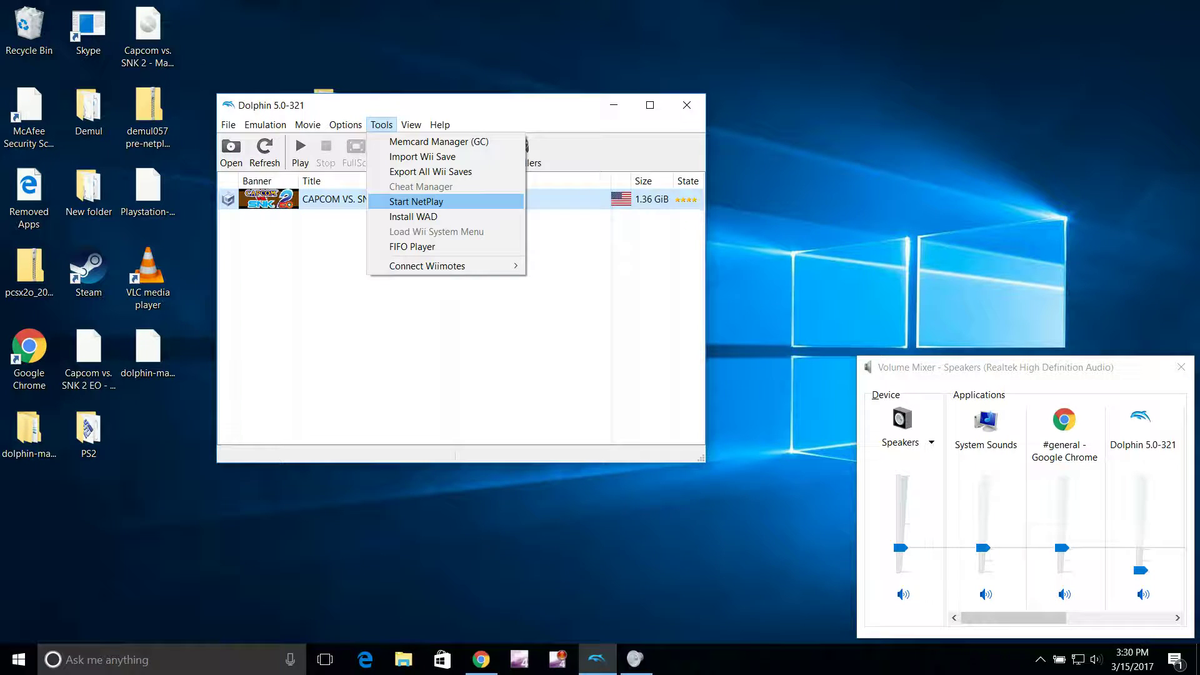
click(416, 202)
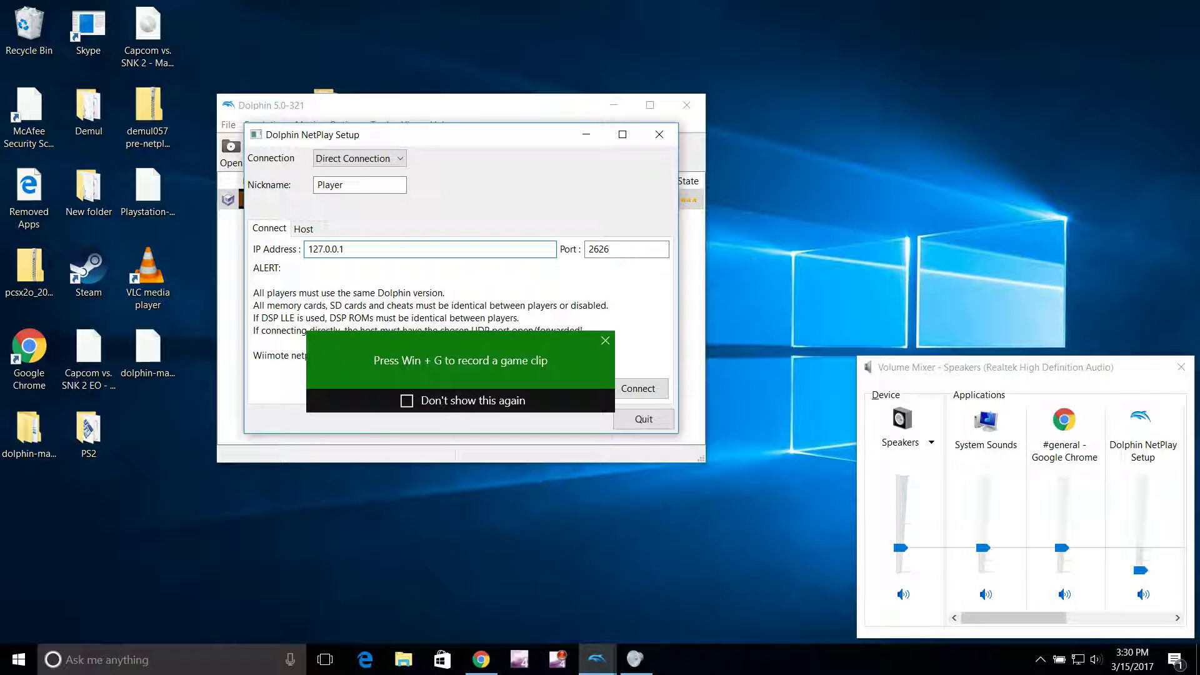
click(406, 400)
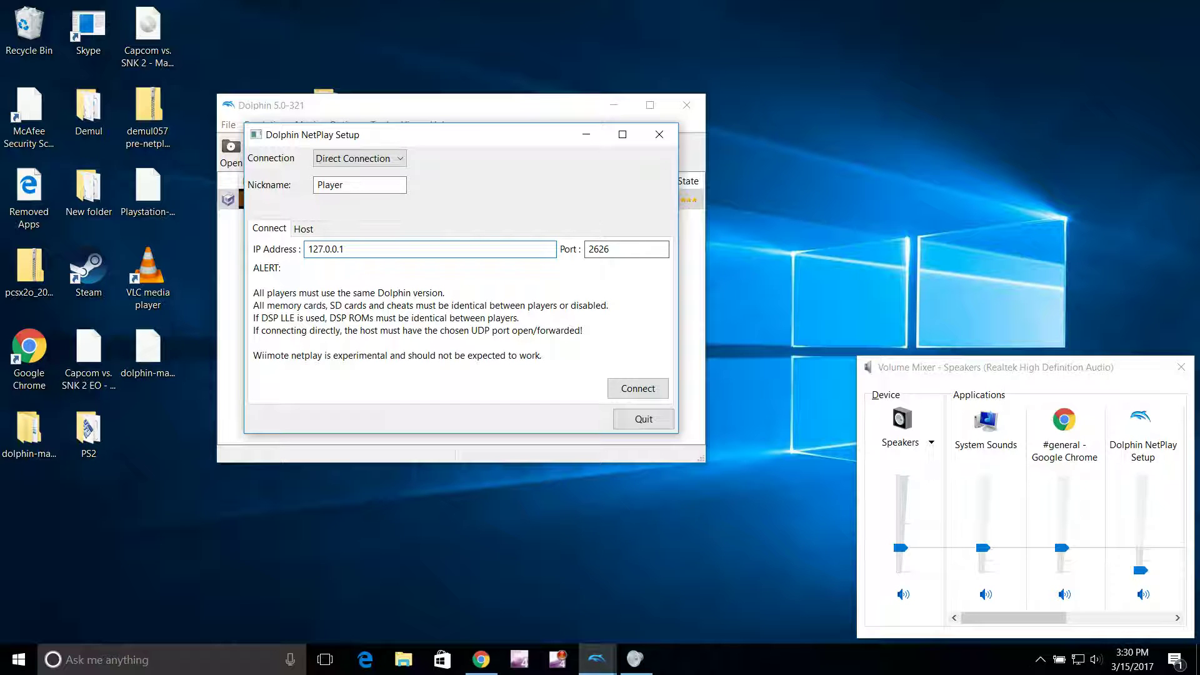
- Set the NetPlay connection to Traversal Server and replace the default nickname with the player's own nickname
double_click(330, 184)
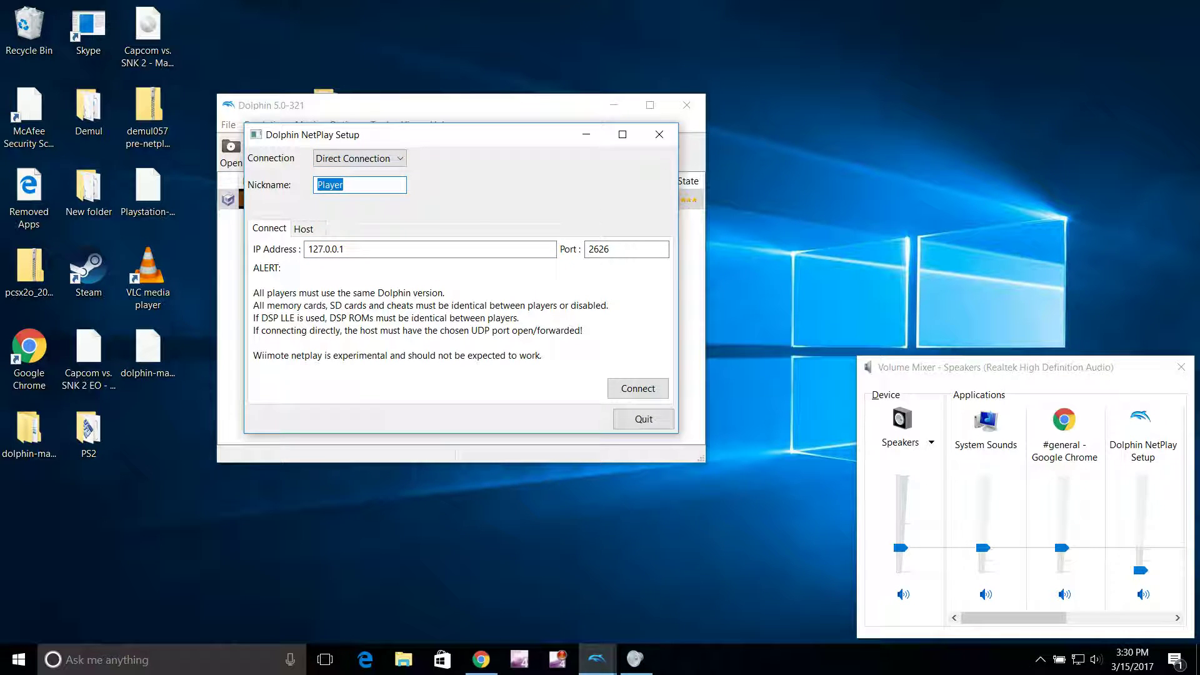
click(359, 159)
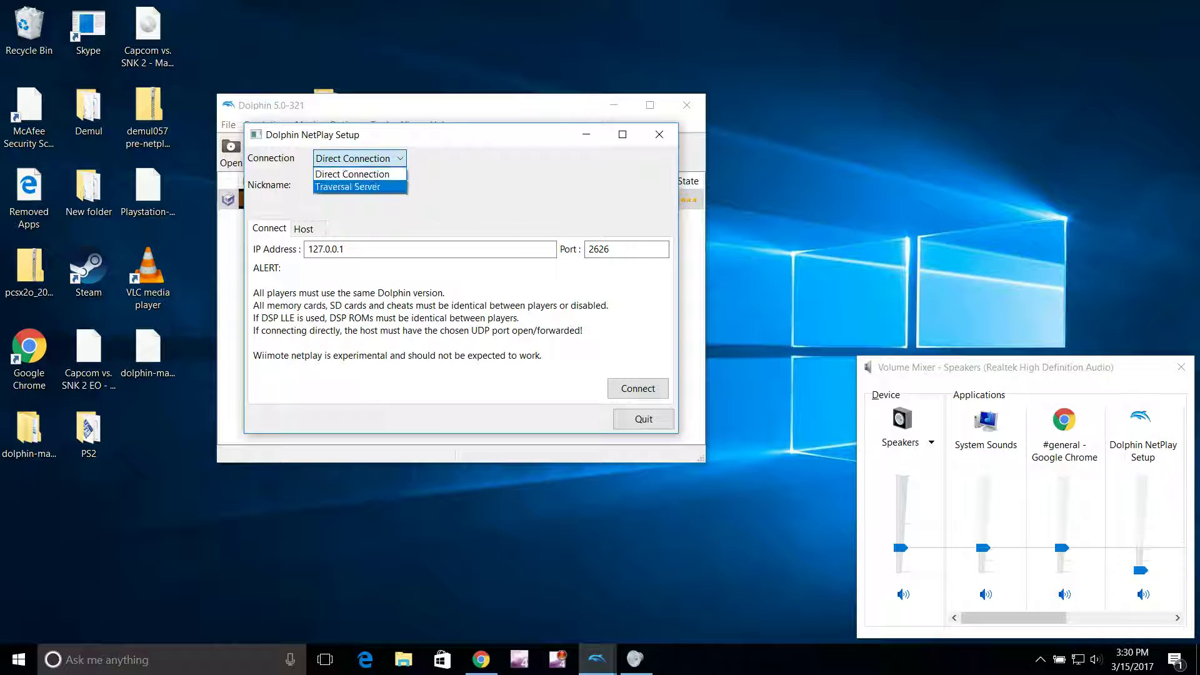
click(348, 187)
double_click(330, 184)
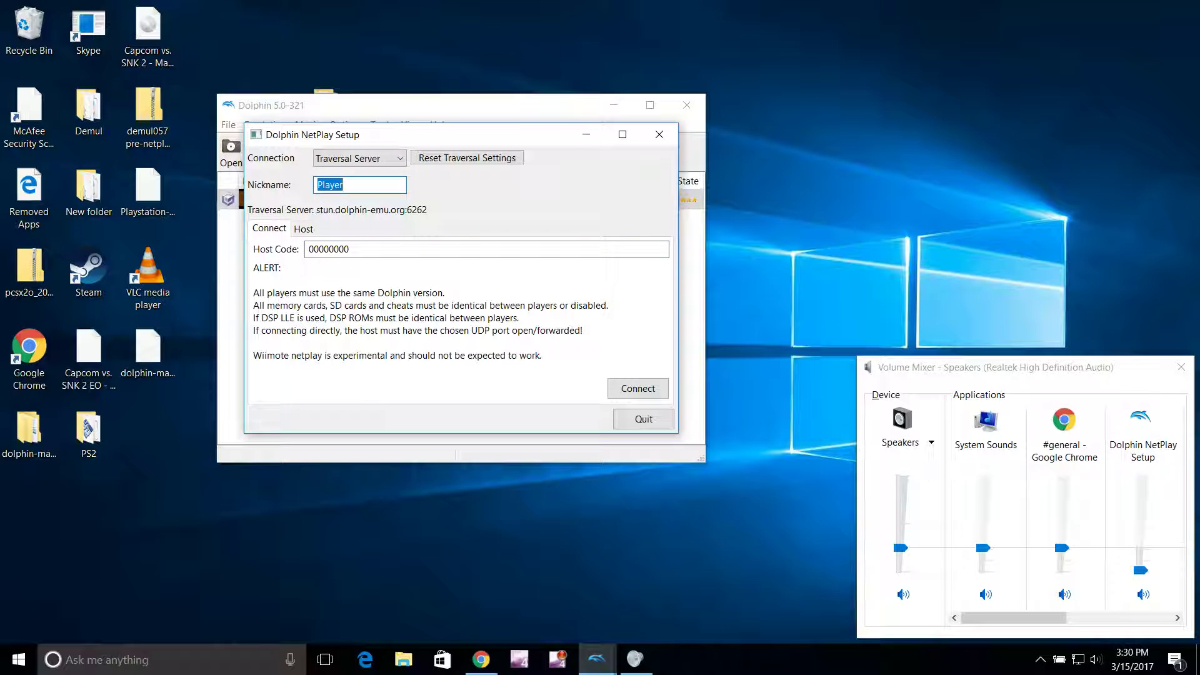
text(Silentscope)
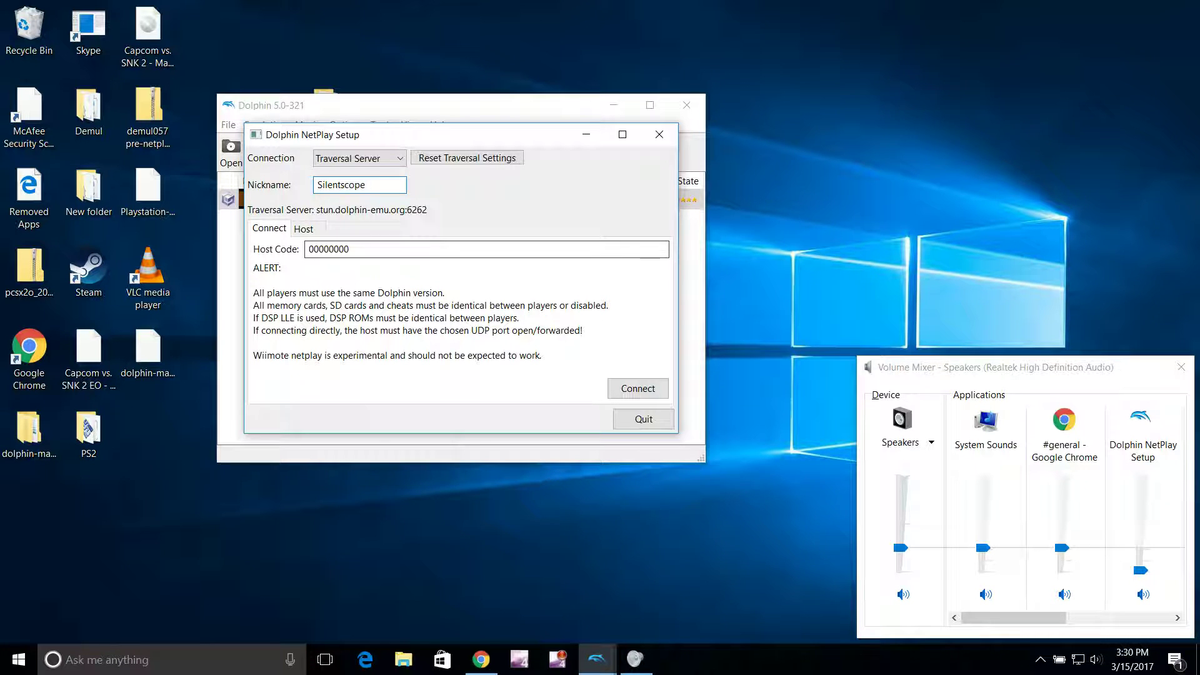
key(Tab)
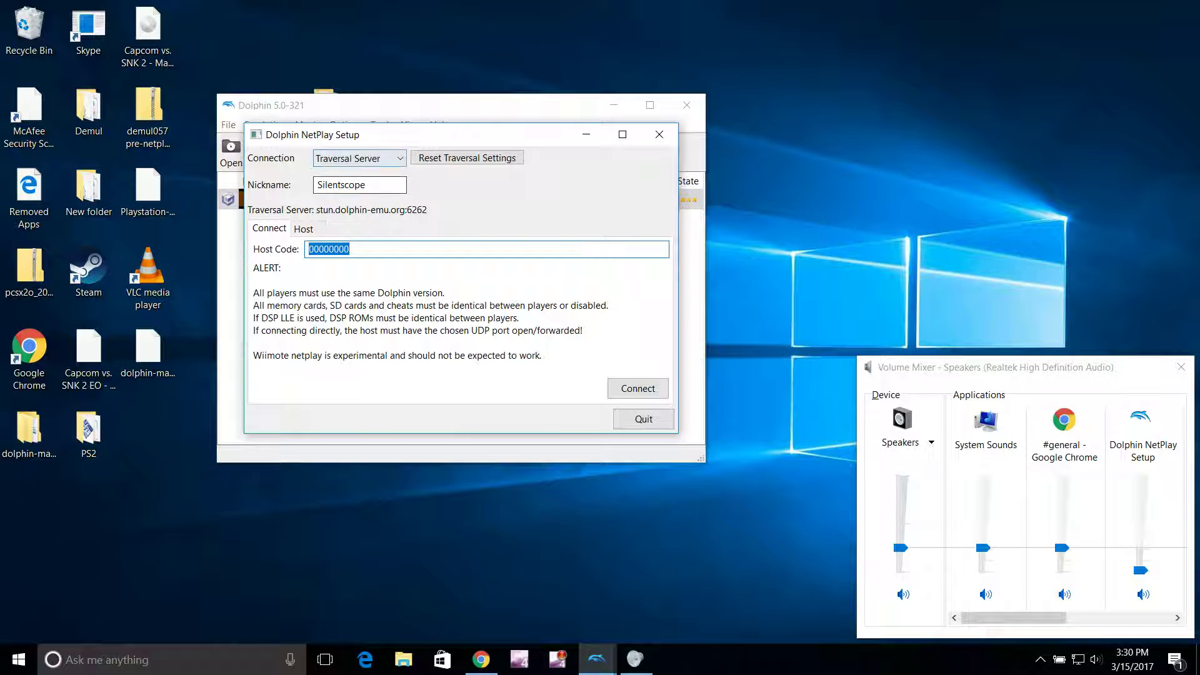
- Host a NetPlay room for CAPCOM VS. SNK 2 EO (GEOE08) through the Traversal Server
click(359, 158)
click(347, 186)
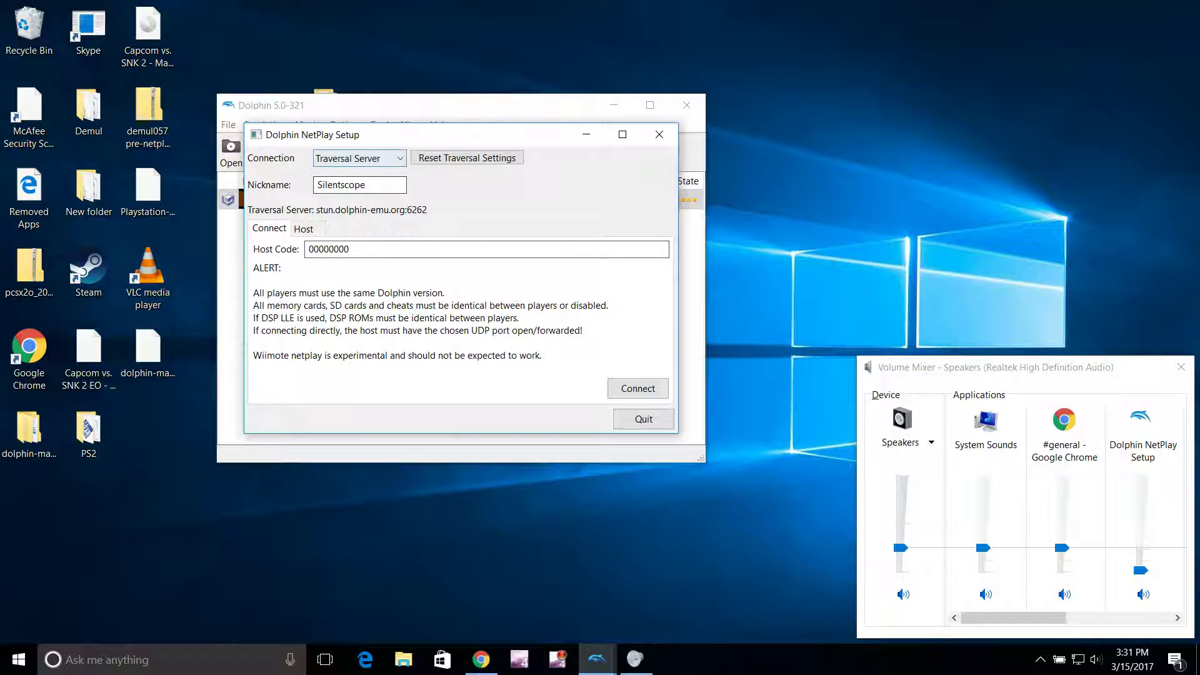
click(303, 229)
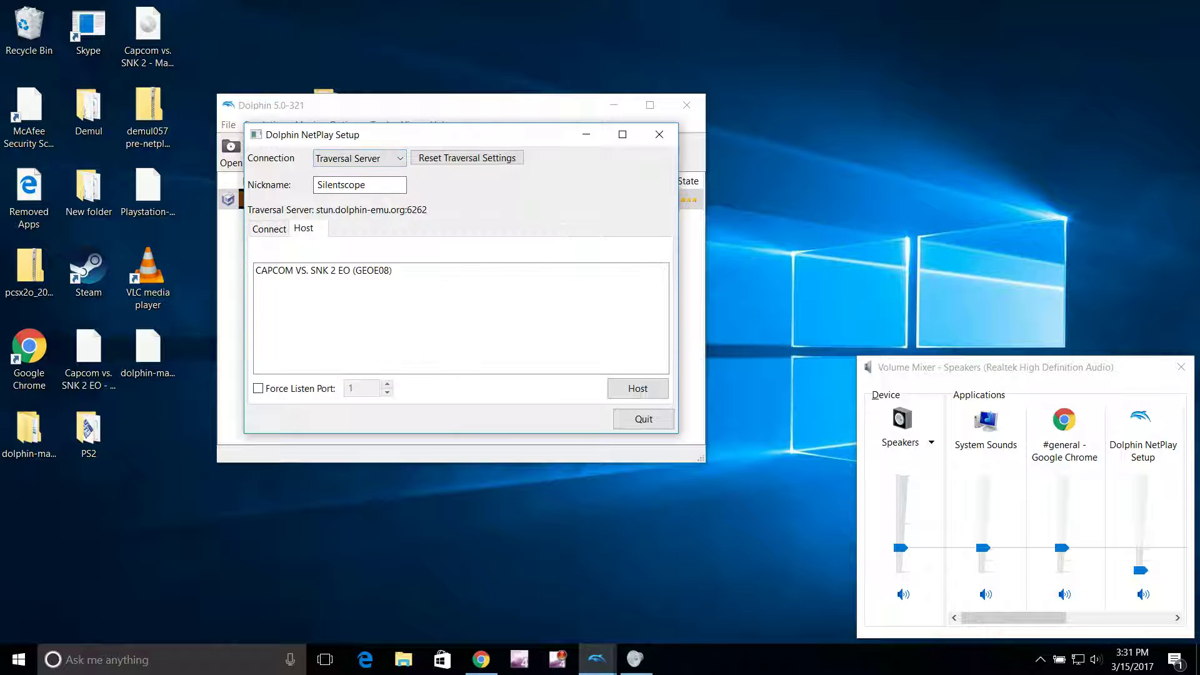
click(323, 270)
click(638, 388)
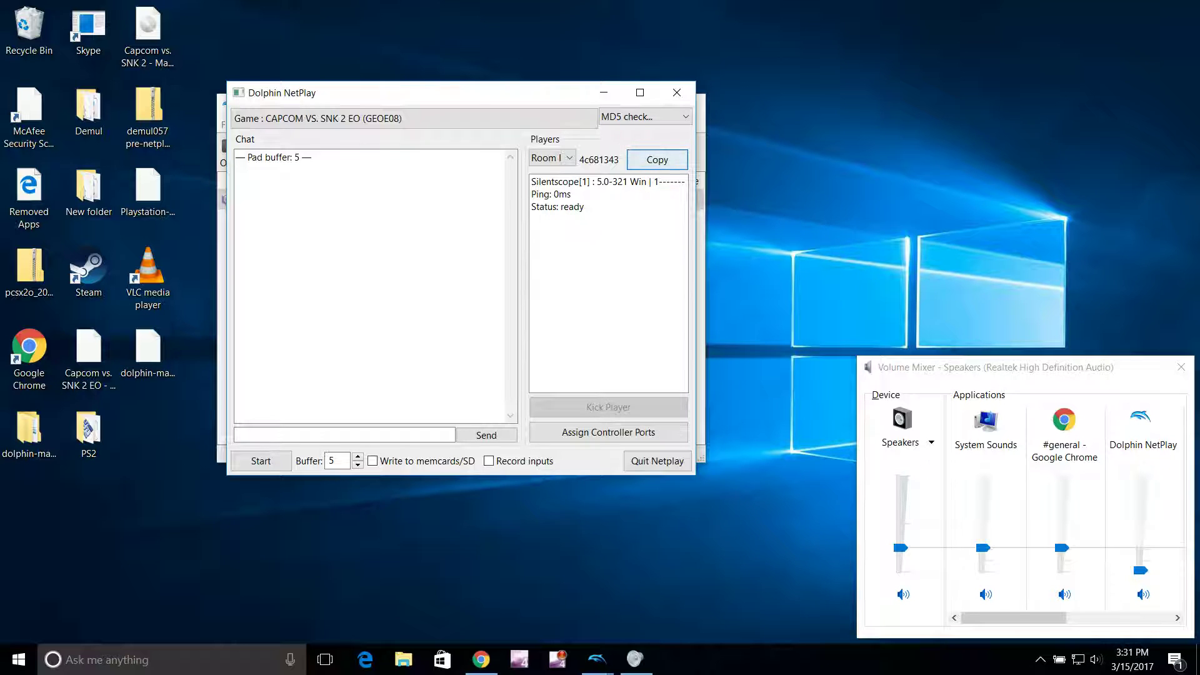
- Paste the copied room code into the NetPlay chat message field and erase it again
click(238, 434)
key(ctrl+v)
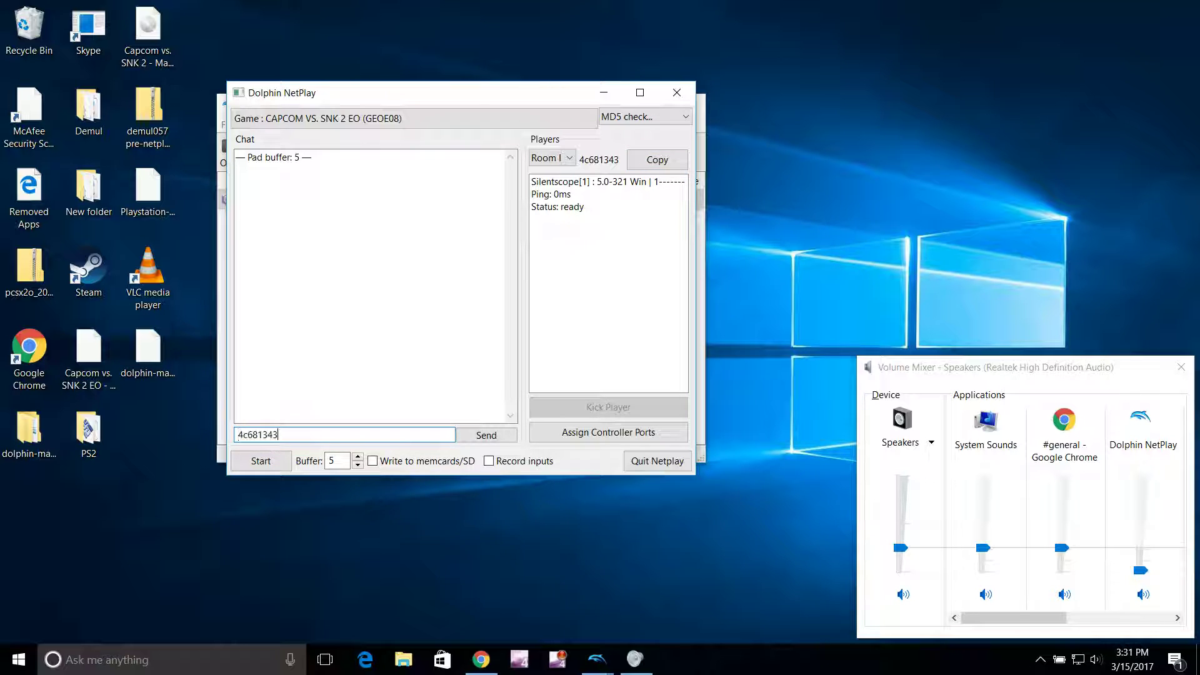
key(BackSpace)
key(BackSpace)
key(BackSpace)
key(BackSpace)
key(BackSpace)
key(BackSpace)
key(BackSpace)
key(BackSpace)
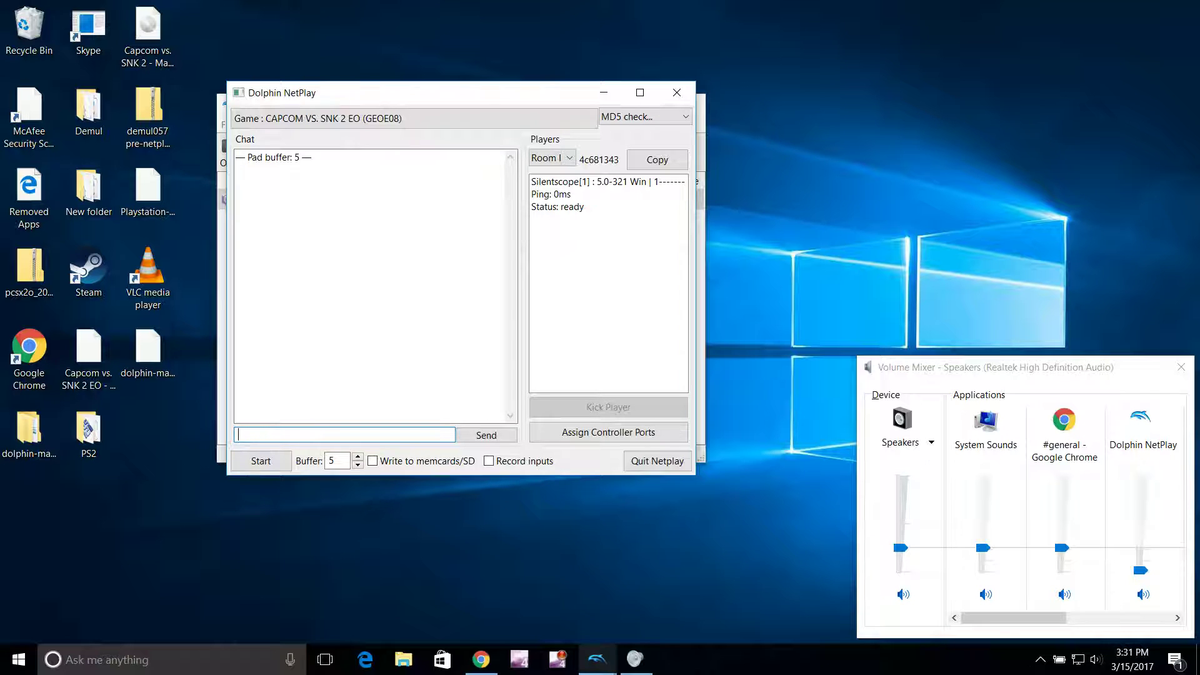
- Examine the controller port assignments for GC Port 1 to 3 in the NetPlay room and accept them as they are
click(597, 658)
click(481, 658)
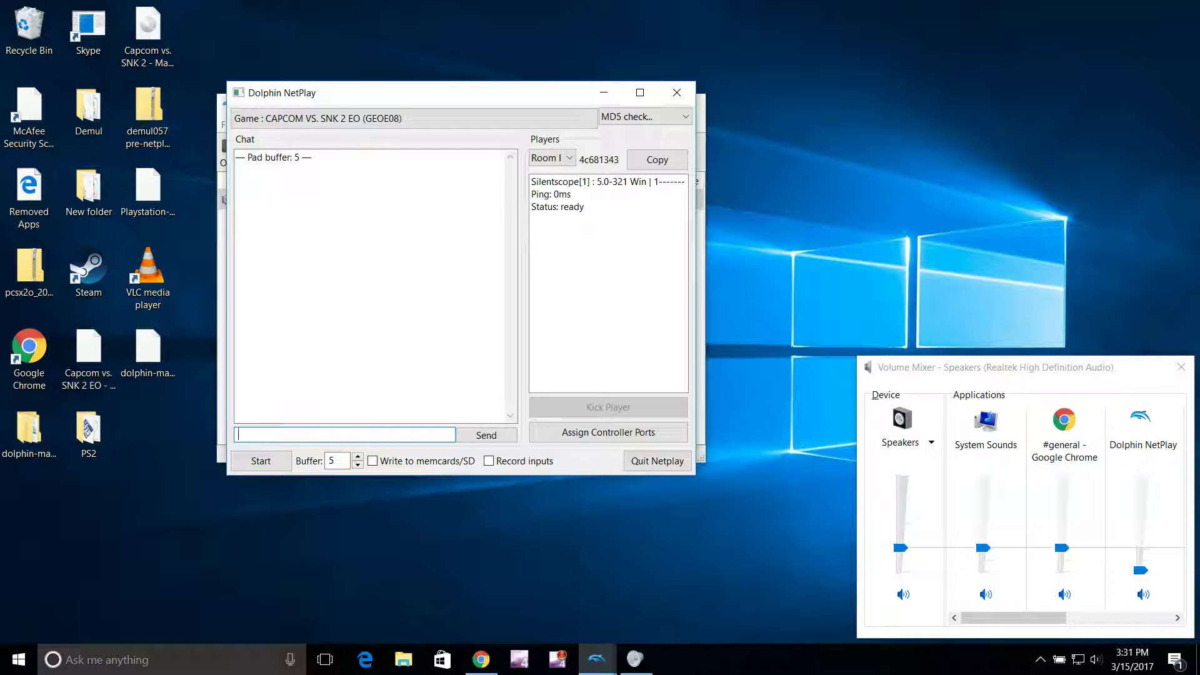
click(608, 432)
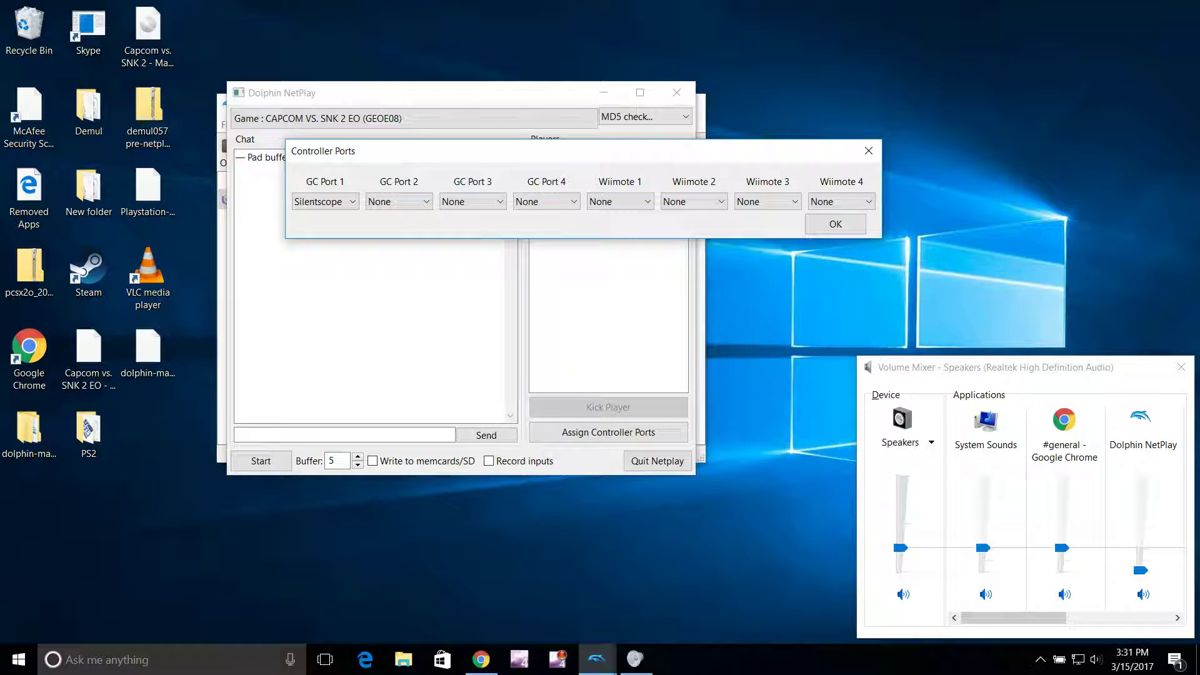
click(473, 201)
click(473, 201)
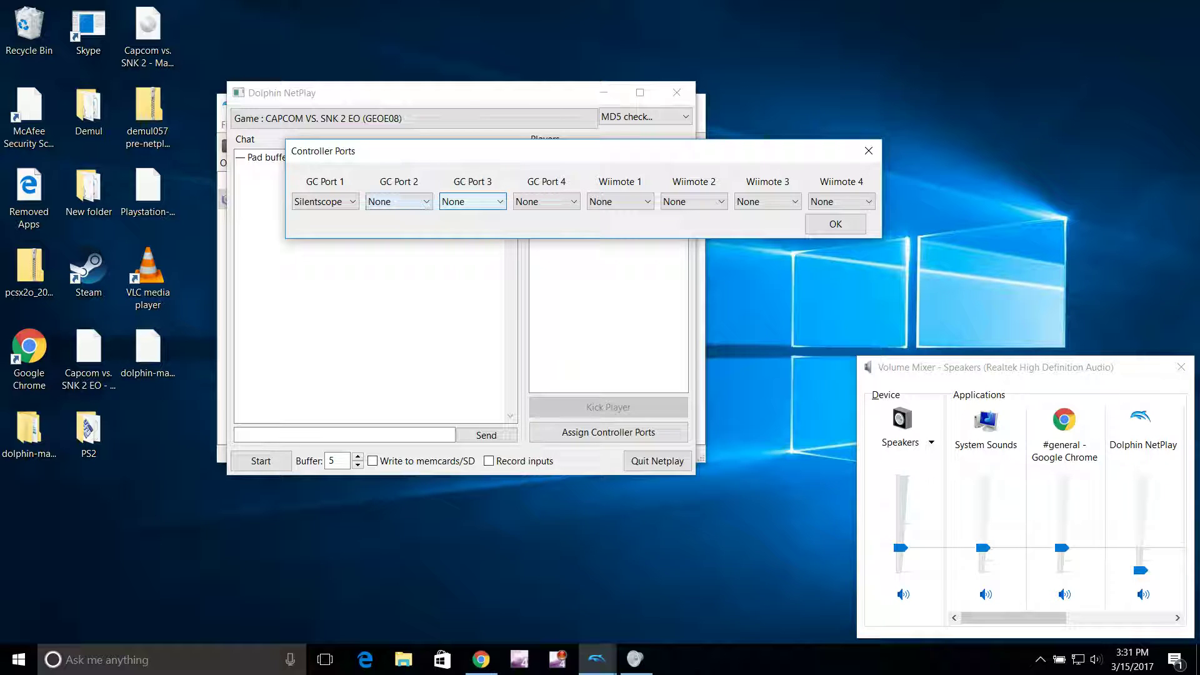
click(399, 202)
click(399, 201)
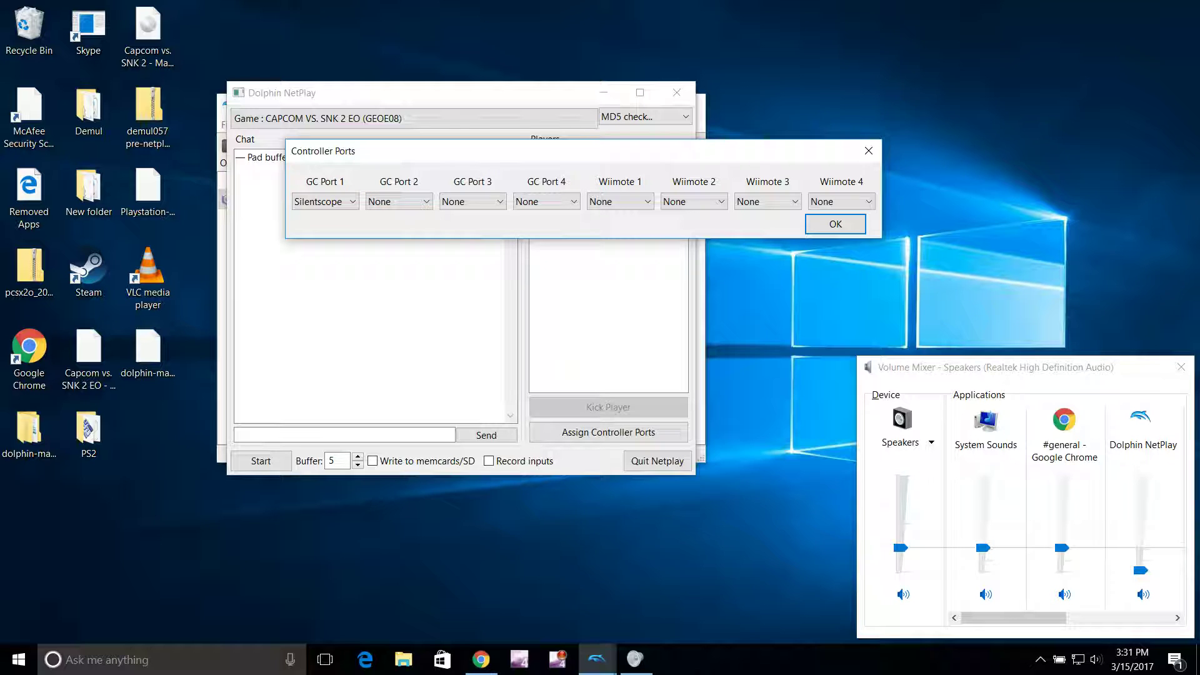
click(473, 201)
key(Escape)
key(Tab)
key(Tab)
key(Tab)
key(Tab)
key(Tab)
key(Tab)
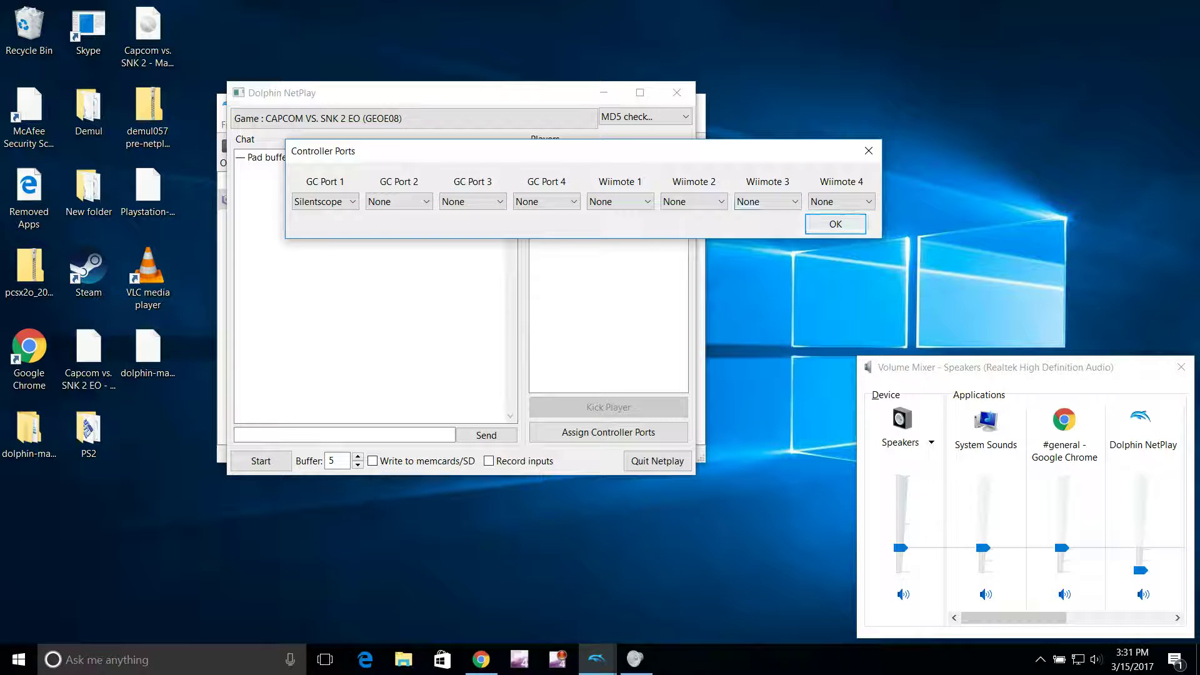
key(Return)
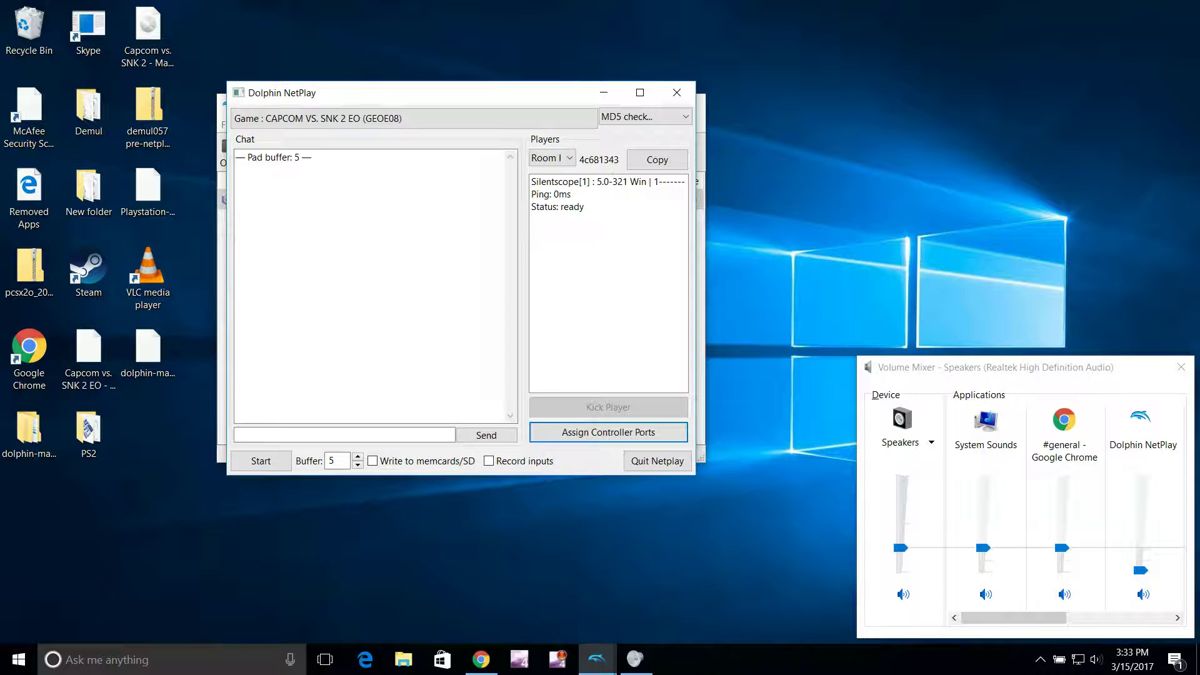
- Check Discord's #general channel for replies, minimise Chrome, and dismiss the Expression Encoder new project dialog
click(597, 660)
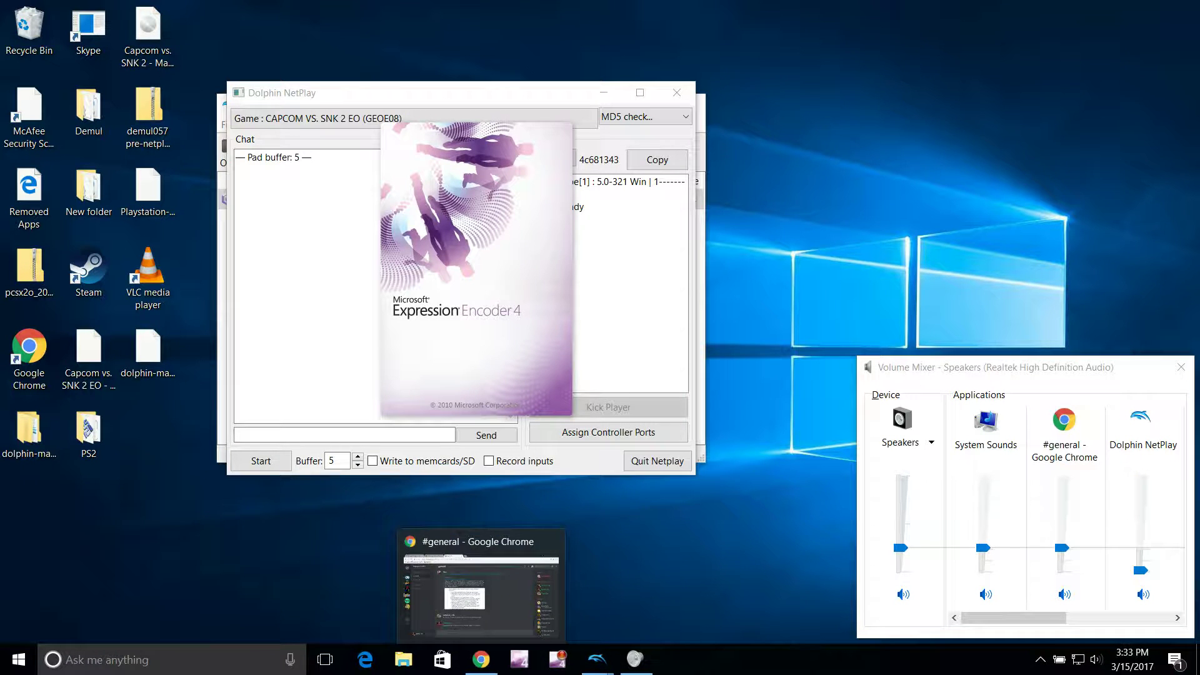
click(481, 659)
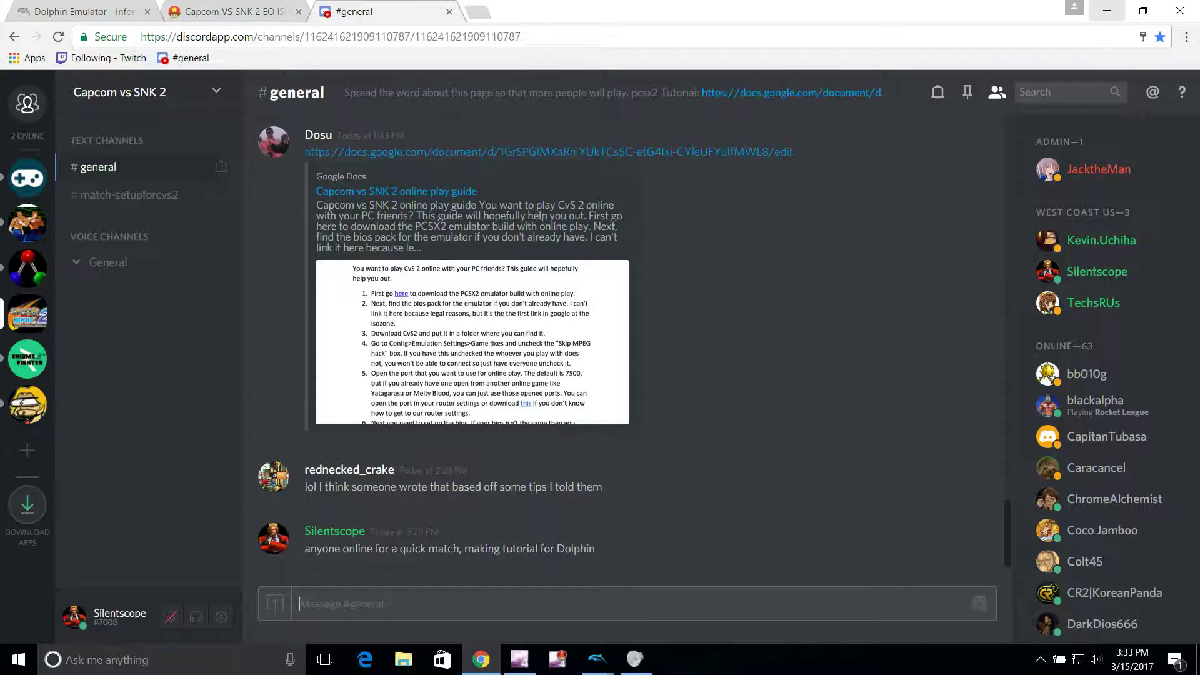
click(1106, 11)
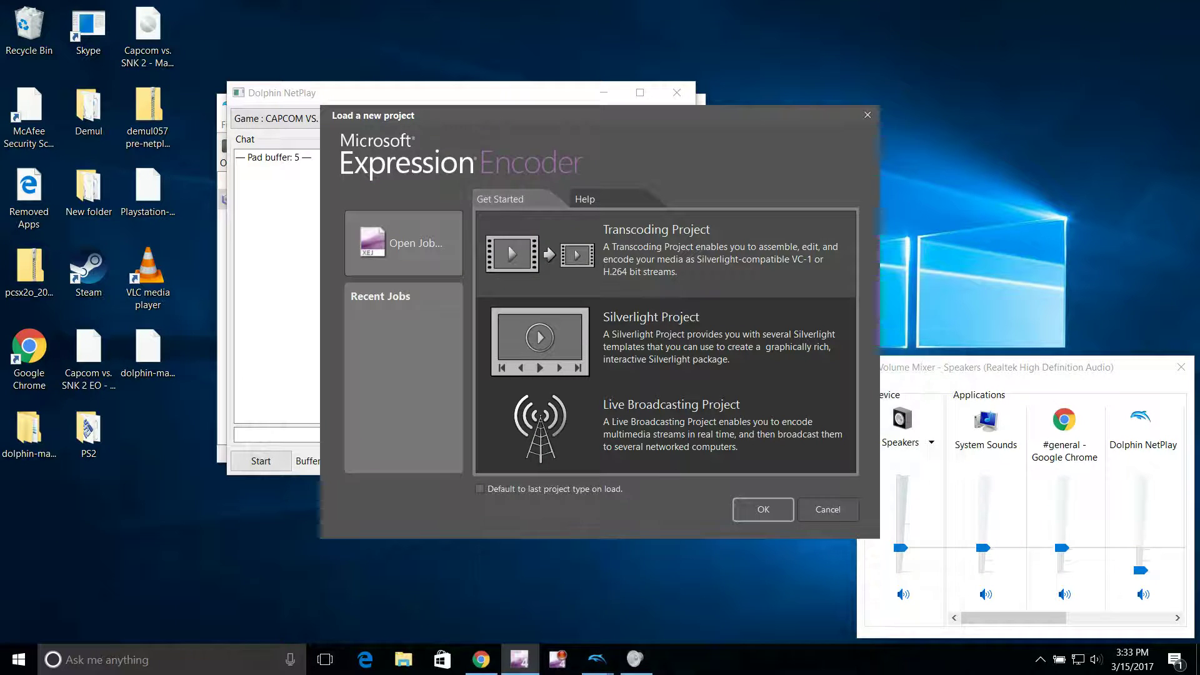
key(Escape)
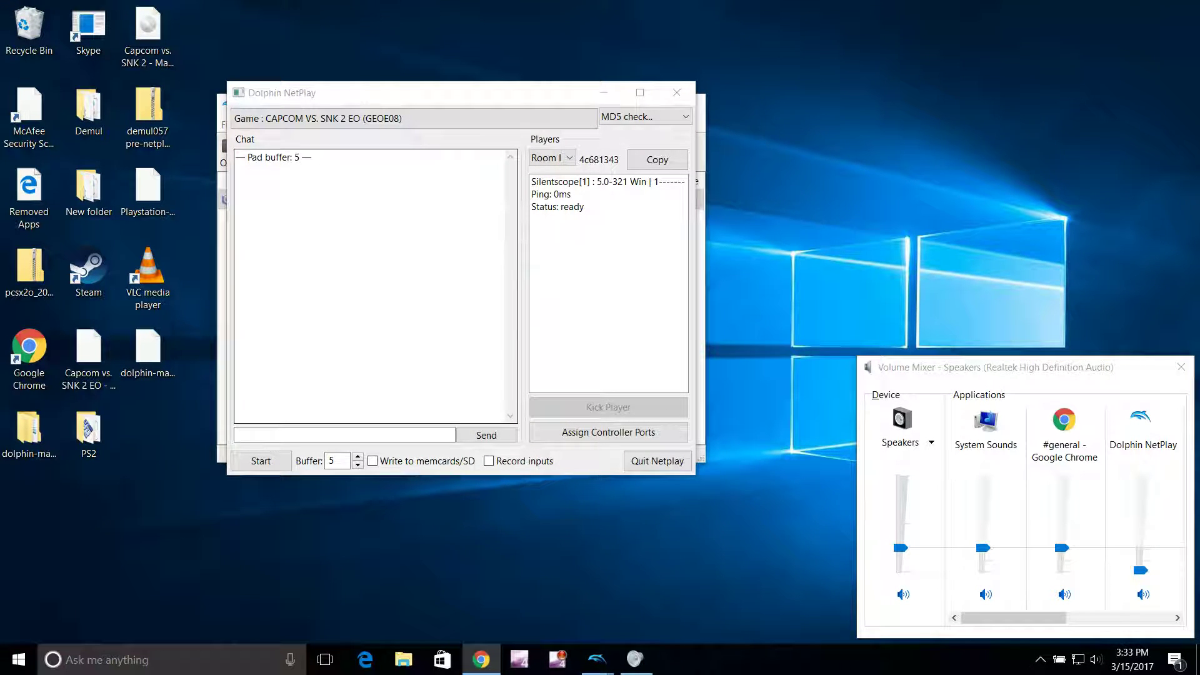
- Move the NetPlay window partly off the game list, and raise the pad buffer to 7 before returning it to 5
drag(412, 92, 778, 115)
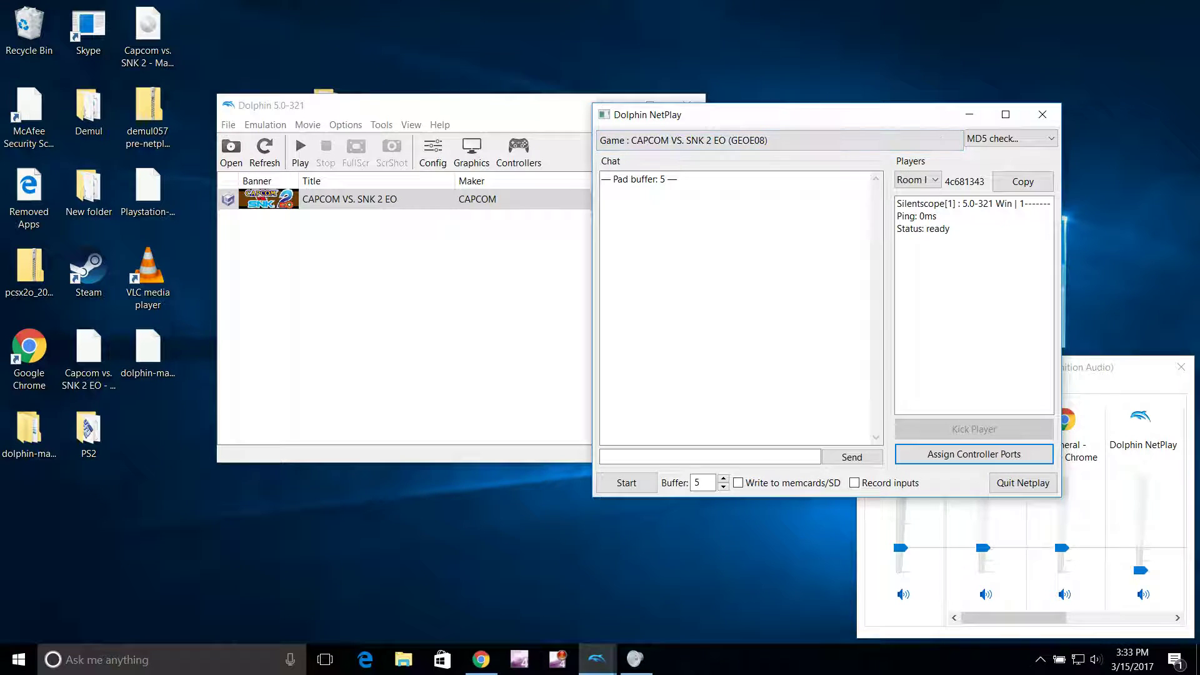
drag(678, 114, 462, 96)
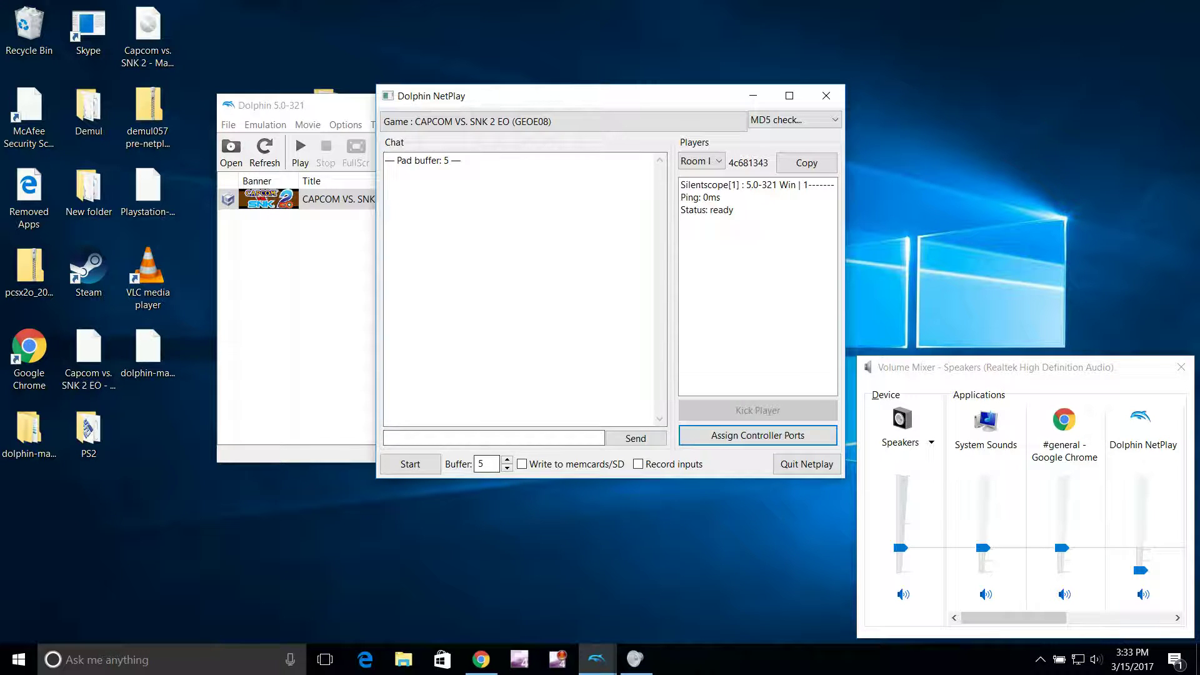
click(507, 460)
click(507, 460)
key(Down)
key(Down)
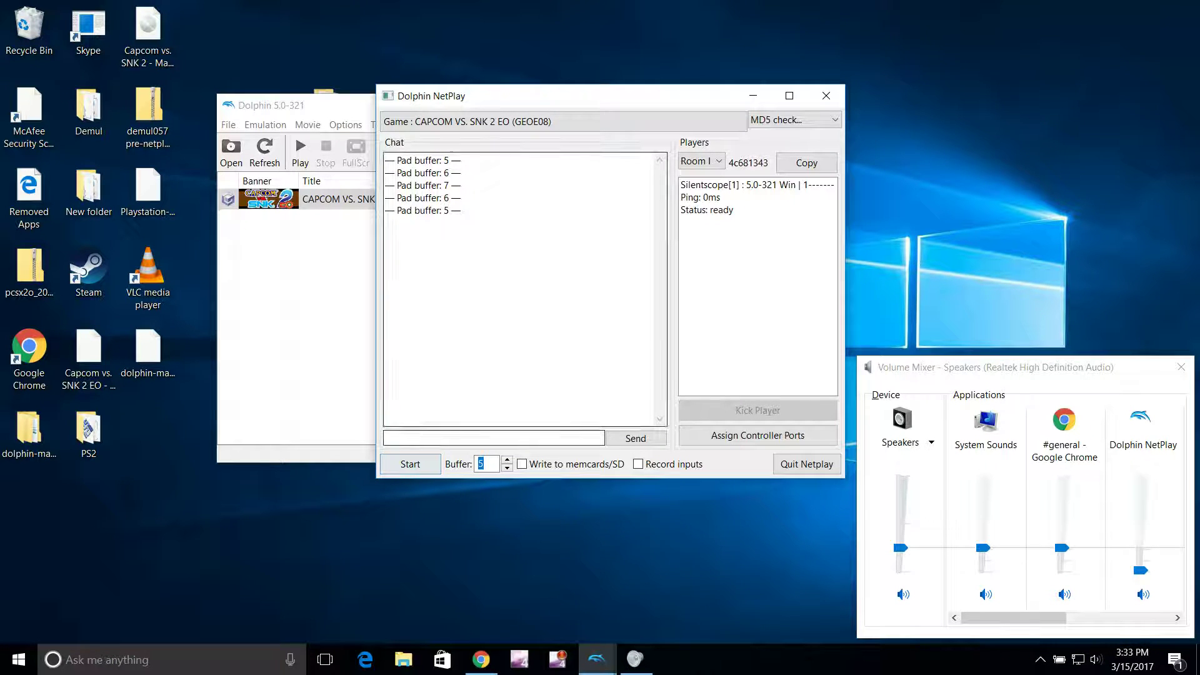
- Start the NetPlay game and choose to continue without saving at the memory card message
click(410, 464)
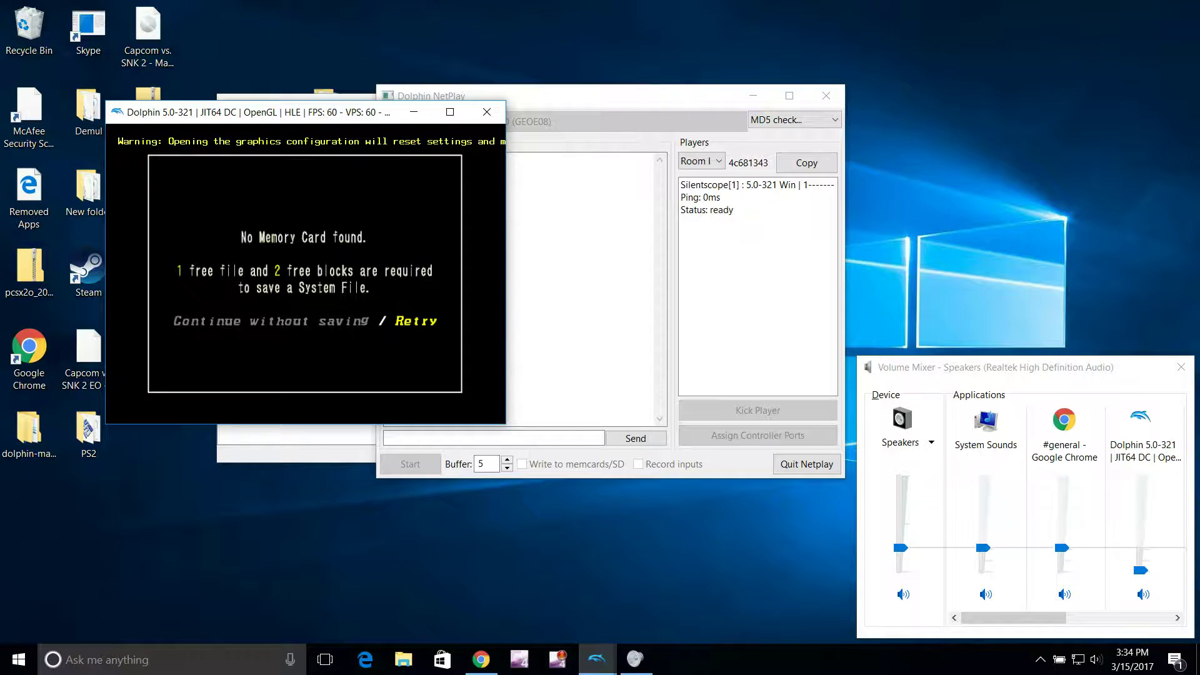
key(Left)
key(x)
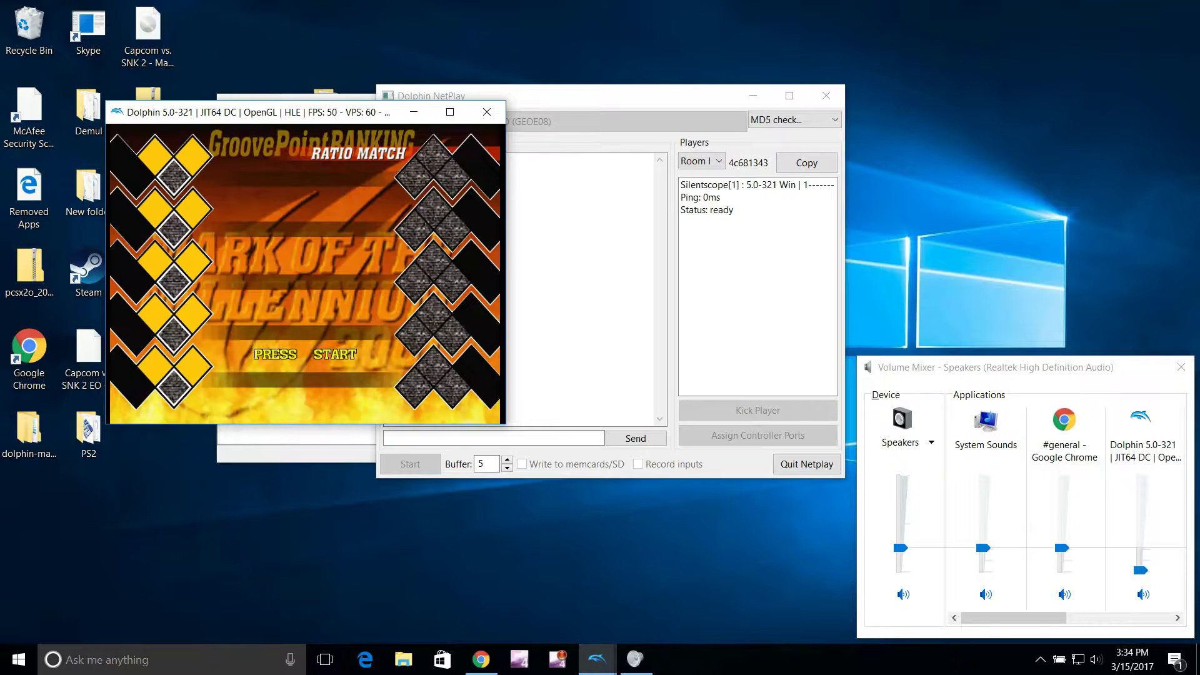
- Stop the current emulation and bring the NetPlay room window back to the front
click(486, 112)
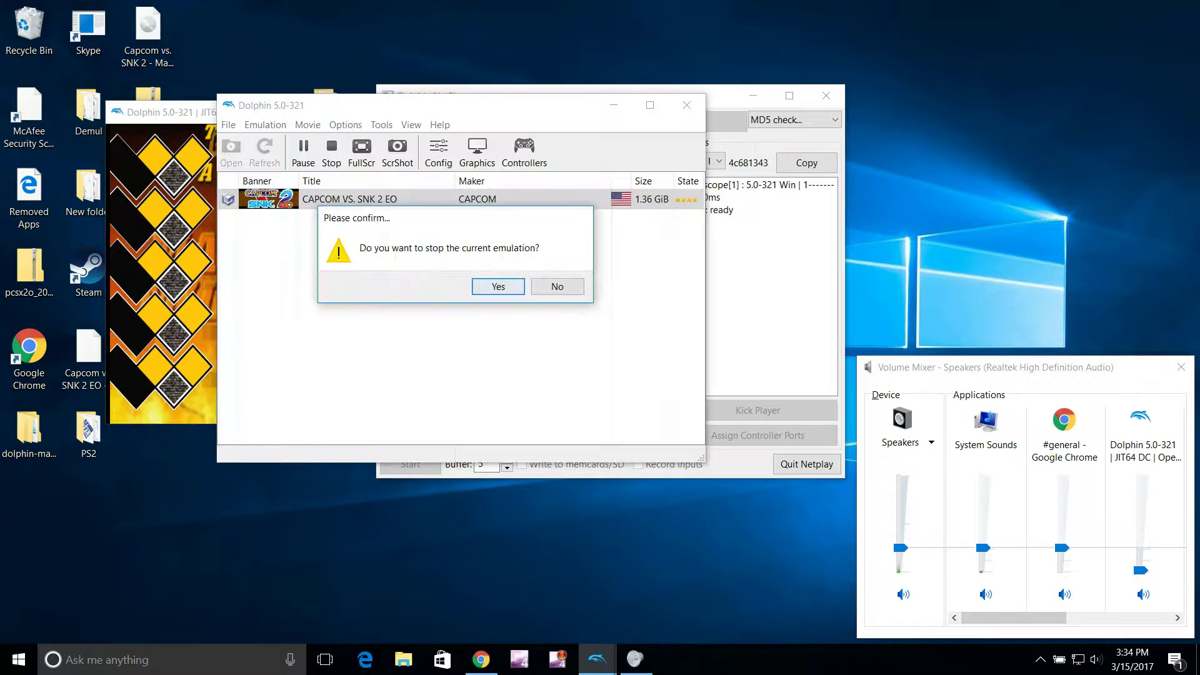
click(497, 287)
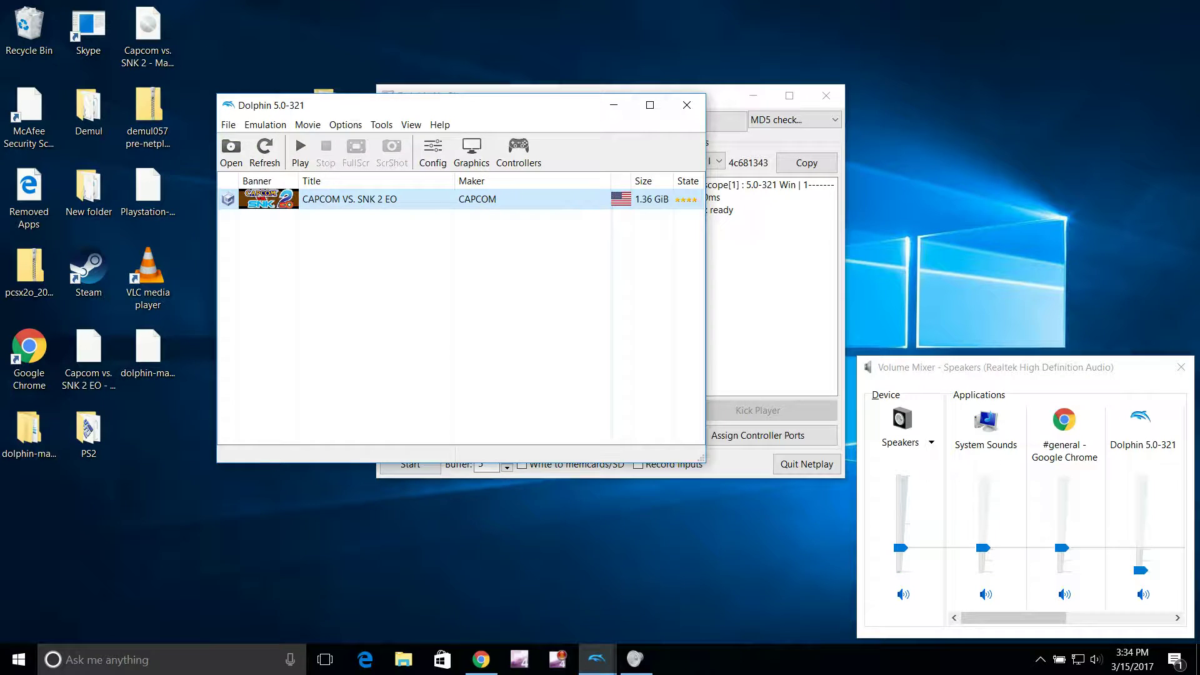
click(726, 96)
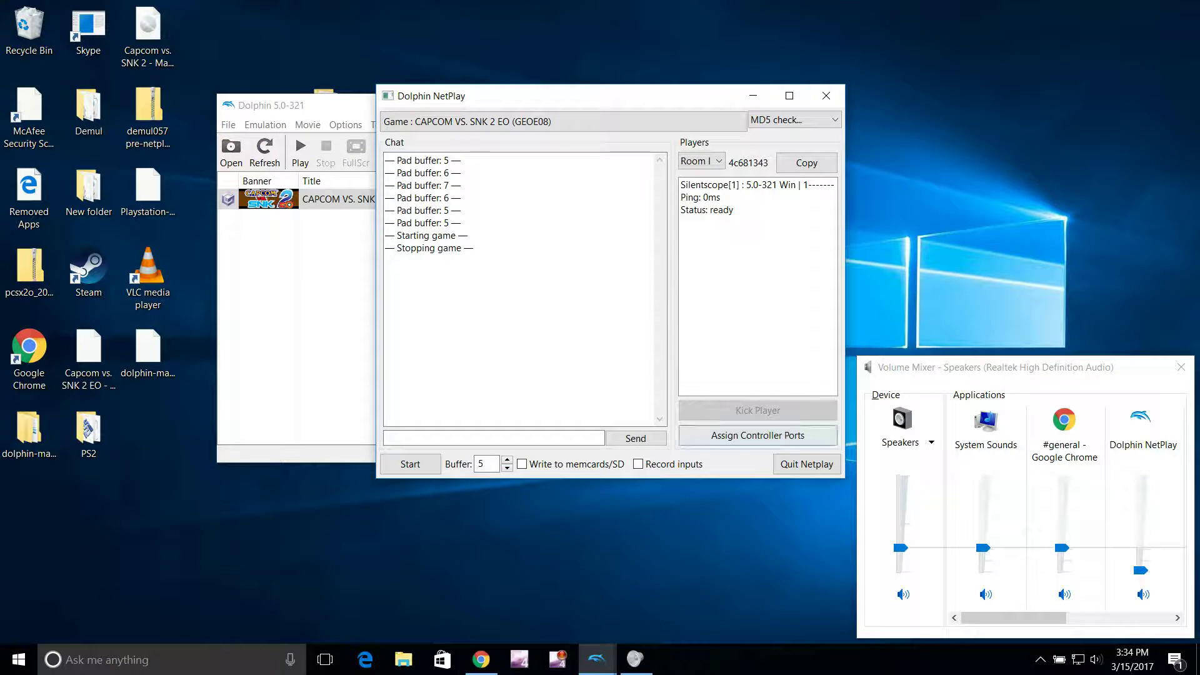
- Review the controller port assignments and the available MD5 check options in the NetPlay room
click(758, 435)
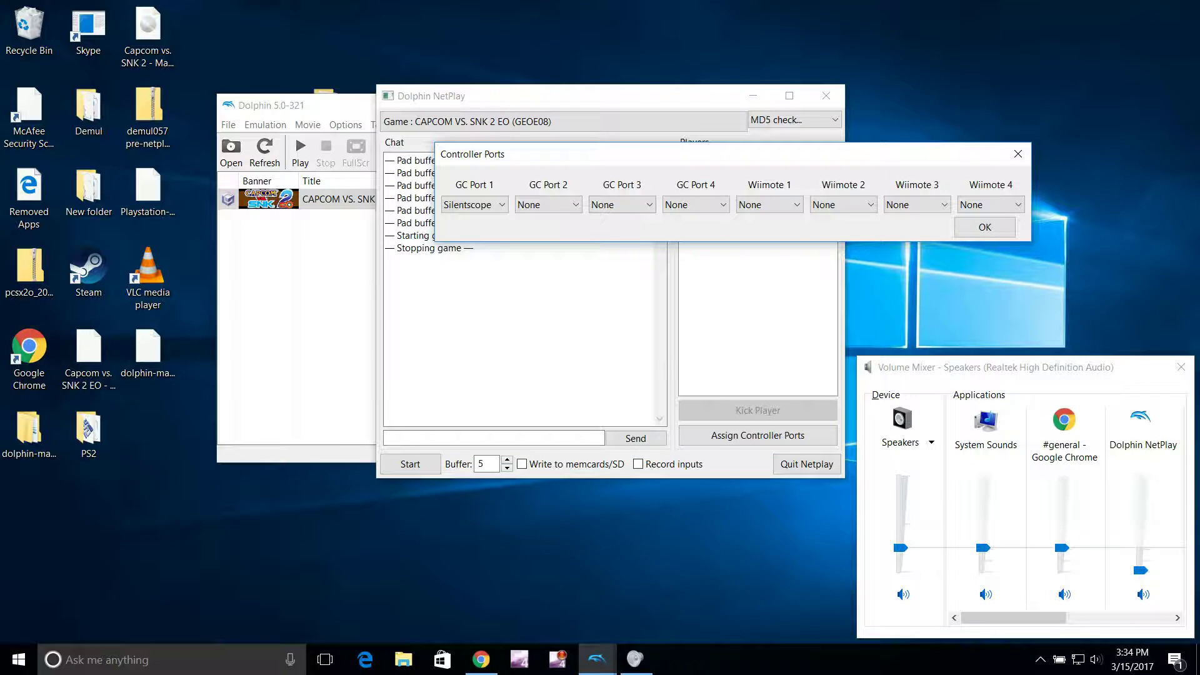
click(985, 227)
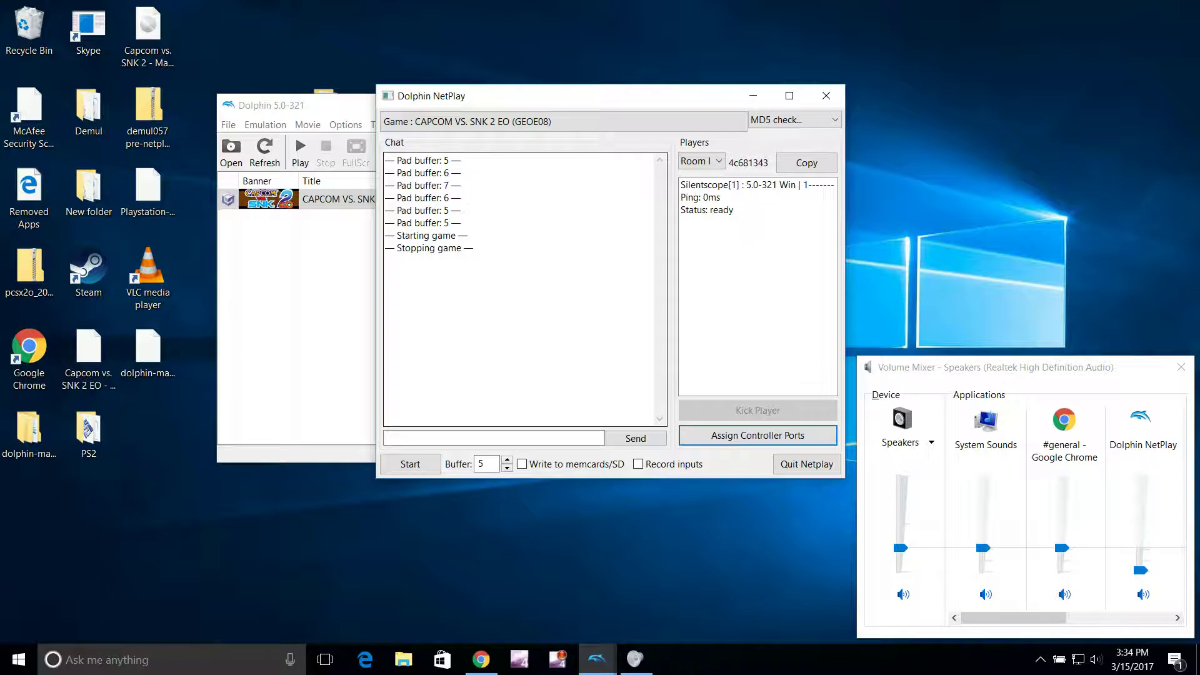
click(794, 120)
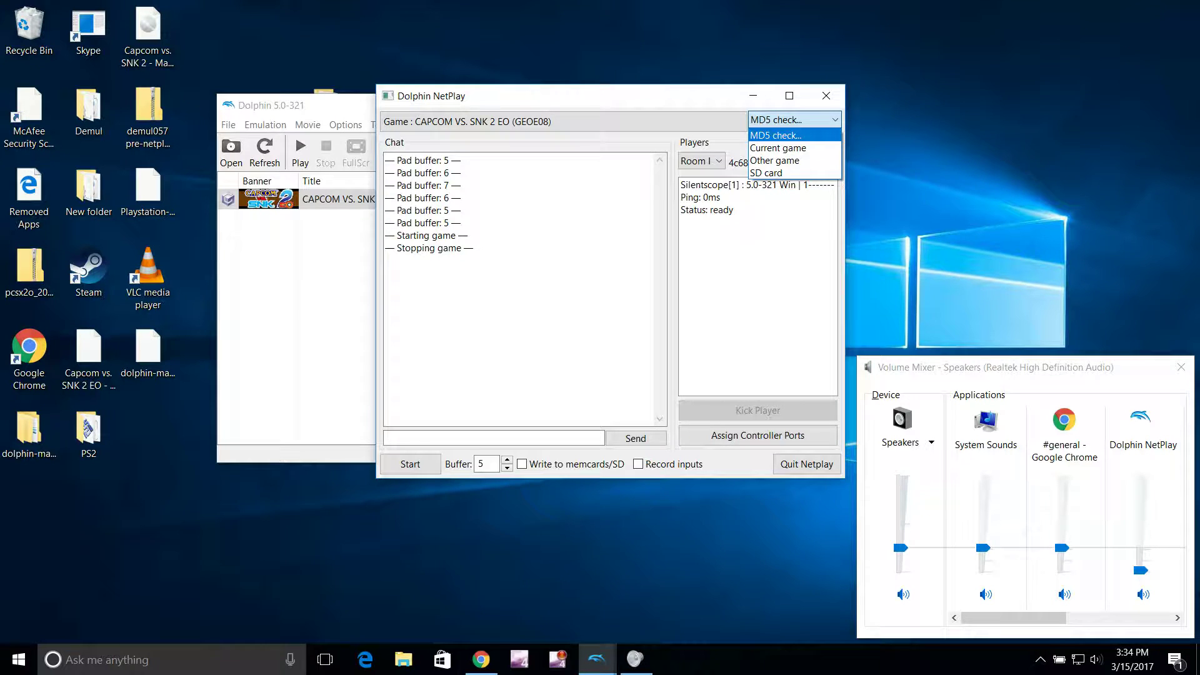
click(794, 120)
- Open the room's game selection and confirm CAPCOM VS. SNK 2 EO (GEOE08)
click(562, 121)
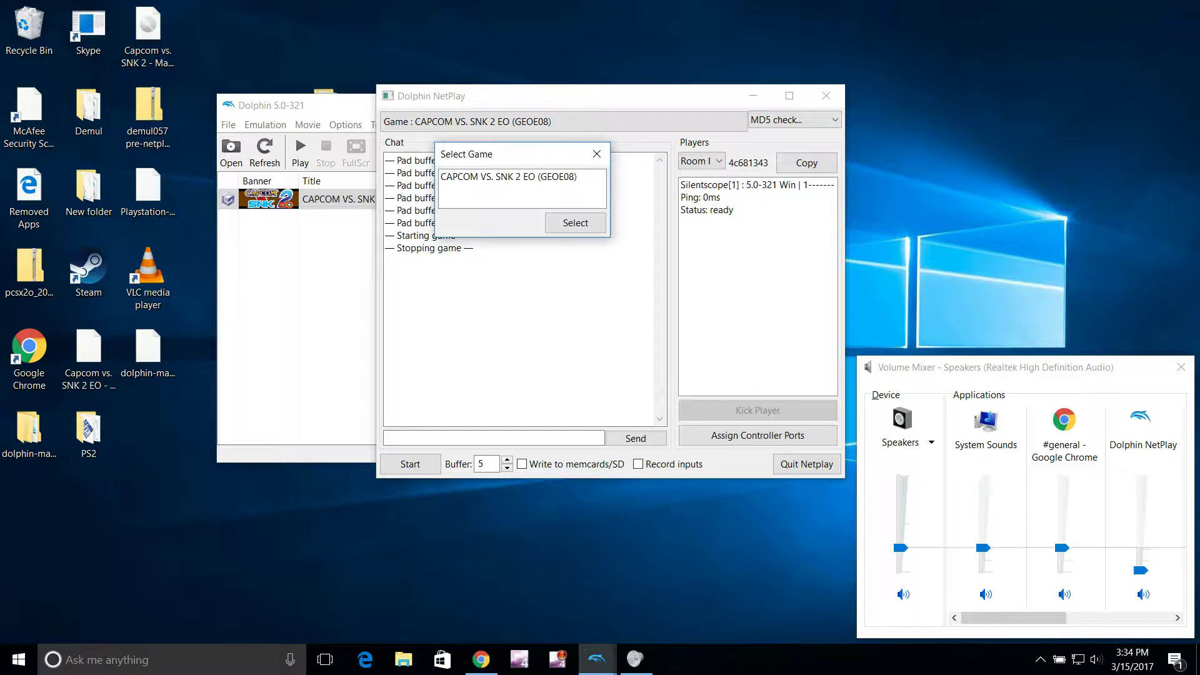
click(575, 223)
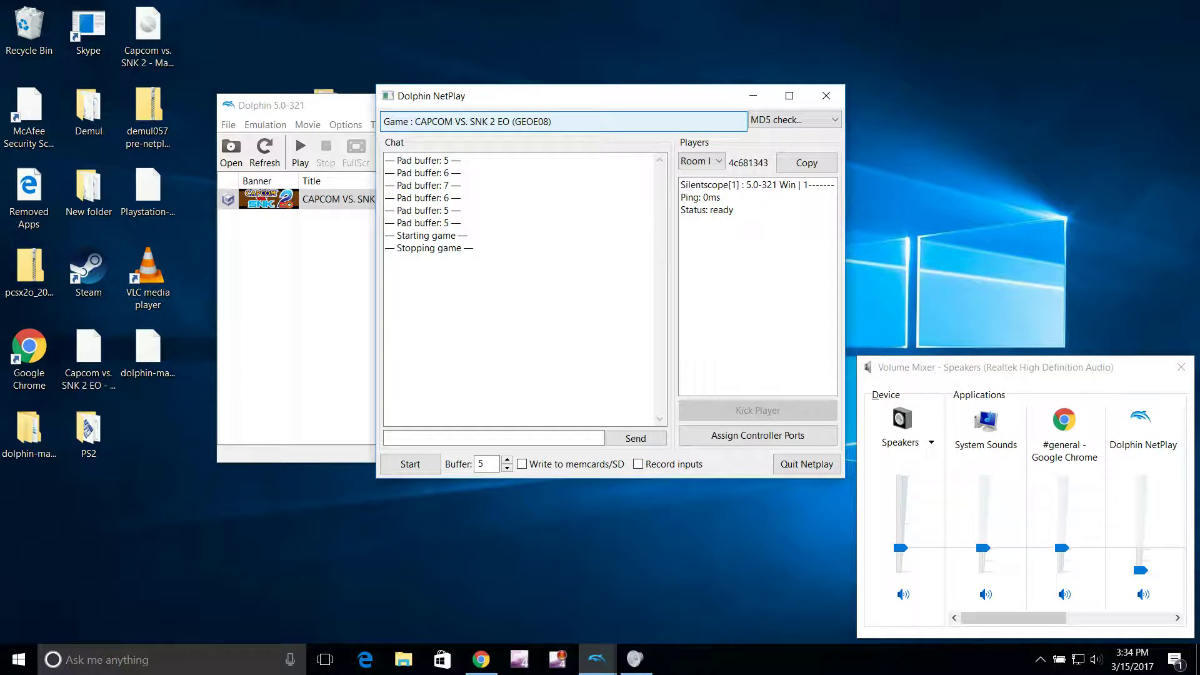